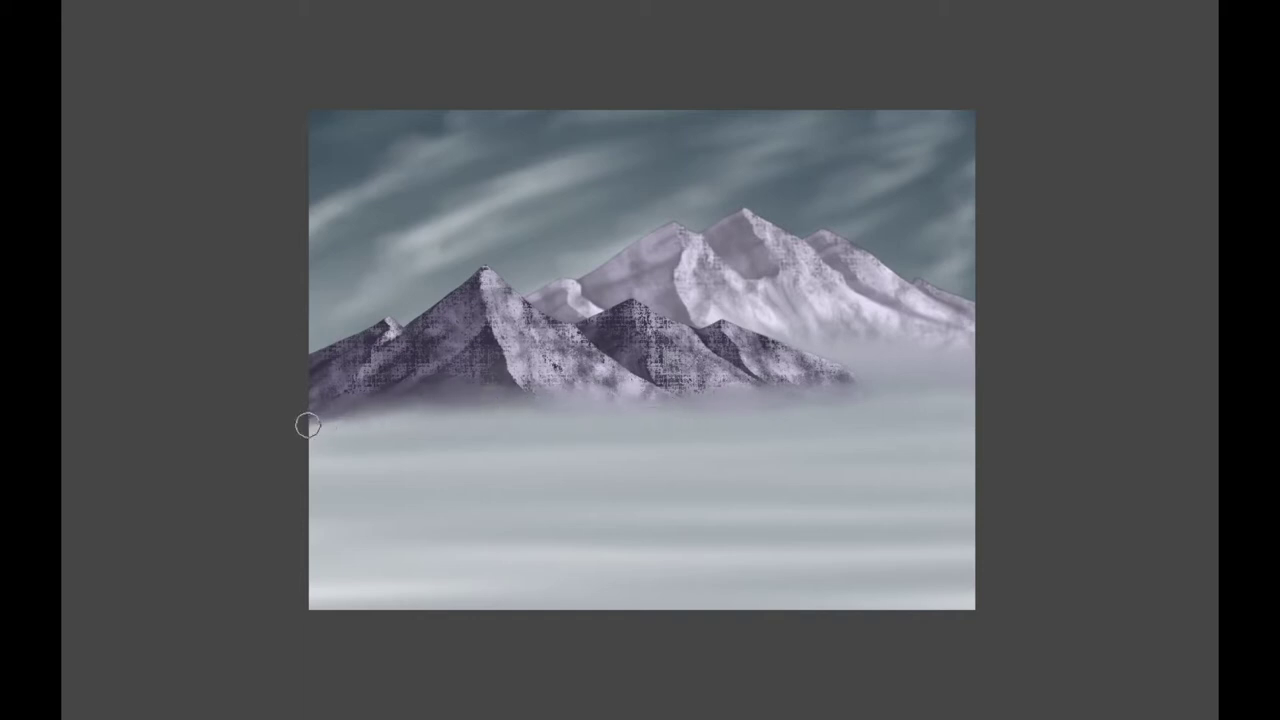
# Step: Paint a dark purple ridge of low foothills in front of the mountains on the right half of the canvas
pyautogui.press('[')
pyautogui.press('[')
pyautogui.press('[')
pyautogui.press('[')
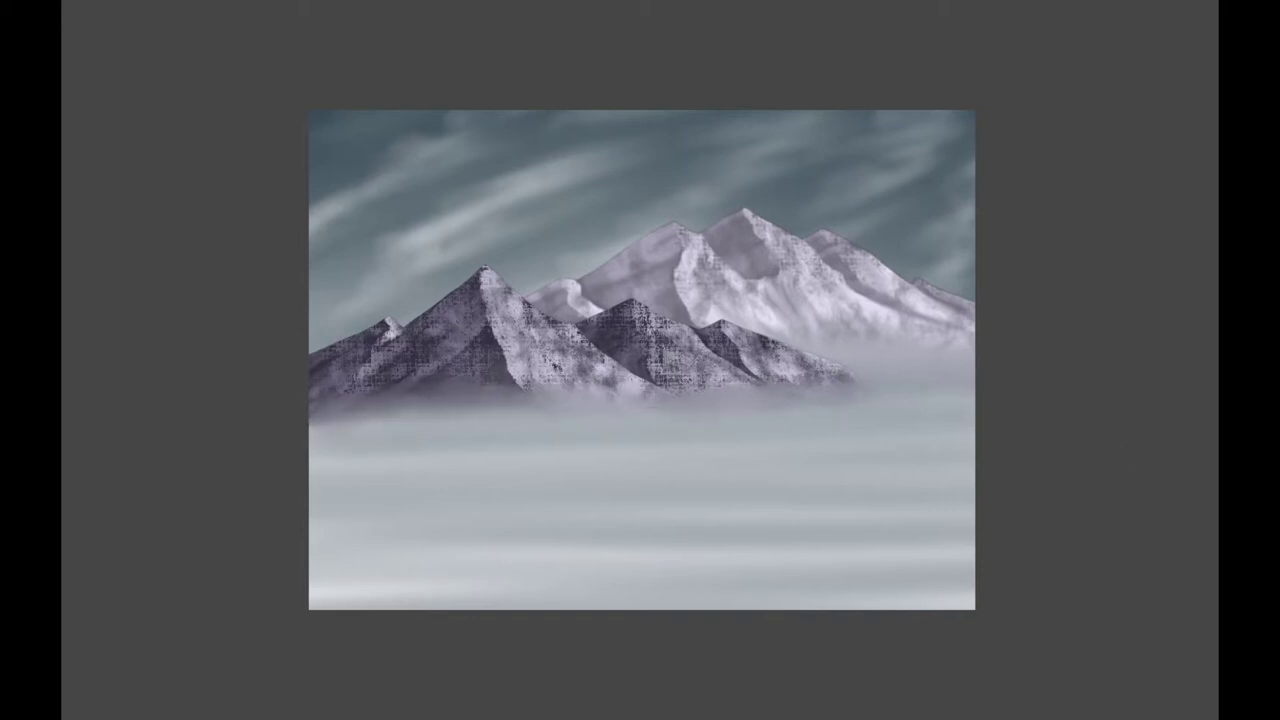
pyautogui.moveTo(645, 418)
pyautogui.mouseDown()
pyautogui.moveTo(442, 394)
pyautogui.moveTo(352, 405)
pyautogui.moveTo(612, 382)
pyautogui.moveTo(728, 406)
pyautogui.moveTo(542, 394)
pyautogui.mouseUp()
pyautogui.moveTo(700, 388)
pyautogui.mouseDown()
pyautogui.moveTo(678, 360)
pyautogui.moveTo(625, 341)
pyautogui.moveTo(405, 395)
pyautogui.mouseUp()
pyautogui.moveTo(662, 373)
pyautogui.mouseDown()
pyautogui.moveTo(715, 386)
pyautogui.moveTo(326, 400)
pyautogui.moveTo(570, 402)
pyautogui.mouseUp()
pyautogui.moveTo(380, 400)
pyautogui.mouseDown()
pyautogui.moveTo(643, 408)
pyautogui.moveTo(790, 395)
pyautogui.moveTo(703, 415)
pyautogui.mouseUp()
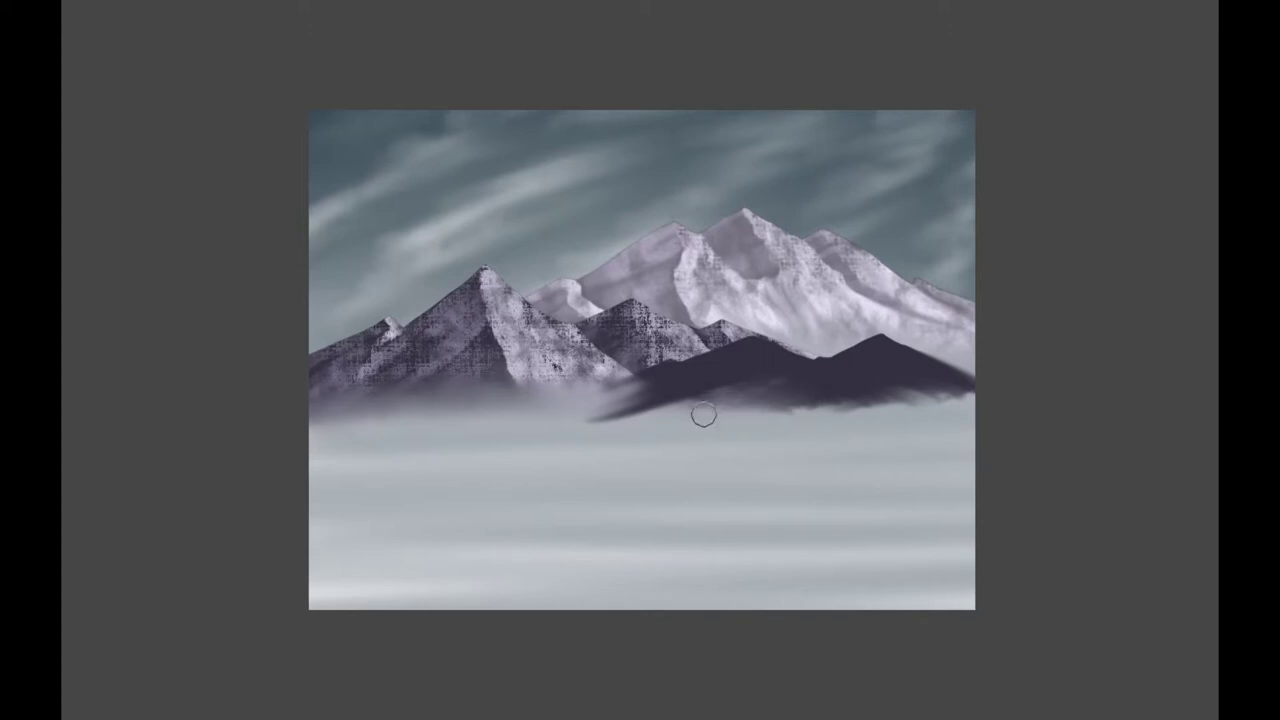
# Step: Brush textured pale lilac snow and soft shading onto the foothill slopes, and clear the paint spilling below their silhouette
pyautogui.moveTo(894, 357); pyautogui.dragTo(926, 366)
pyautogui.moveTo(762, 334)
pyautogui.mouseDown()
pyautogui.moveTo(774, 367)
pyautogui.moveTo(847, 415)
pyautogui.moveTo(841, 397)
pyautogui.moveTo(957, 426)
pyautogui.moveTo(788, 347)
pyautogui.moveTo(860, 420)
pyautogui.mouseUp()
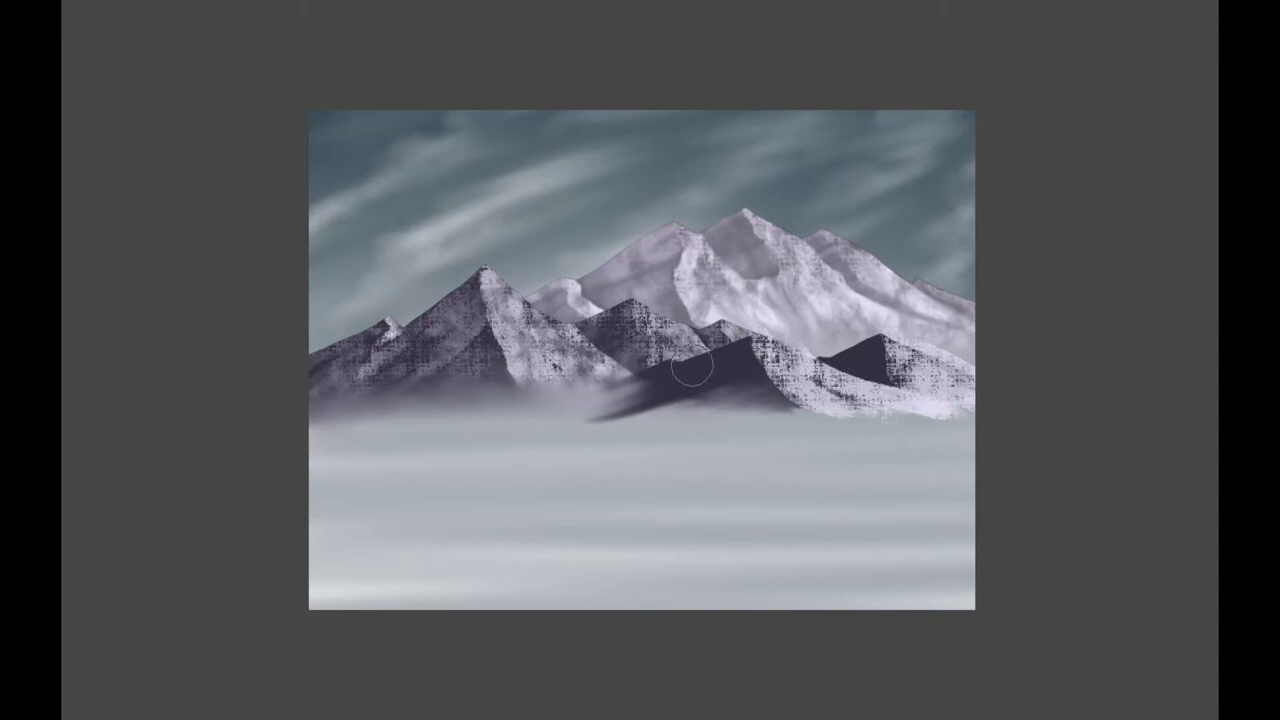
pyautogui.moveTo(680, 364)
pyautogui.mouseDown()
pyautogui.moveTo(752, 394)
pyautogui.moveTo(763, 416)
pyautogui.moveTo(694, 393)
pyautogui.moveTo(882, 425)
pyautogui.mouseUp()
pyautogui.moveTo(672, 364)
pyautogui.mouseDown()
pyautogui.moveTo(620, 381)
pyautogui.moveTo(667, 373)
pyautogui.moveTo(646, 399)
pyautogui.moveTo(677, 399)
pyautogui.moveTo(718, 365)
pyautogui.moveTo(765, 380)
pyautogui.mouseUp()
pyautogui.moveTo(865, 344)
pyautogui.mouseDown()
pyautogui.moveTo(895, 348)
pyautogui.moveTo(884, 375)
pyautogui.mouseUp()
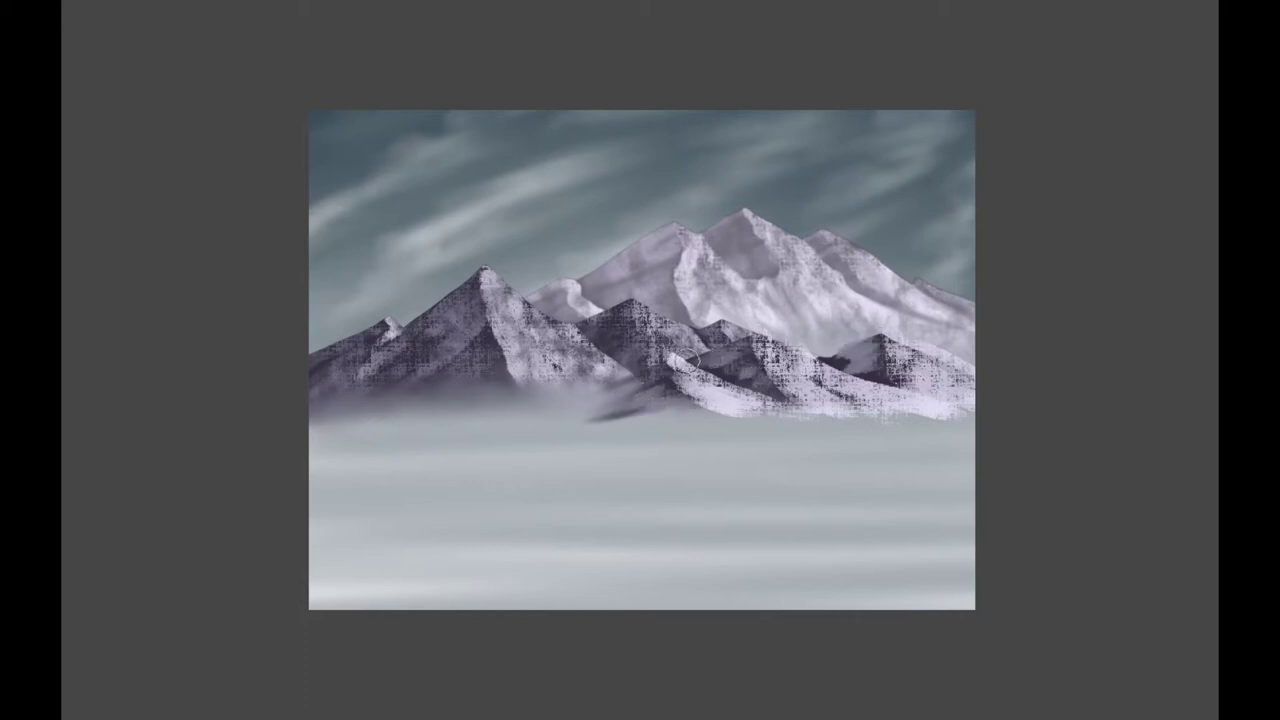
pyautogui.moveTo(843, 354)
pyautogui.mouseDown()
pyautogui.moveTo(877, 366)
pyautogui.moveTo(854, 370)
pyautogui.mouseUp()
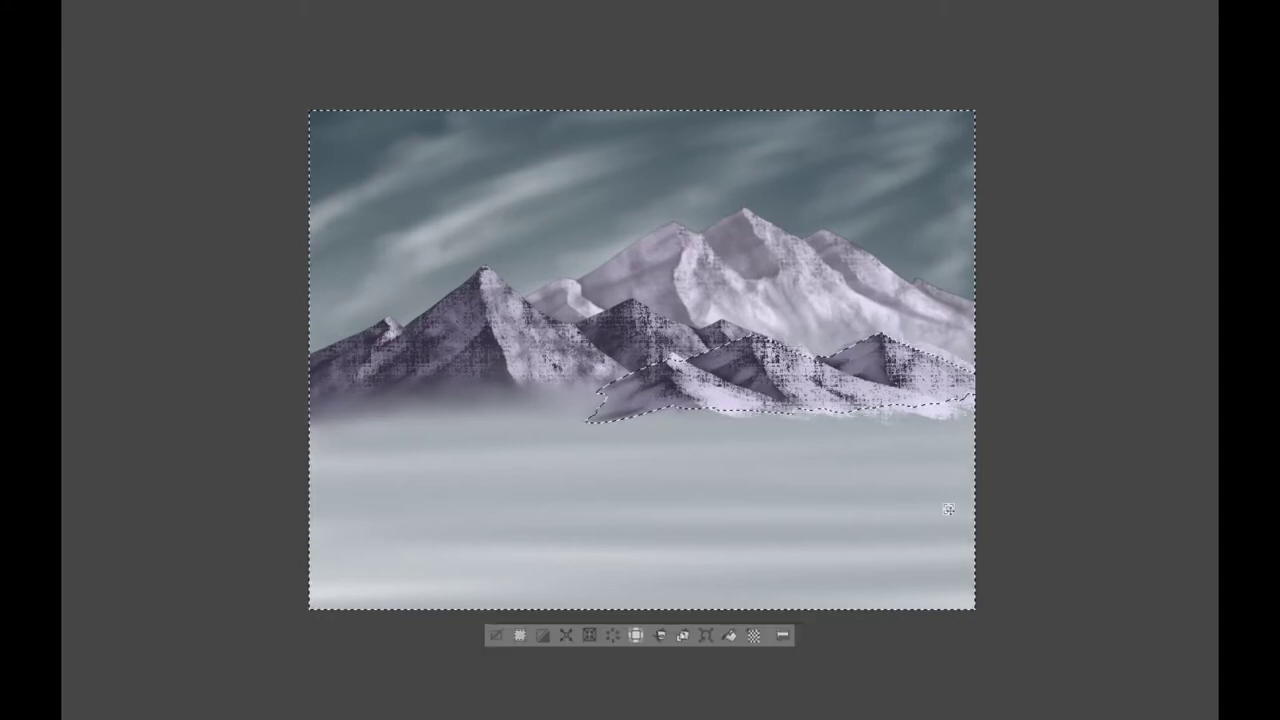
pyautogui.moveTo(975, 402); pyautogui.dragTo(770, 410)
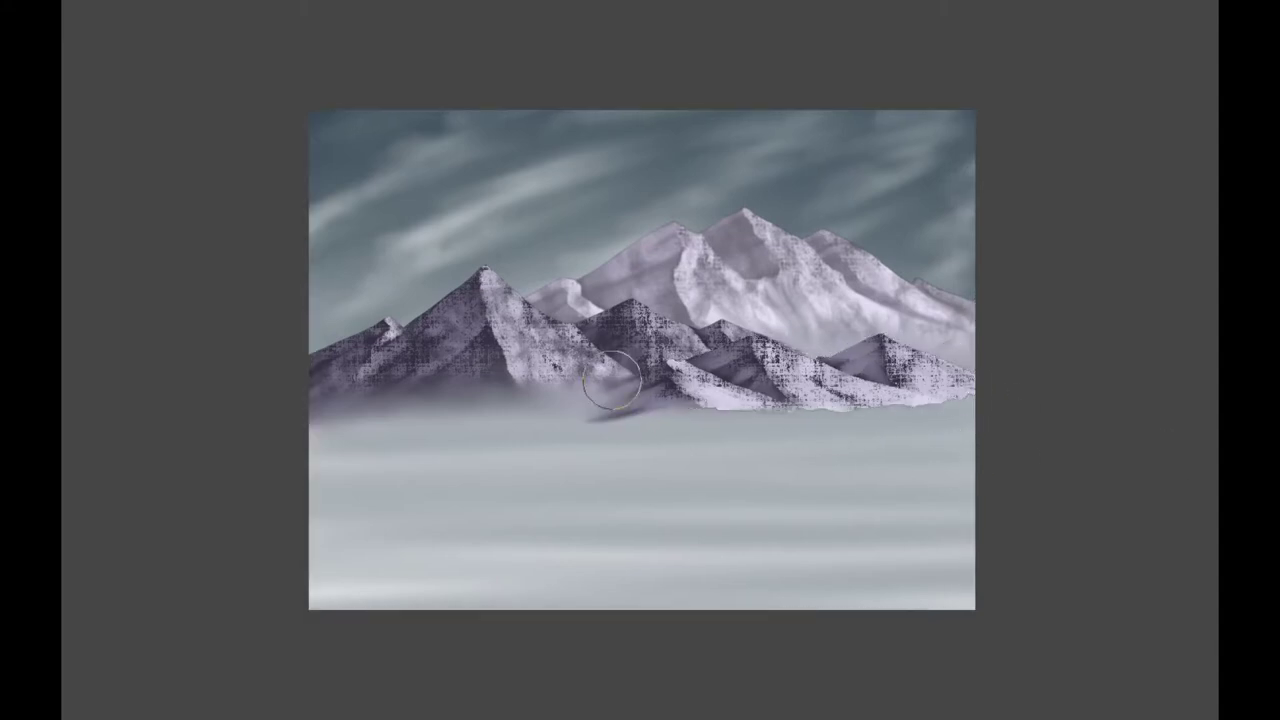
pyautogui.moveTo(786, 394)
pyautogui.mouseDown()
pyautogui.moveTo(870, 355)
pyautogui.moveTo(800, 370)
pyautogui.mouseUp()
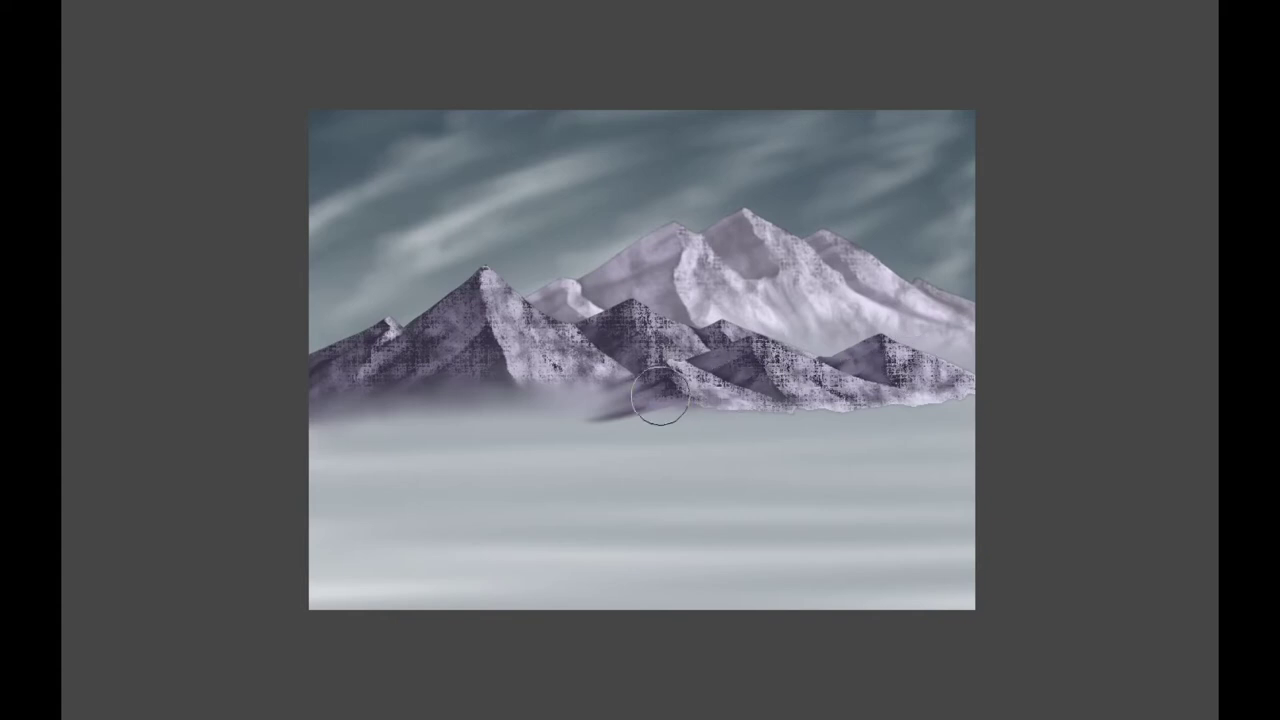
# Step: Darken the new foothills with a hue, saturation and luminosity adjustment, deselect them, and blend their base into the mist
pyautogui.hotkey('ctrl', 'u')
pyautogui.moveTo(848, 294); pyautogui.dragTo(928, 192)
pyautogui.moveTo(870, 232); pyautogui.dragTo(853, 232)
pyautogui.moveTo(905, 276); pyautogui.dragTo(888, 276)
pyautogui.moveTo(877, 232); pyautogui.dragTo(867, 230)
pyautogui.click(1017, 209)
pyautogui.hotkey('ctrl', 'd')
pyautogui.moveTo(950, 405)
pyautogui.mouseDown()
pyautogui.moveTo(886, 400)
pyautogui.moveTo(784, 410)
pyautogui.moveTo(804, 416)
pyautogui.moveTo(683, 400)
pyautogui.moveTo(611, 422)
pyautogui.mouseUp()
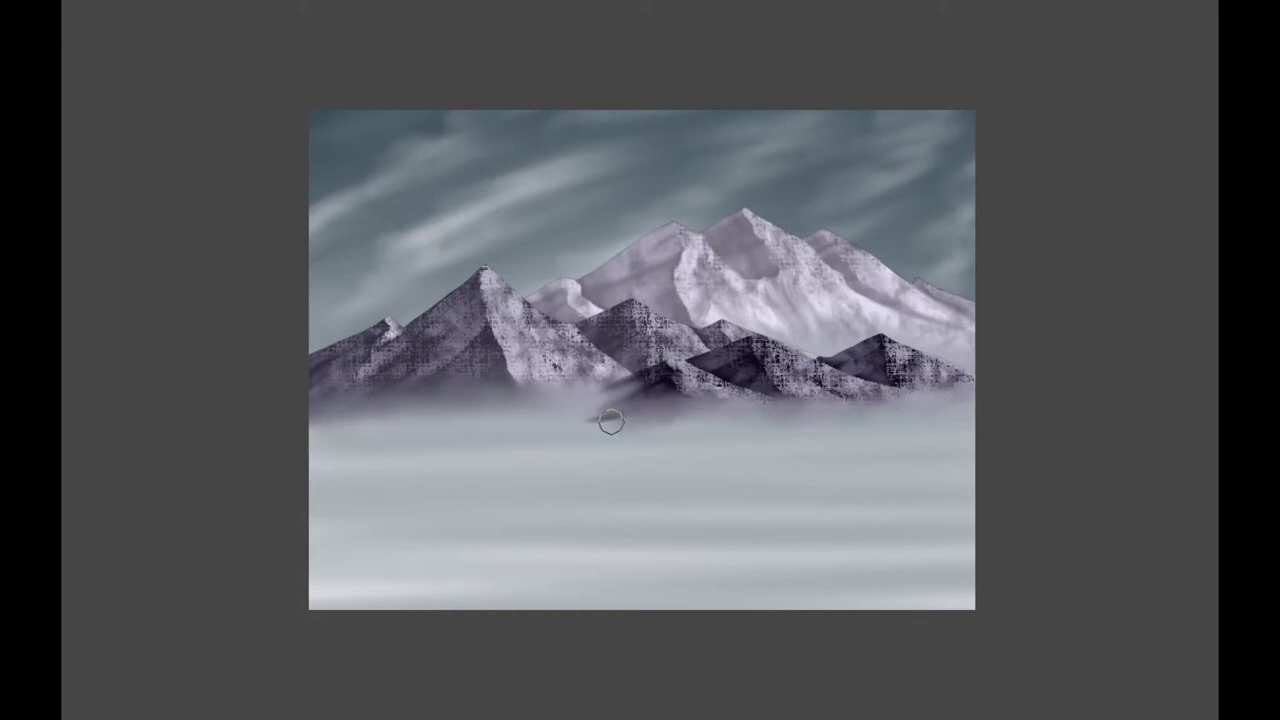
pyautogui.moveTo(960, 423)
pyautogui.mouseDown()
pyautogui.moveTo(899, 400)
pyautogui.moveTo(705, 426)
pyautogui.moveTo(586, 394)
pyautogui.mouseUp()
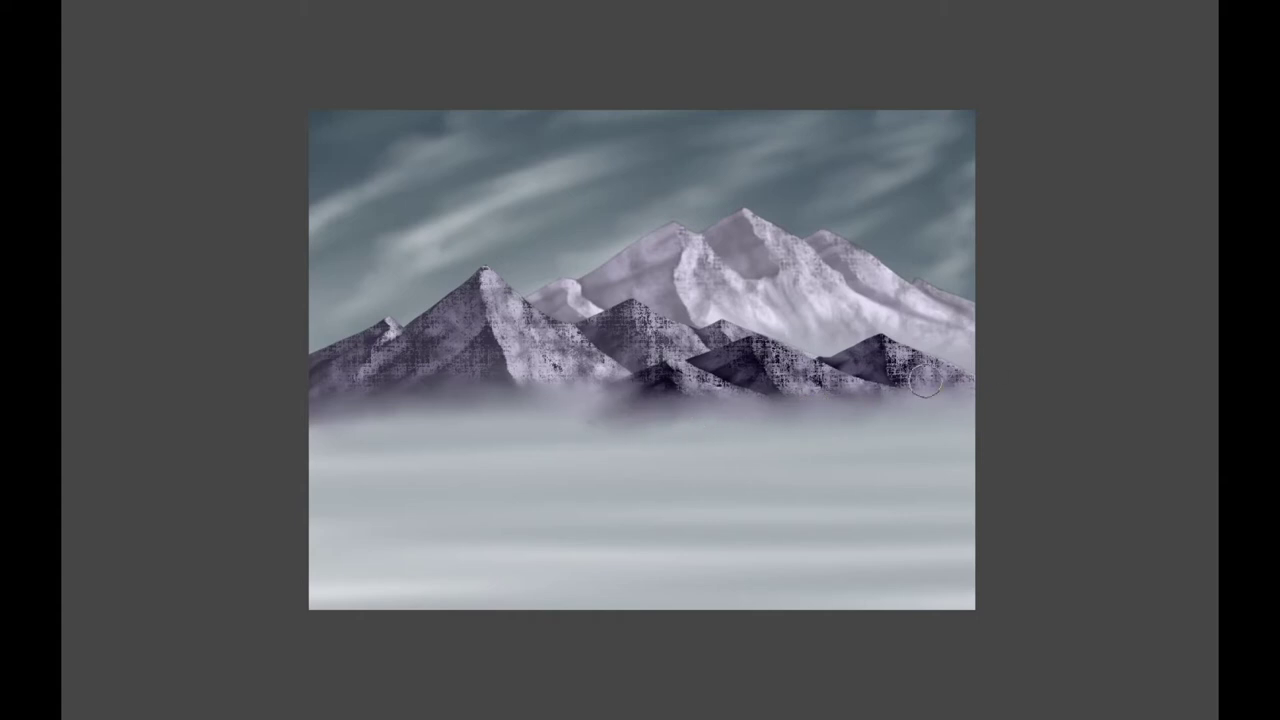
# Step: Paint four blue-grey evergreens in front of the foothills, with low matching foliage along the ground beneath them
pyautogui.click(760, 380)
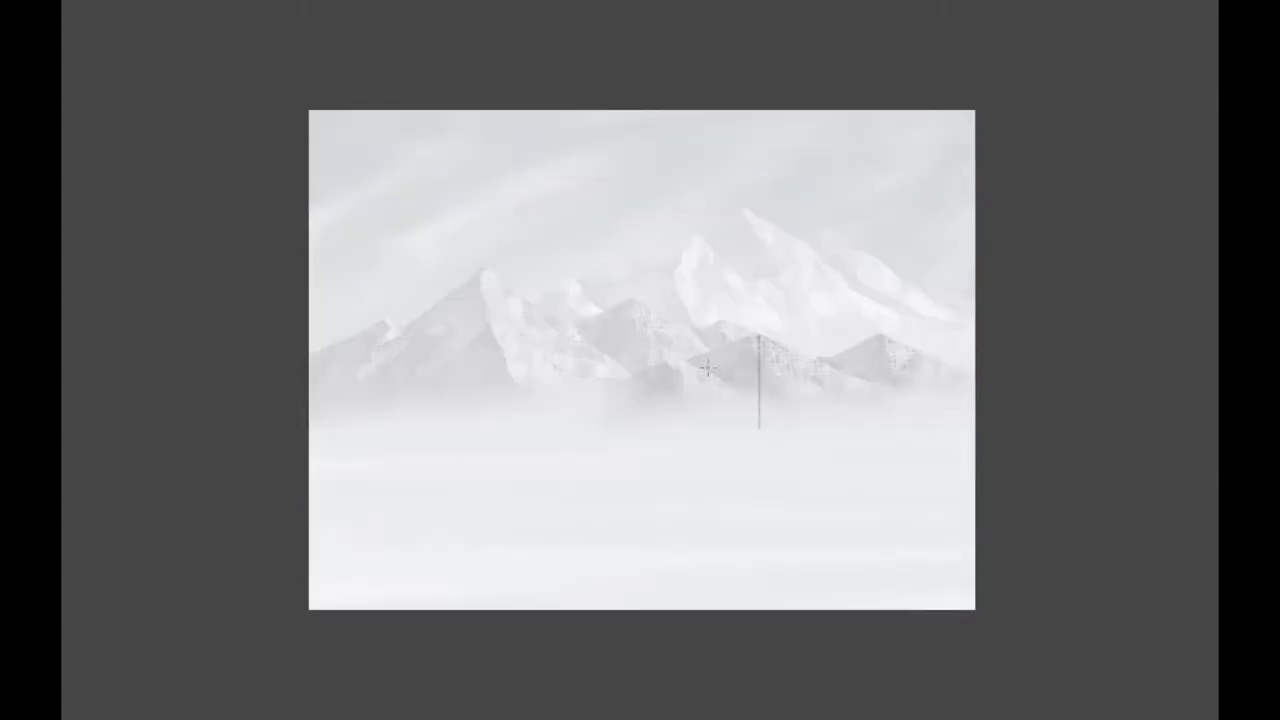
pyautogui.moveTo(710, 425)
pyautogui.mouseDown()
pyautogui.moveTo(710, 365)
pyautogui.moveTo(685, 421)
pyautogui.mouseUp()
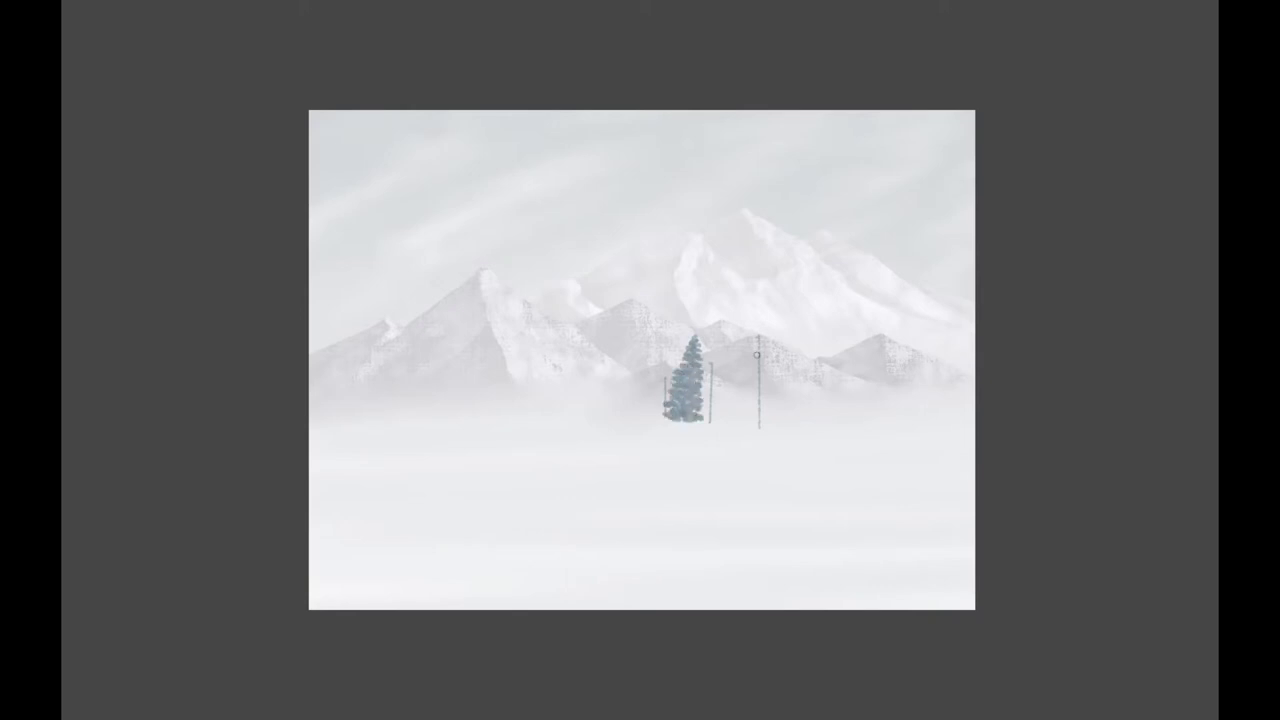
pyautogui.scroll(1, 661, 370)
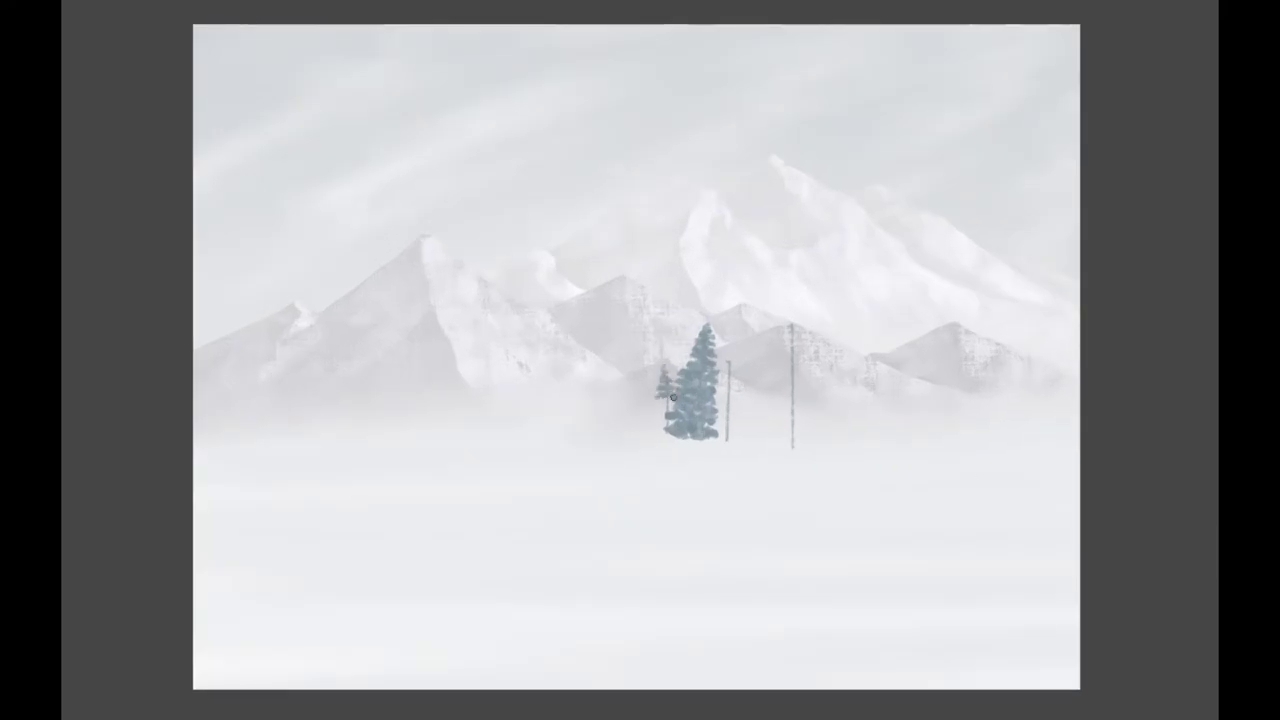
pyautogui.moveTo(671, 412); pyautogui.dragTo(658, 434)
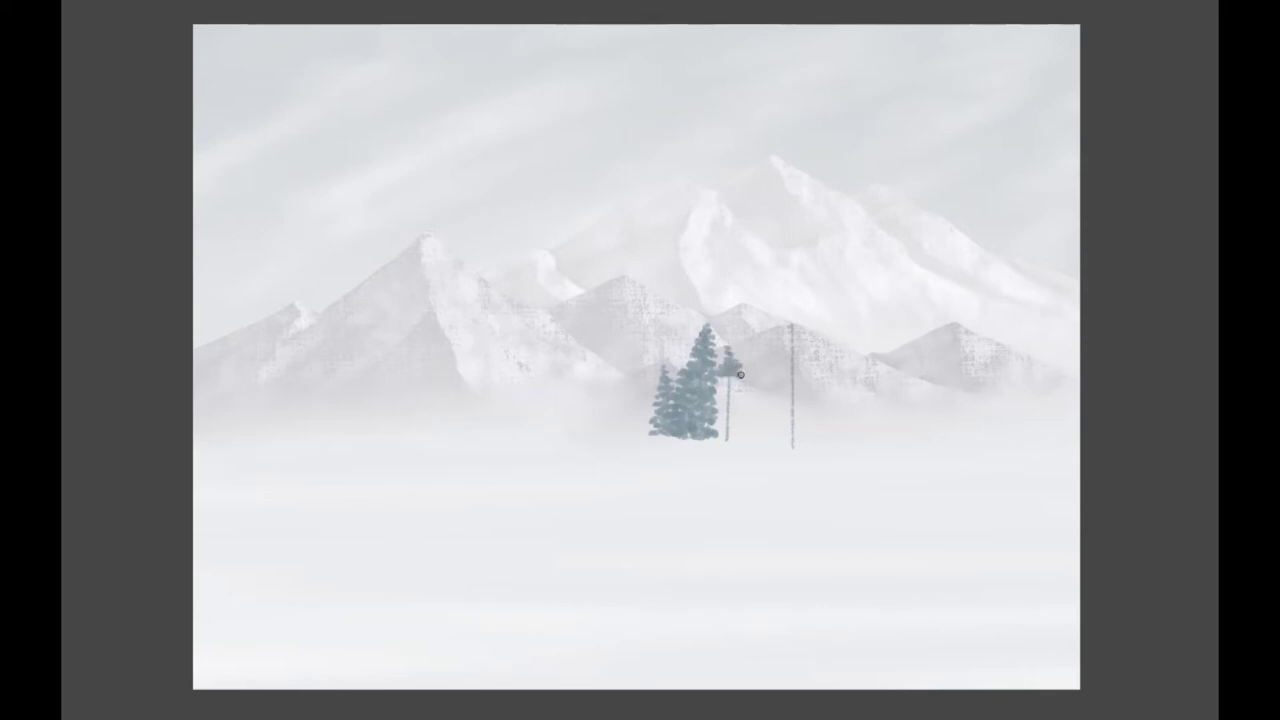
pyautogui.moveTo(711, 400)
pyautogui.mouseDown()
pyautogui.moveTo(730, 418)
pyautogui.moveTo(718, 438)
pyautogui.mouseUp()
pyautogui.moveTo(795, 331); pyautogui.dragTo(797, 322)
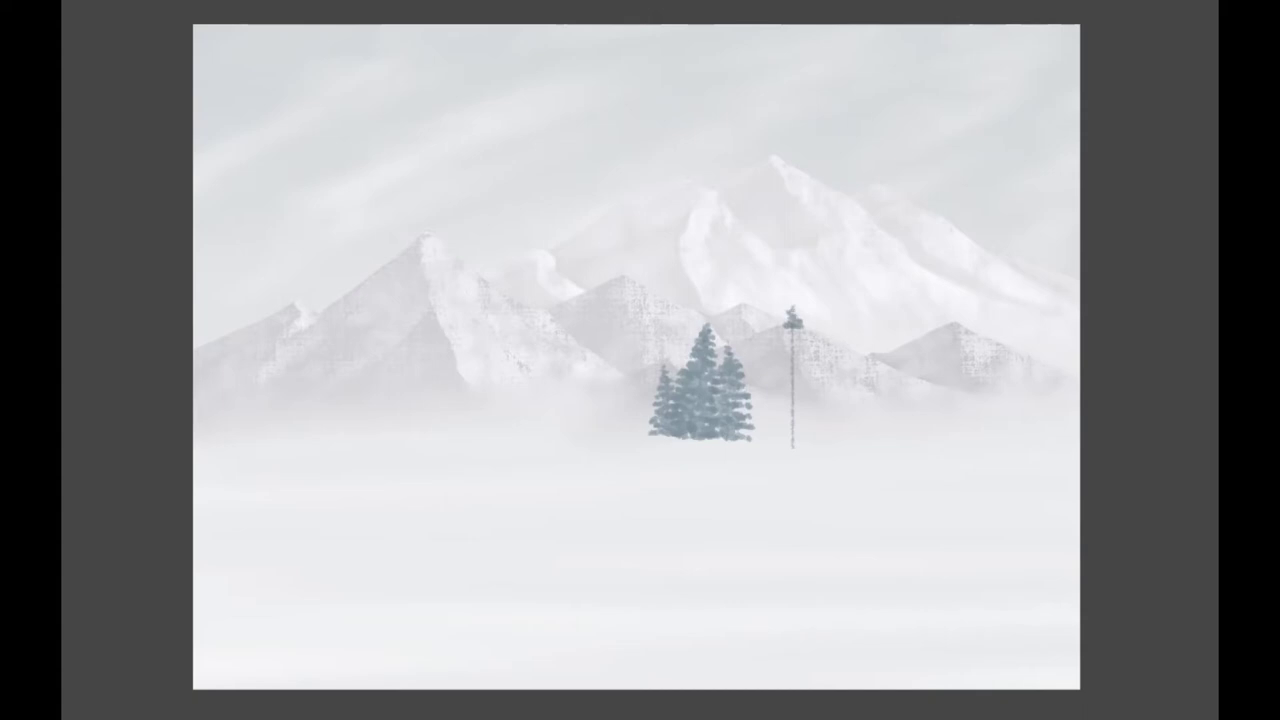
pyautogui.moveTo(796, 350)
pyautogui.mouseDown()
pyautogui.moveTo(771, 388)
pyautogui.moveTo(811, 391)
pyautogui.moveTo(775, 404)
pyautogui.moveTo(820, 410)
pyautogui.moveTo(775, 421)
pyautogui.moveTo(798, 429)
pyautogui.moveTo(767, 425)
pyautogui.moveTo(835, 439)
pyautogui.moveTo(766, 441)
pyautogui.moveTo(802, 443)
pyautogui.moveTo(778, 445)
pyautogui.moveTo(789, 451)
pyautogui.moveTo(717, 435)
pyautogui.moveTo(652, 449)
pyautogui.moveTo(738, 443)
pyautogui.moveTo(651, 432)
pyautogui.moveTo(671, 434)
pyautogui.moveTo(588, 439)
pyautogui.moveTo(588, 452)
pyautogui.moveTo(633, 433)
pyautogui.moveTo(591, 445)
pyautogui.mouseUp()
pyautogui.moveTo(757, 443)
pyautogui.mouseDown()
pyautogui.moveTo(837, 451)
pyautogui.moveTo(831, 467)
pyautogui.moveTo(790, 468)
pyautogui.moveTo(812, 478)
pyautogui.mouseUp()
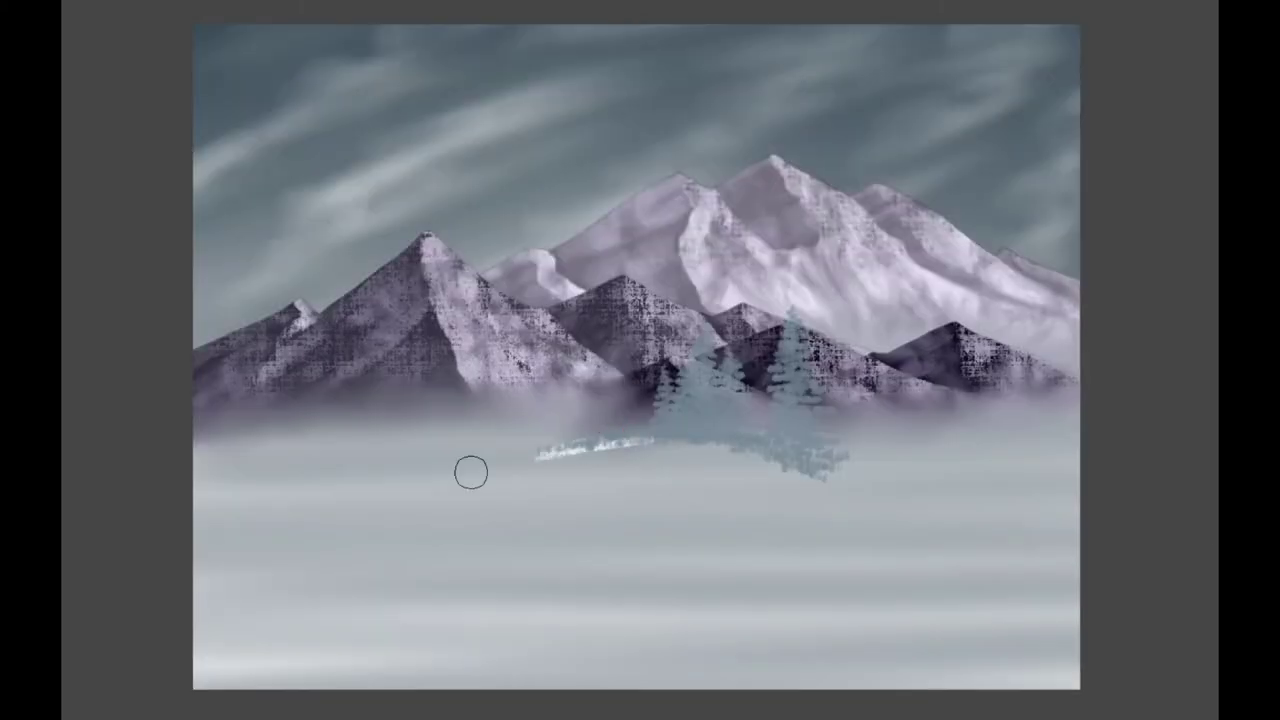
# Step: Brush textured white snow onto the bank below the blue-grey evergreens and smudge its lower edge
pyautogui.moveTo(580, 452)
pyautogui.mouseDown()
pyautogui.moveTo(726, 438)
pyautogui.moveTo(711, 447)
pyautogui.moveTo(772, 462)
pyautogui.moveTo(696, 475)
pyautogui.moveTo(816, 473)
pyautogui.moveTo(742, 496)
pyautogui.moveTo(857, 473)
pyautogui.moveTo(585, 464)
pyautogui.moveTo(626, 441)
pyautogui.moveTo(575, 481)
pyautogui.moveTo(844, 484)
pyautogui.moveTo(628, 453)
pyautogui.moveTo(495, 468)
pyautogui.mouseUp()
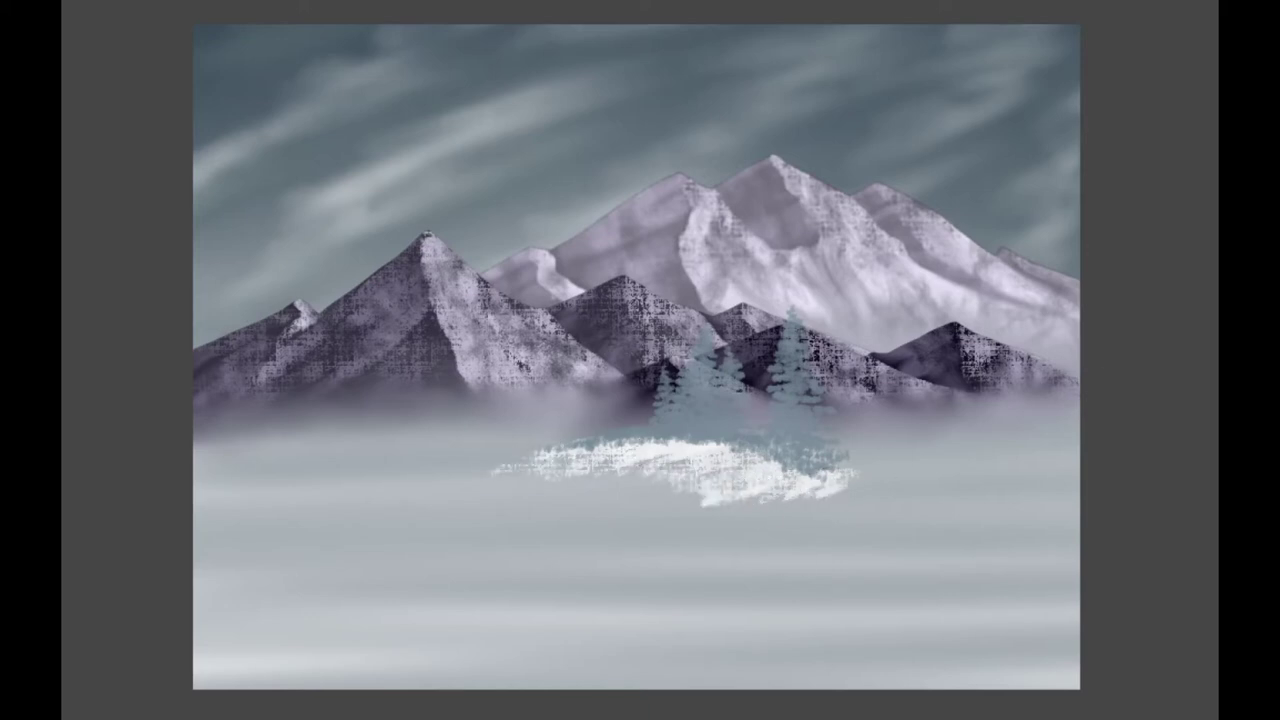
pyautogui.moveTo(837, 493)
pyautogui.mouseDown()
pyautogui.moveTo(686, 500)
pyautogui.moveTo(651, 474)
pyautogui.moveTo(560, 483)
pyautogui.moveTo(538, 463)
pyautogui.moveTo(416, 486)
pyautogui.mouseUp()
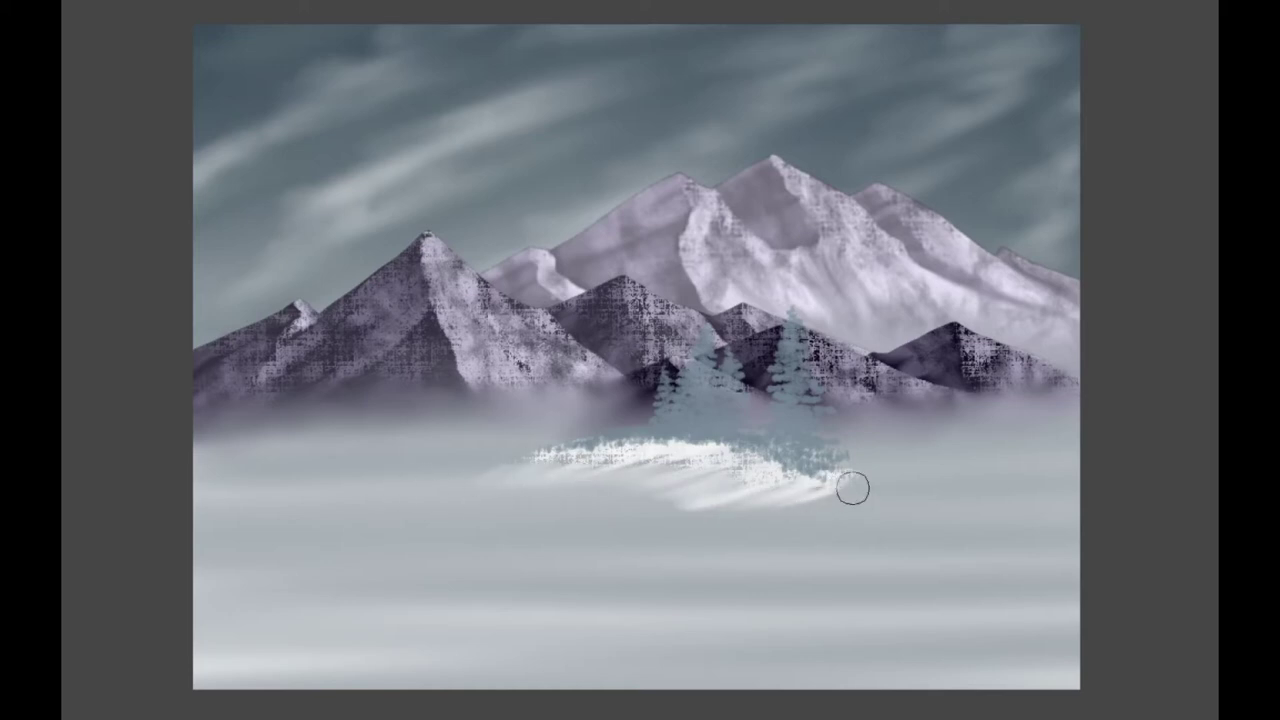
# Step: Outline the snowbank's lower edge with a dark, rough shoreline and add fine vertical strokes beneath it
pyautogui.moveTo(856, 472)
pyautogui.mouseDown()
pyautogui.moveTo(834, 500)
pyautogui.moveTo(791, 507)
pyautogui.moveTo(822, 486)
pyautogui.moveTo(544, 453)
pyautogui.moveTo(754, 503)
pyautogui.moveTo(852, 488)
pyautogui.mouseUp()
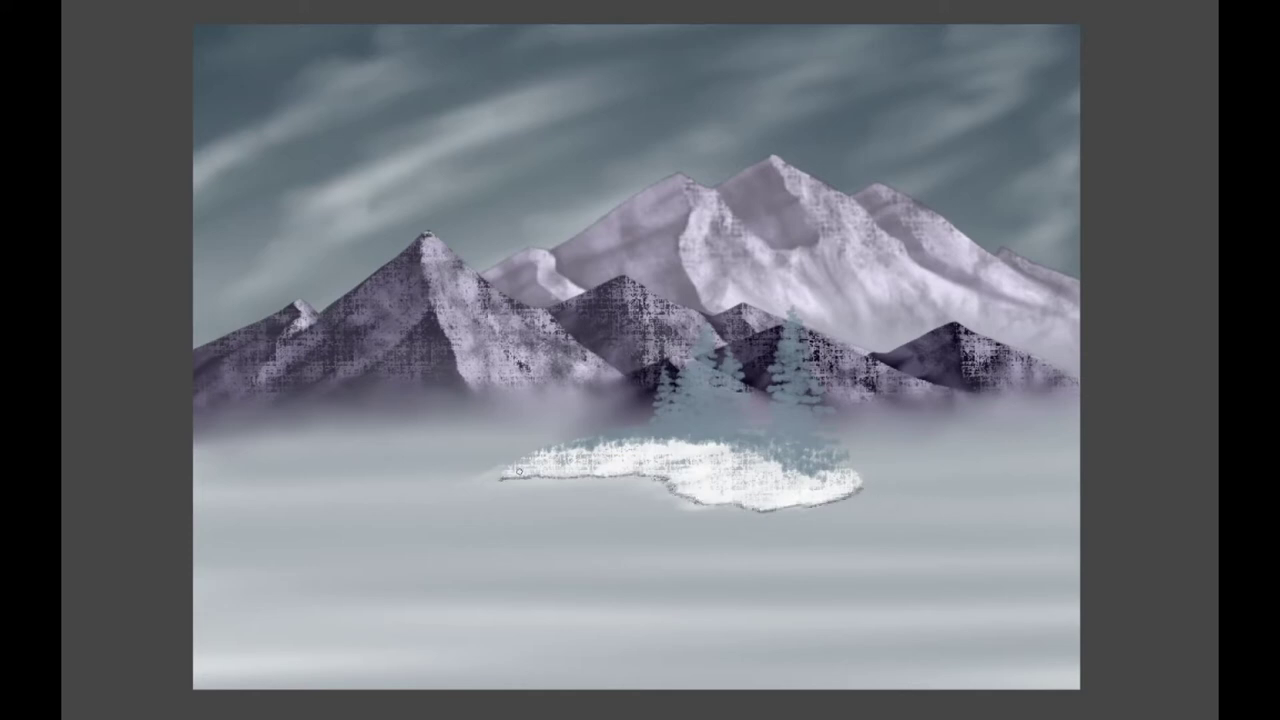
pyautogui.moveTo(862, 488); pyautogui.dragTo(802, 506)
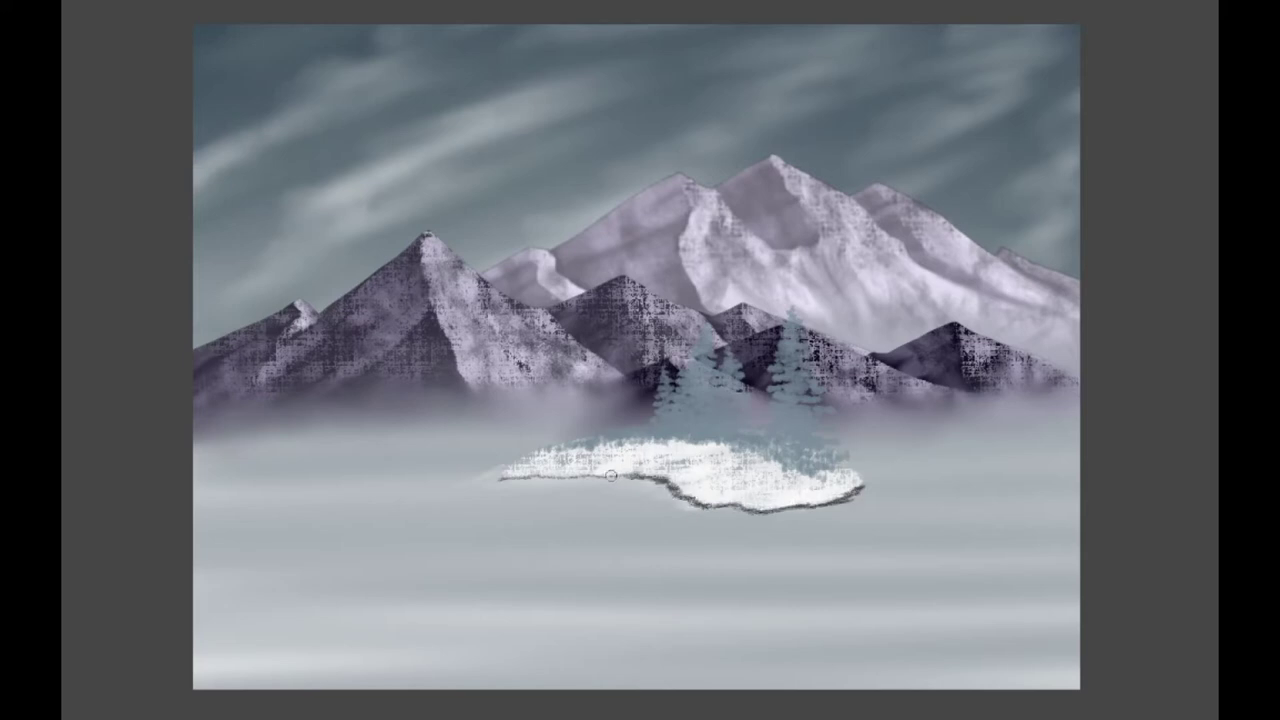
pyautogui.moveTo(611, 476); pyautogui.dragTo(501, 474)
pyautogui.press('[')
pyautogui.press('[')
pyautogui.press('[')
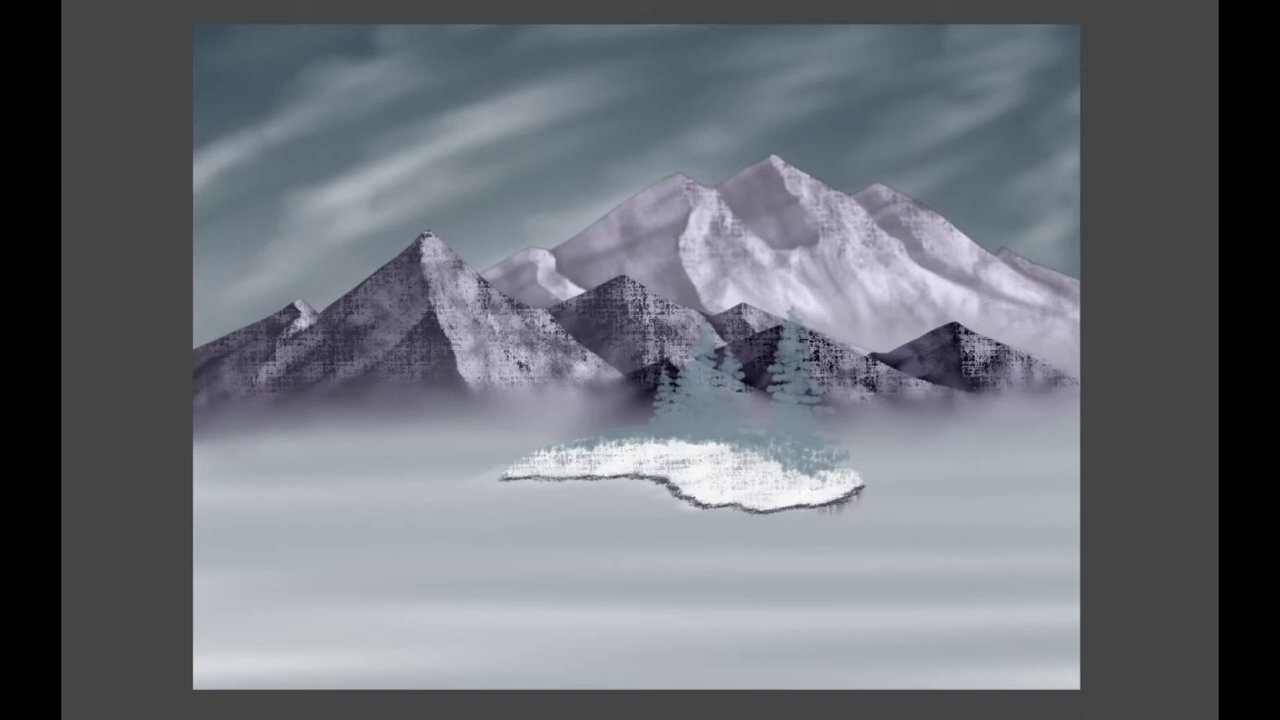
pyautogui.scroll(2, 1005, 413)
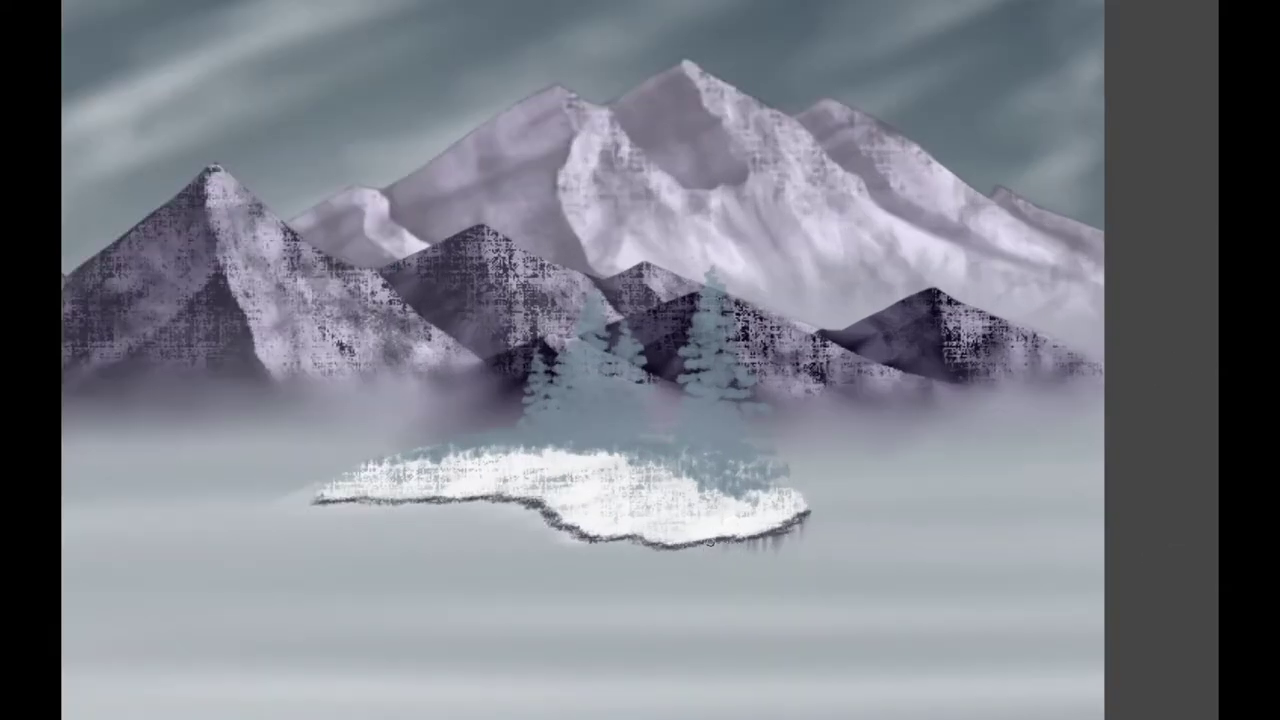
pyautogui.moveTo(654, 543); pyautogui.dragTo(656, 560)
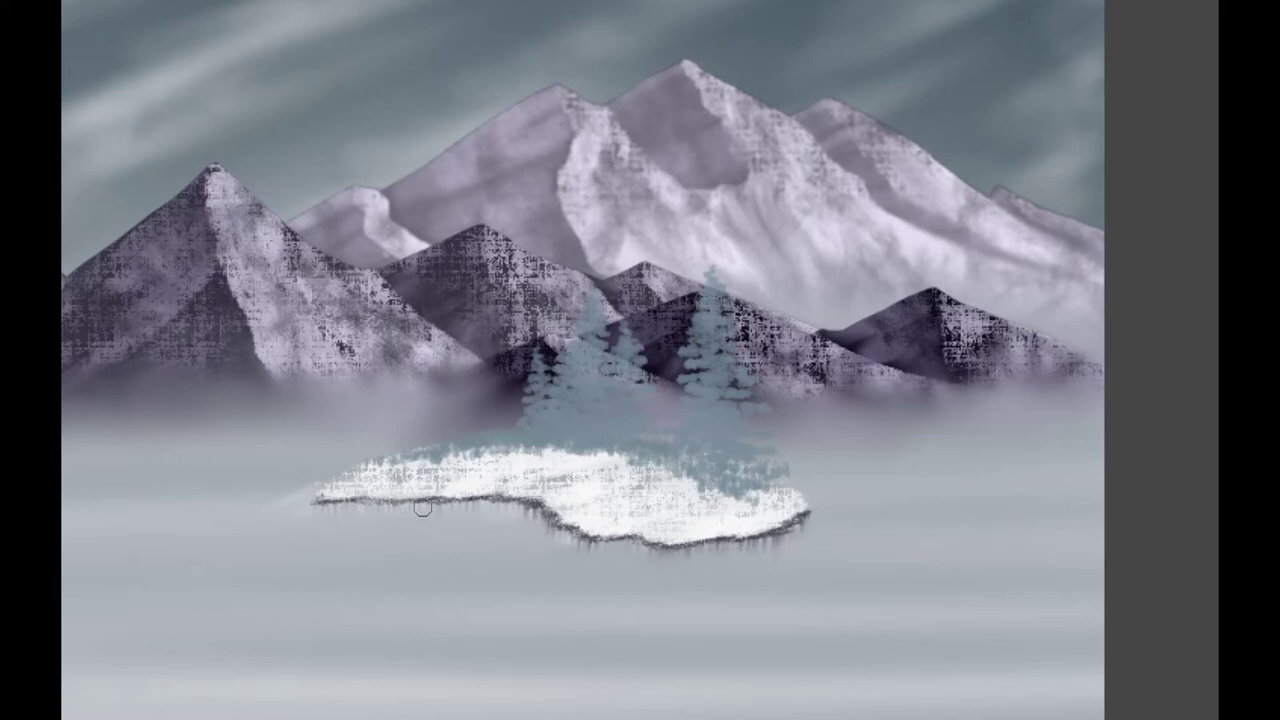
# Step: Extend the textured white snowbank diagonally toward the canvas's lower-right corner
pyautogui.moveTo(795, 500)
pyautogui.mouseDown()
pyautogui.moveTo(720, 535)
pyautogui.moveTo(803, 537)
pyautogui.moveTo(665, 550)
pyautogui.moveTo(803, 511)
pyautogui.moveTo(877, 529)
pyautogui.moveTo(880, 550)
pyautogui.moveTo(914, 531)
pyautogui.moveTo(914, 569)
pyautogui.moveTo(930, 530)
pyautogui.moveTo(937, 626)
pyautogui.moveTo(1062, 633)
pyautogui.moveTo(1054, 611)
pyautogui.moveTo(1026, 654)
pyautogui.moveTo(980, 657)
pyautogui.moveTo(915, 610)
pyautogui.mouseUp()
pyautogui.hotkey('ctrl', '0')
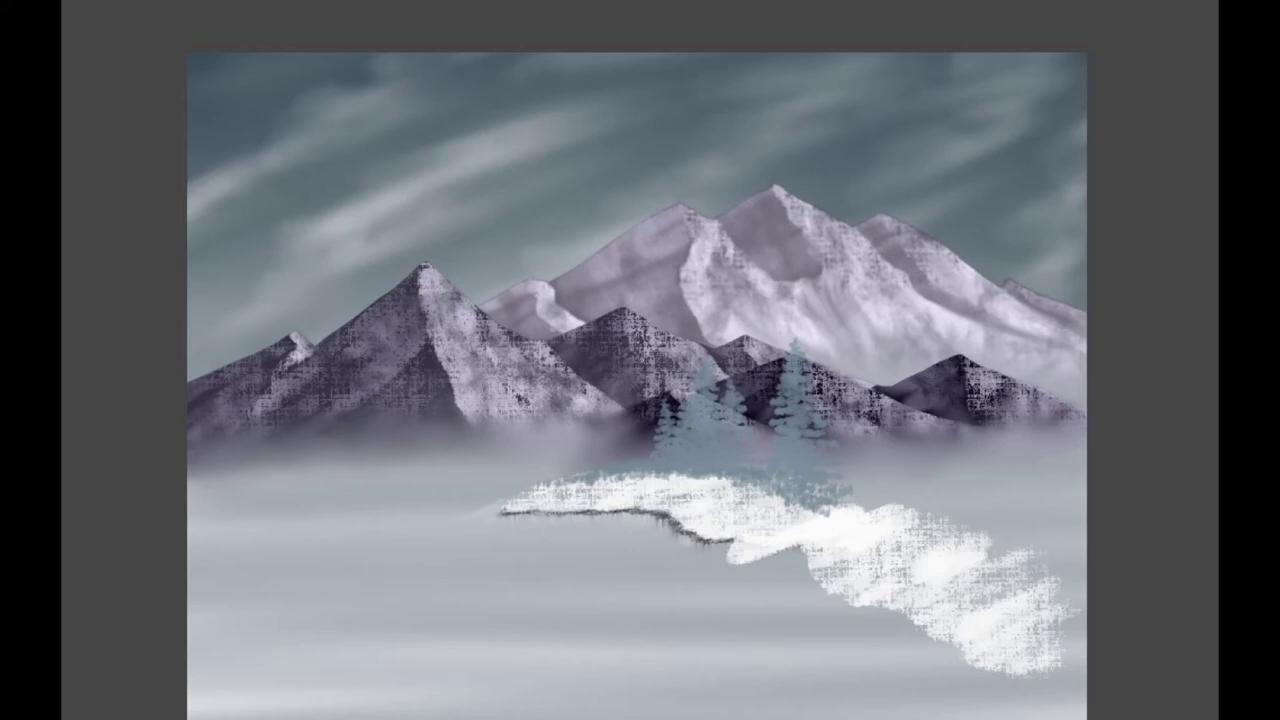
# Step: Paint three dark grey evergreens on the extended snowbank, building up branches around thin vertical trunk lines
pyautogui.moveTo(897, 512); pyautogui.dragTo(897, 478)
pyautogui.moveTo(937, 518); pyautogui.dragTo(937, 482)
pyautogui.click(873, 532)
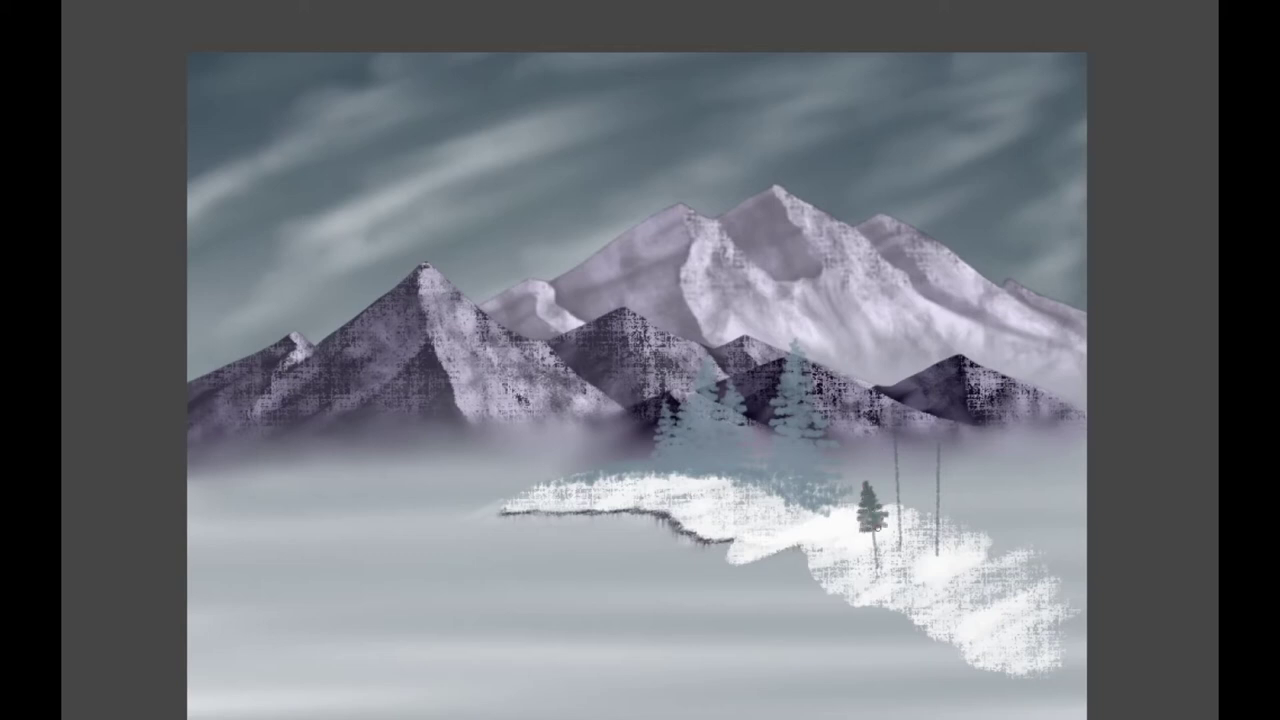
pyautogui.moveTo(862, 566); pyautogui.dragTo(892, 570)
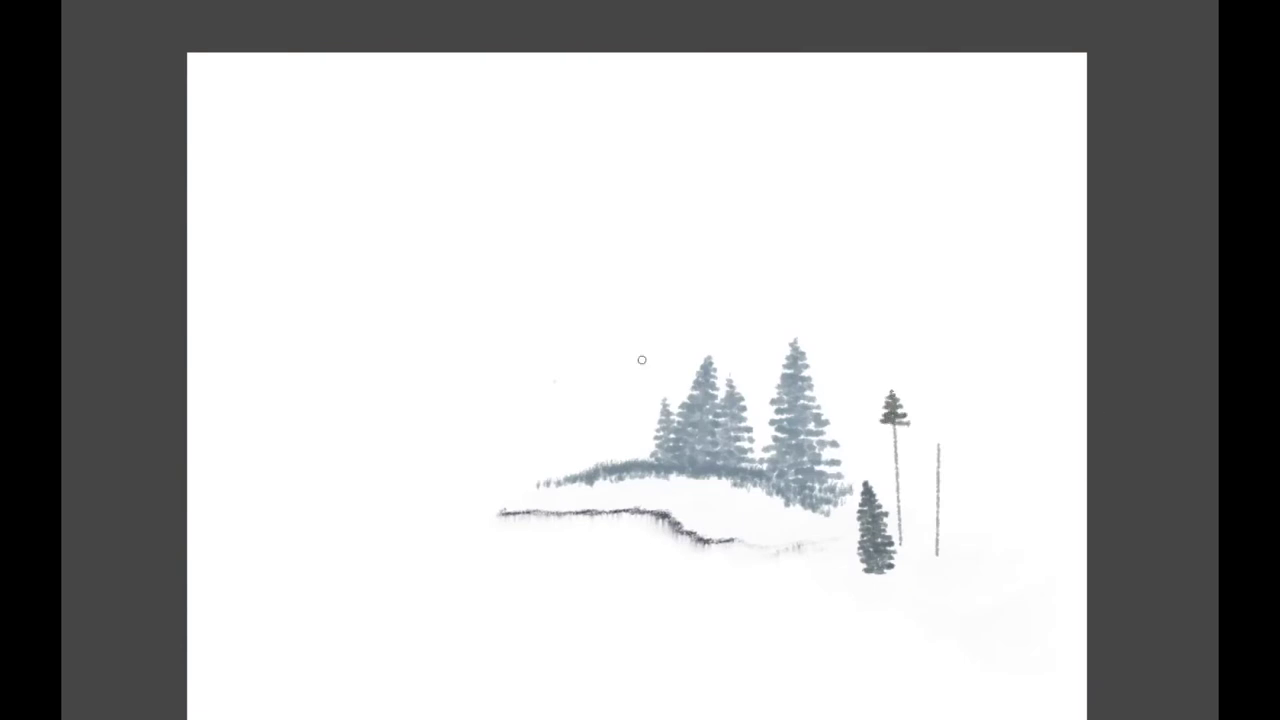
pyautogui.moveTo(893, 426)
pyautogui.mouseDown()
pyautogui.moveTo(913, 461)
pyautogui.moveTo(882, 478)
pyautogui.moveTo(914, 490)
pyautogui.moveTo(905, 508)
pyautogui.moveTo(876, 518)
pyautogui.moveTo(924, 535)
pyautogui.moveTo(890, 548)
pyautogui.mouseUp()
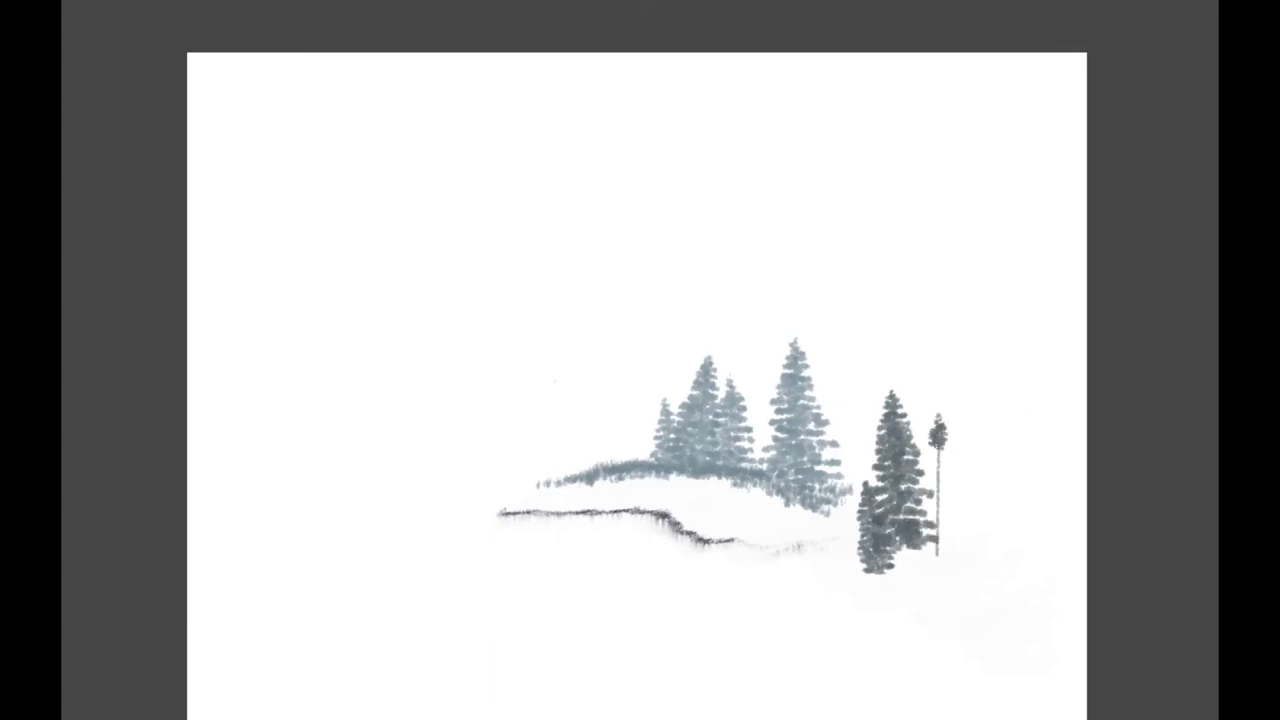
pyautogui.moveTo(930, 460); pyautogui.dragTo(950, 494)
pyautogui.moveTo(940, 456)
pyautogui.mouseDown()
pyautogui.moveTo(928, 443)
pyautogui.moveTo(930, 516)
pyautogui.moveTo(945, 534)
pyautogui.moveTo(925, 540)
pyautogui.moveTo(965, 548)
pyautogui.moveTo(915, 558)
pyautogui.moveTo(945, 565)
pyautogui.mouseUp()
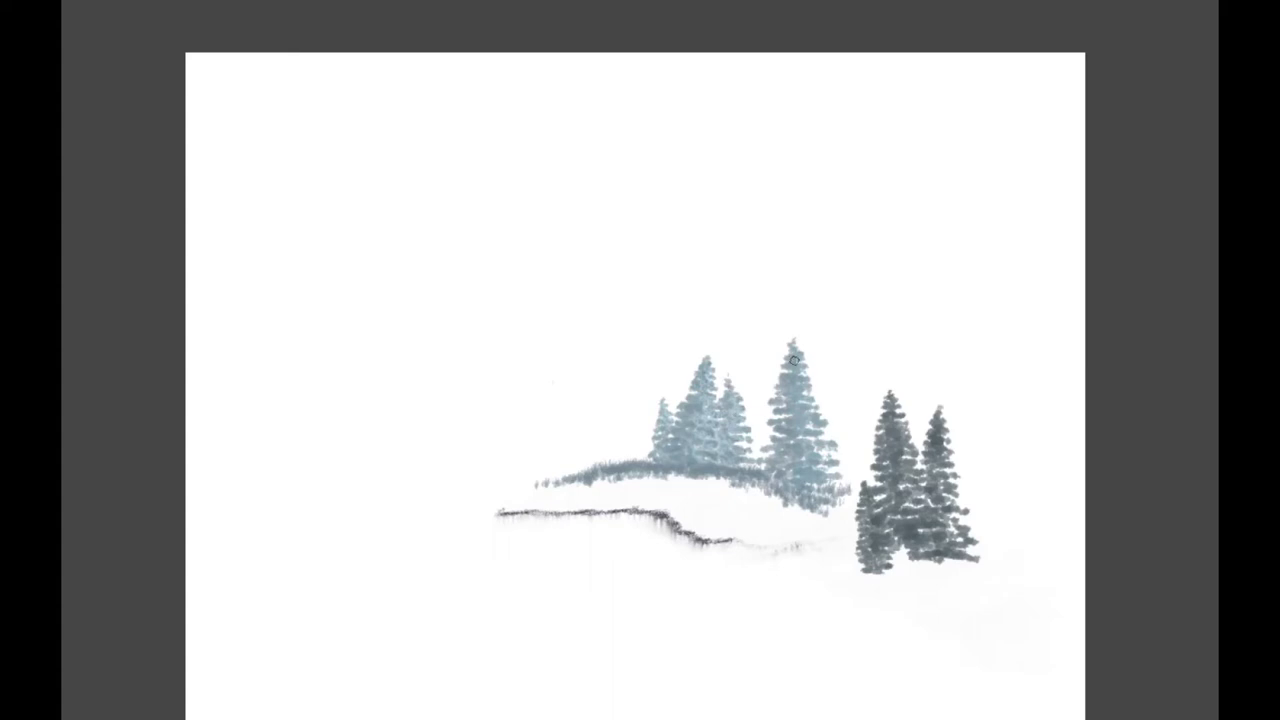
# Step: Add pale blue-green highlights to the branches of both evergreen groups and dark grass around the nearer group's base
pyautogui.moveTo(796, 420)
pyautogui.mouseDown()
pyautogui.moveTo(820, 425)
pyautogui.moveTo(810, 455)
pyautogui.moveTo(855, 491)
pyautogui.mouseUp()
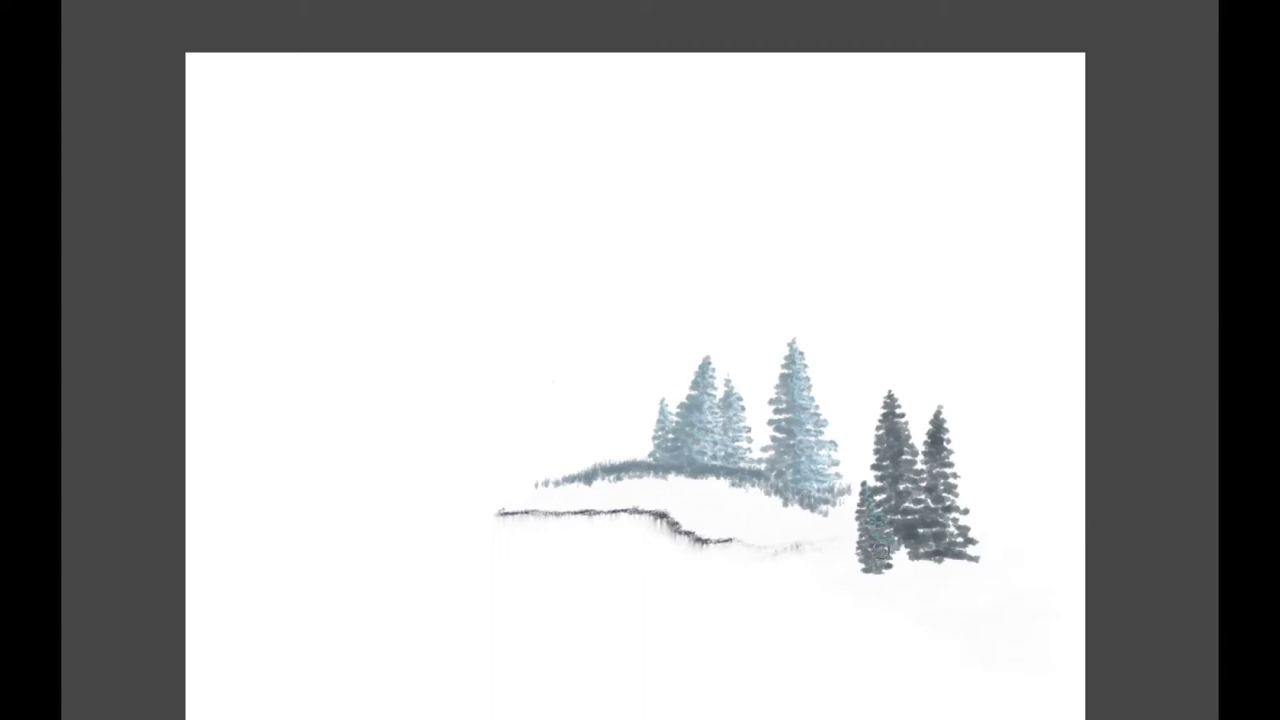
pyautogui.moveTo(897, 420)
pyautogui.mouseDown()
pyautogui.moveTo(917, 451)
pyautogui.moveTo(900, 453)
pyautogui.moveTo(931, 508)
pyautogui.moveTo(917, 548)
pyautogui.mouseUp()
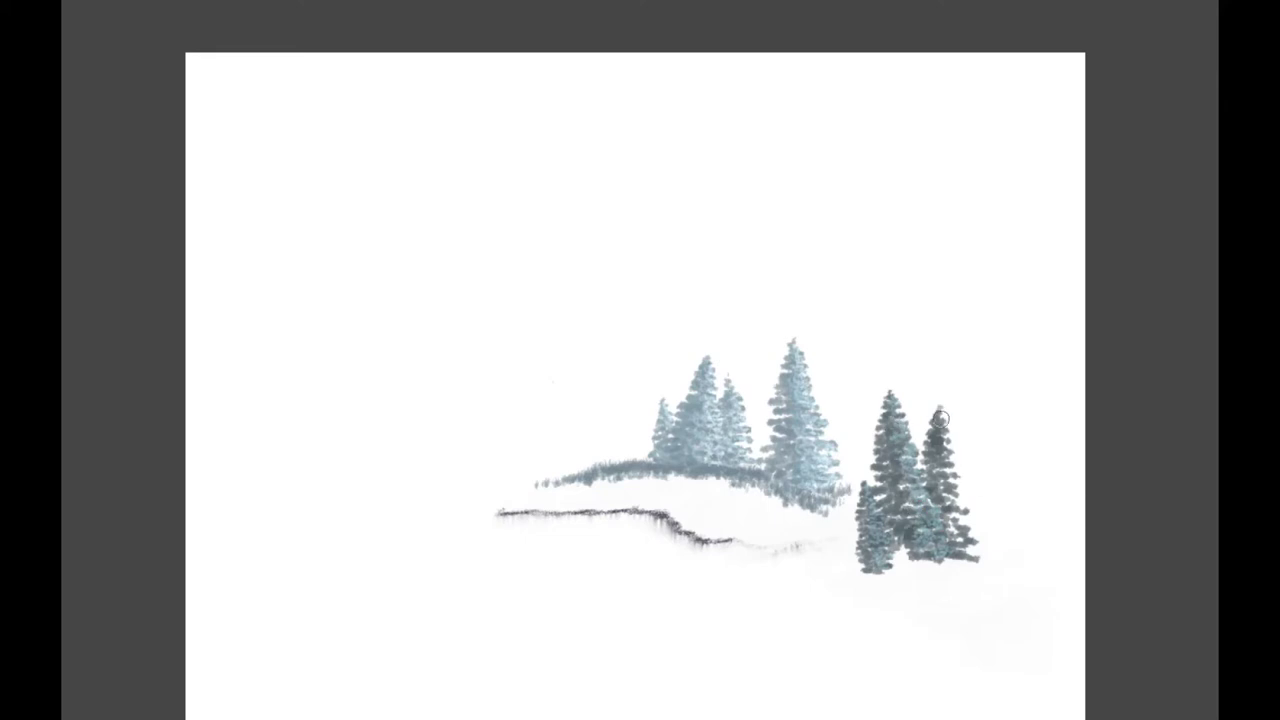
pyautogui.moveTo(933, 450)
pyautogui.mouseDown()
pyautogui.moveTo(940, 482)
pyautogui.moveTo(967, 531)
pyautogui.mouseUp()
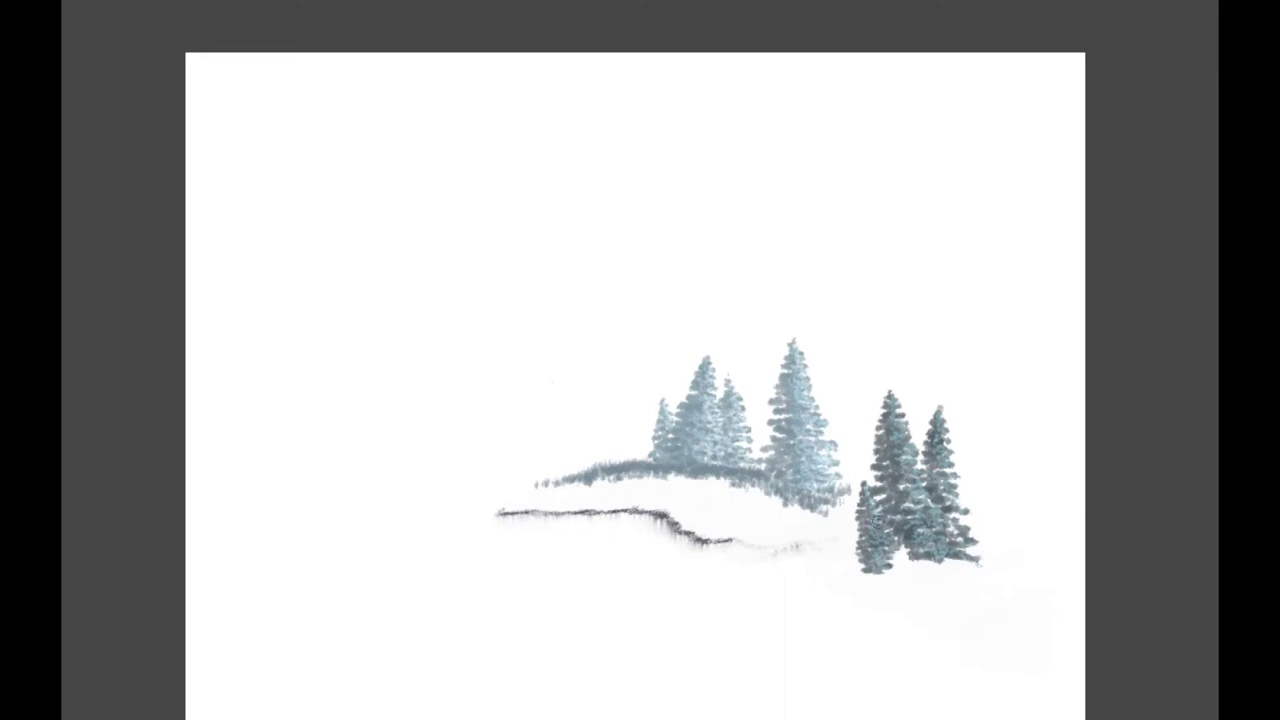
pyautogui.moveTo(891, 396)
pyautogui.mouseDown()
pyautogui.moveTo(921, 480)
pyautogui.moveTo(904, 494)
pyautogui.moveTo(947, 533)
pyautogui.moveTo(936, 545)
pyautogui.moveTo(898, 466)
pyautogui.mouseUp()
pyautogui.moveTo(940, 422)
pyautogui.mouseDown()
pyautogui.moveTo(945, 509)
pyautogui.moveTo(965, 553)
pyautogui.mouseUp()
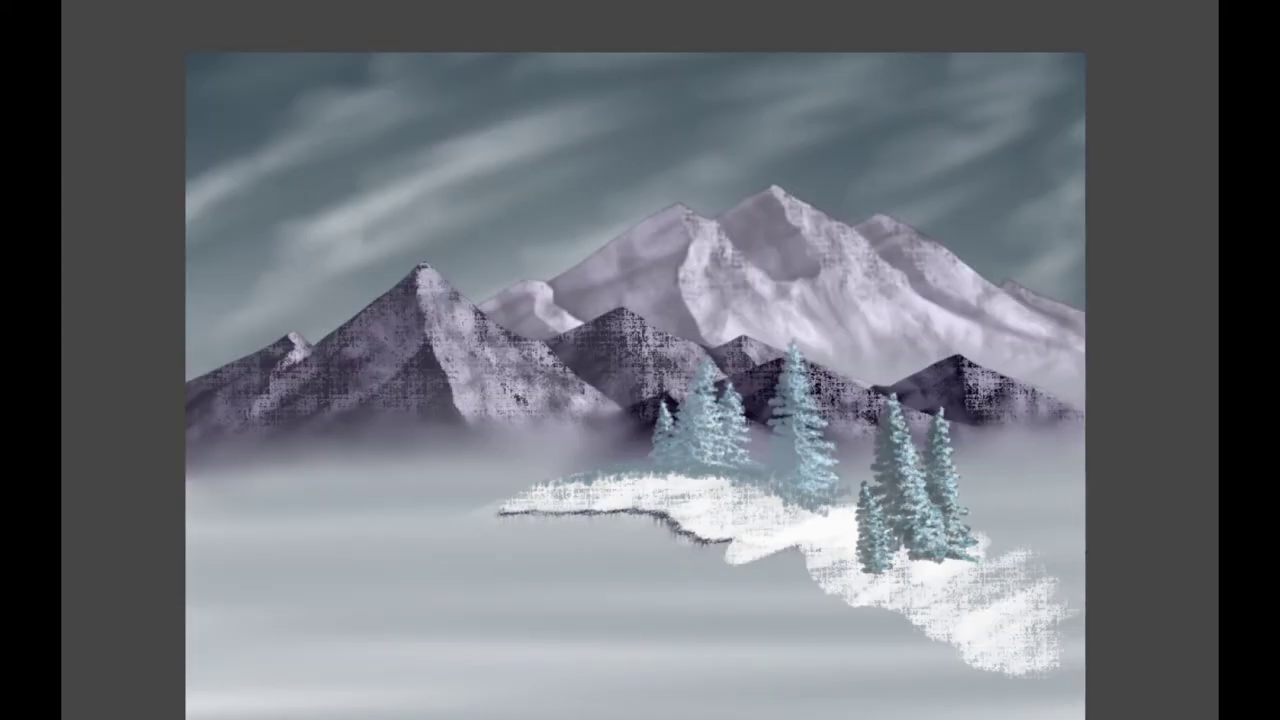
pyautogui.moveTo(962, 560)
pyautogui.mouseDown()
pyautogui.moveTo(849, 576)
pyautogui.moveTo(994, 539)
pyautogui.moveTo(859, 561)
pyautogui.moveTo(856, 549)
pyautogui.moveTo(868, 568)
pyautogui.moveTo(966, 558)
pyautogui.moveTo(933, 592)
pyautogui.mouseUp()
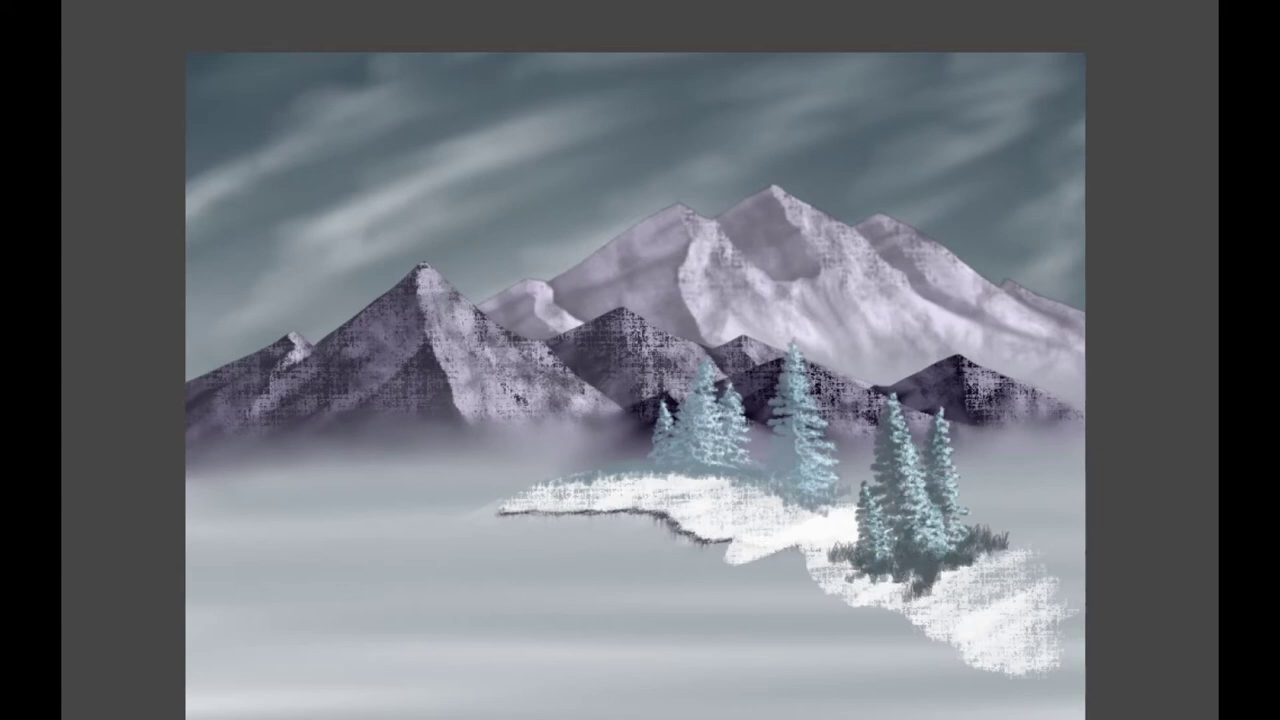
# Step: Paint three larger dark evergreens of increasing height on the near end of the snowbank, around thin trunk lines
pyautogui.moveTo(985, 462); pyautogui.dragTo(985, 604)
pyautogui.moveTo(1021, 392); pyautogui.dragTo(1021, 626)
pyautogui.moveTo(945, 612); pyautogui.dragTo(937, 522)
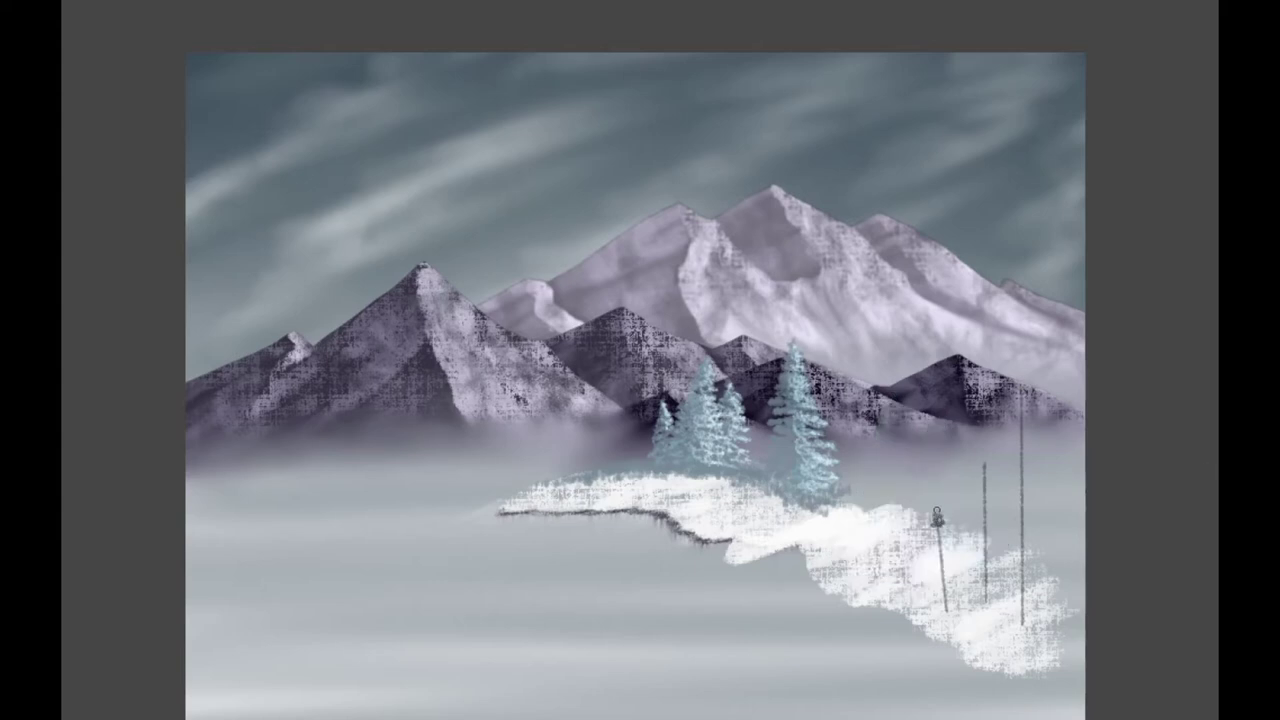
pyautogui.moveTo(940, 548)
pyautogui.mouseDown()
pyautogui.moveTo(940, 598)
pyautogui.moveTo(962, 614)
pyautogui.mouseUp()
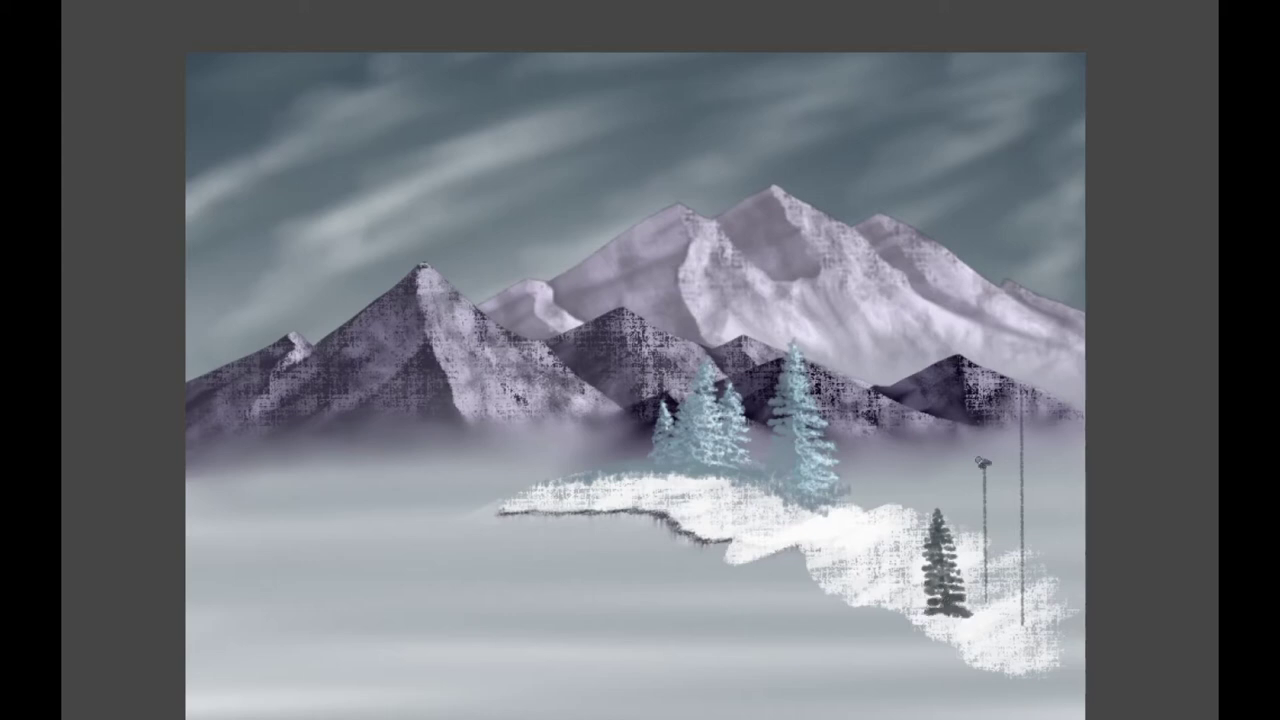
pyautogui.moveTo(984, 472)
pyautogui.mouseDown()
pyautogui.moveTo(968, 507)
pyautogui.moveTo(1003, 519)
pyautogui.moveTo(969, 531)
pyautogui.moveTo(1000, 554)
pyautogui.moveTo(988, 565)
pyautogui.moveTo(998, 589)
pyautogui.moveTo(979, 598)
pyautogui.moveTo(1018, 608)
pyautogui.mouseUp()
pyautogui.moveTo(1021, 394)
pyautogui.mouseDown()
pyautogui.moveTo(1046, 434)
pyautogui.moveTo(999, 462)
pyautogui.moveTo(1025, 460)
pyautogui.moveTo(1010, 474)
pyautogui.moveTo(1047, 481)
pyautogui.moveTo(997, 492)
pyautogui.moveTo(1051, 509)
pyautogui.moveTo(980, 531)
pyautogui.moveTo(1044, 561)
pyautogui.moveTo(985, 573)
pyautogui.moveTo(1075, 597)
pyautogui.moveTo(1070, 612)
pyautogui.moveTo(1030, 630)
pyautogui.mouseUp()
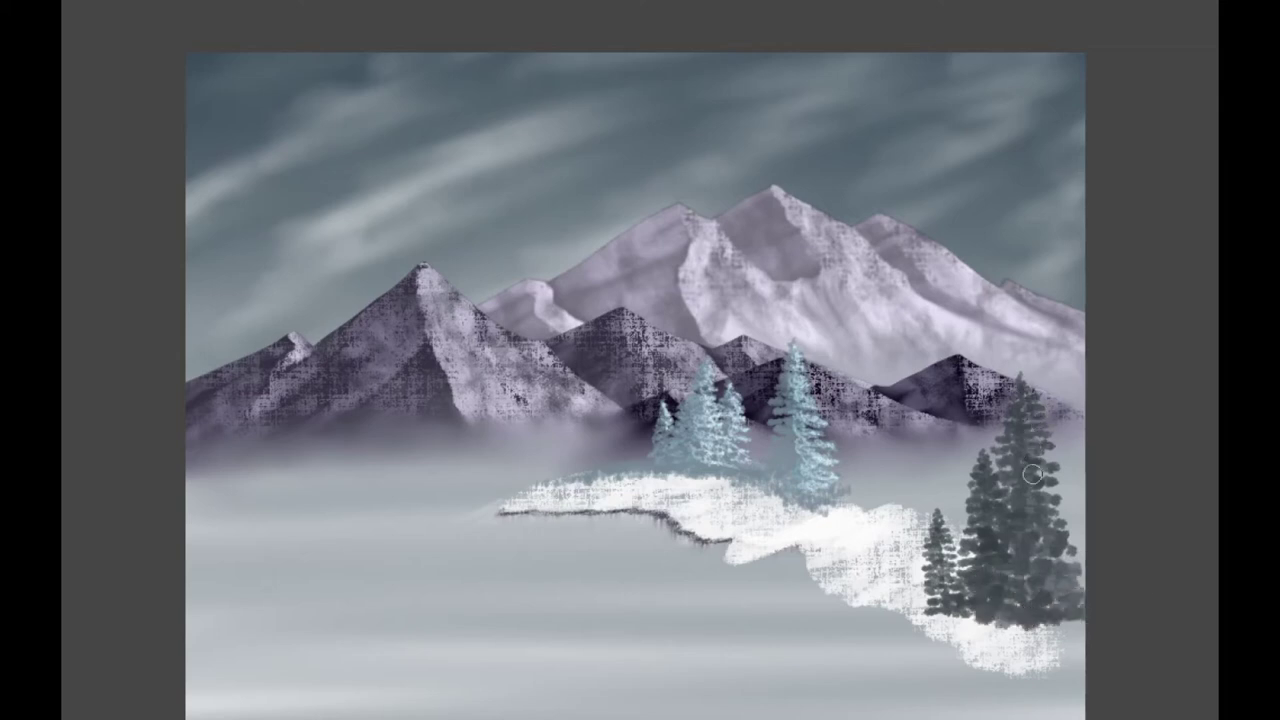
# Step: Add lighter grey and pale blue-green highlights to the branches of the three large evergreens at the snowbank's near end
pyautogui.moveTo(1041, 557)
pyautogui.mouseDown()
pyautogui.moveTo(1070, 572)
pyautogui.moveTo(1025, 591)
pyautogui.moveTo(1013, 607)
pyautogui.moveTo(1023, 614)
pyautogui.mouseUp()
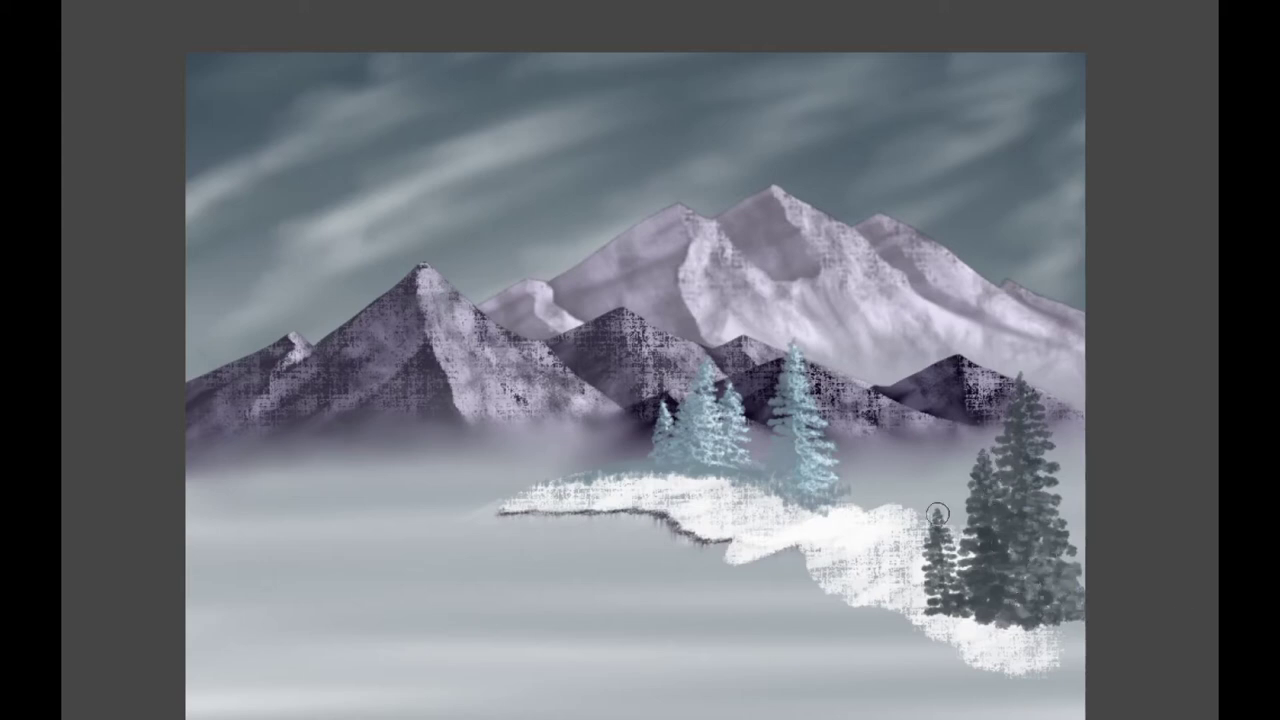
pyautogui.moveTo(944, 555); pyautogui.dragTo(950, 584)
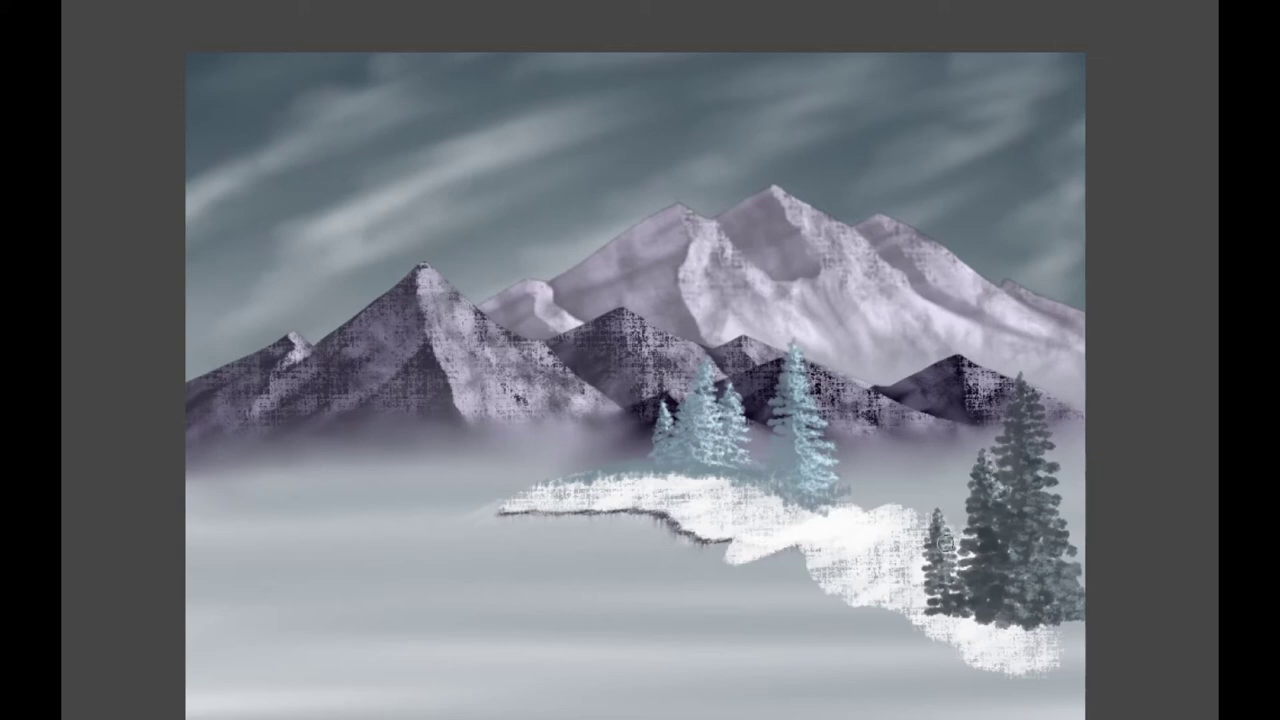
pyautogui.moveTo(1022, 380)
pyautogui.mouseDown()
pyautogui.moveTo(1041, 426)
pyautogui.moveTo(1032, 449)
pyautogui.moveTo(1053, 465)
pyautogui.moveTo(1036, 517)
pyautogui.moveTo(1069, 568)
pyautogui.moveTo(1037, 580)
pyautogui.moveTo(1055, 596)
pyautogui.moveTo(1025, 610)
pyautogui.mouseUp()
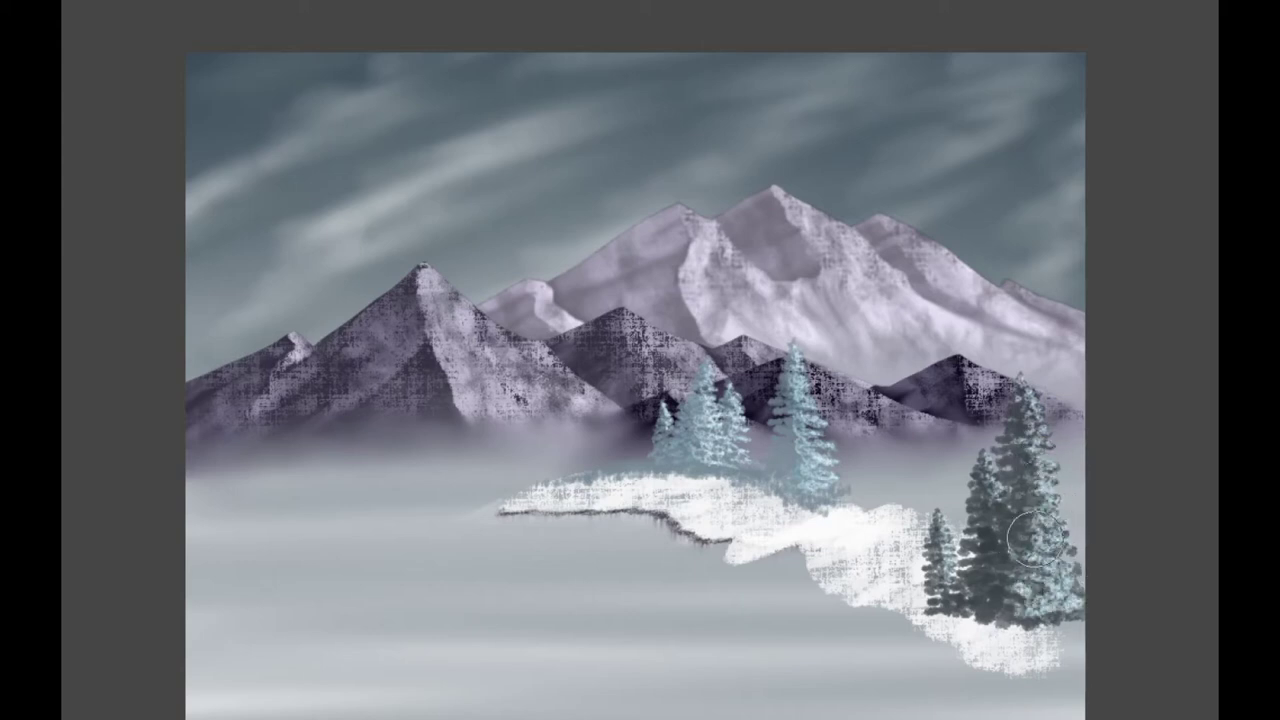
pyautogui.moveTo(1001, 423)
pyautogui.mouseDown()
pyautogui.moveTo(1001, 507)
pyautogui.moveTo(970, 543)
pyautogui.moveTo(964, 590)
pyautogui.moveTo(989, 599)
pyautogui.moveTo(1005, 530)
pyautogui.moveTo(1016, 575)
pyautogui.moveTo(997, 593)
pyautogui.moveTo(1000, 618)
pyautogui.moveTo(1015, 589)
pyautogui.moveTo(931, 568)
pyautogui.moveTo(931, 548)
pyautogui.moveTo(927, 573)
pyautogui.moveTo(935, 607)
pyautogui.moveTo(977, 461)
pyautogui.moveTo(961, 574)
pyautogui.moveTo(985, 520)
pyautogui.mouseUp()
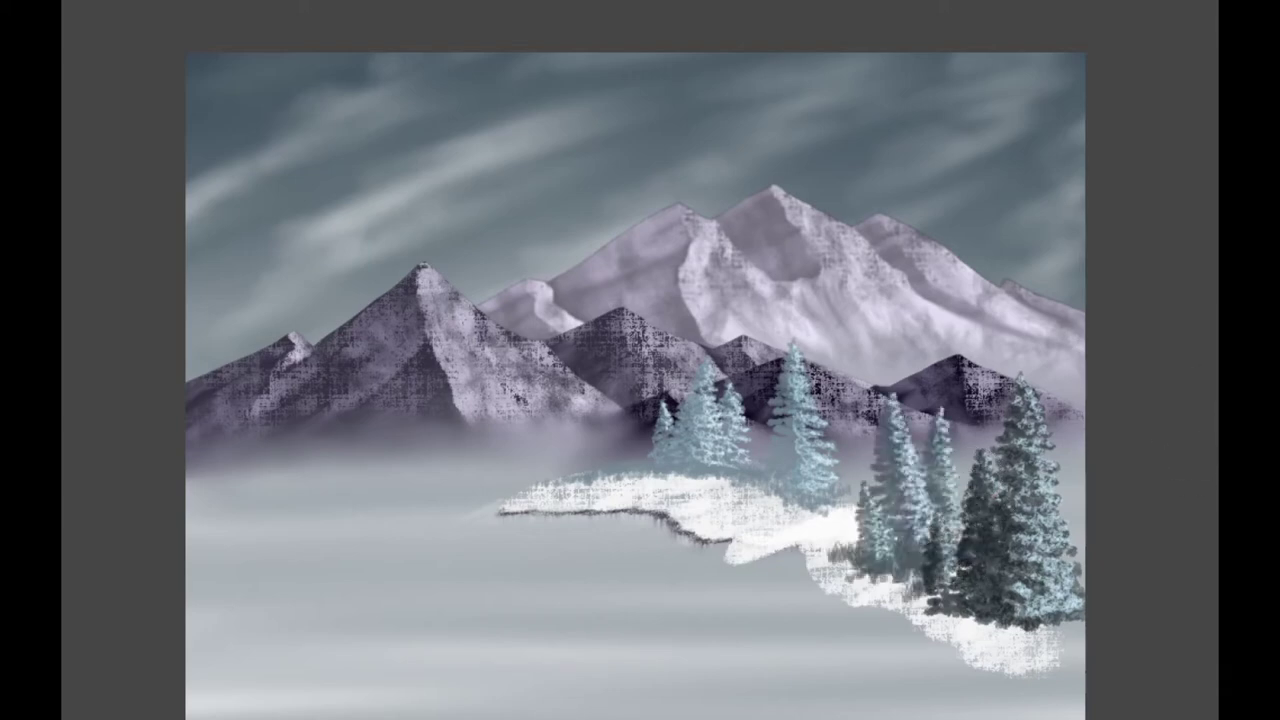
# Step: Deepen the shading on the middle evergreen group and fill out the branches of the far group with softer blue-green tones
pyautogui.scroll(-3, 636, 386)
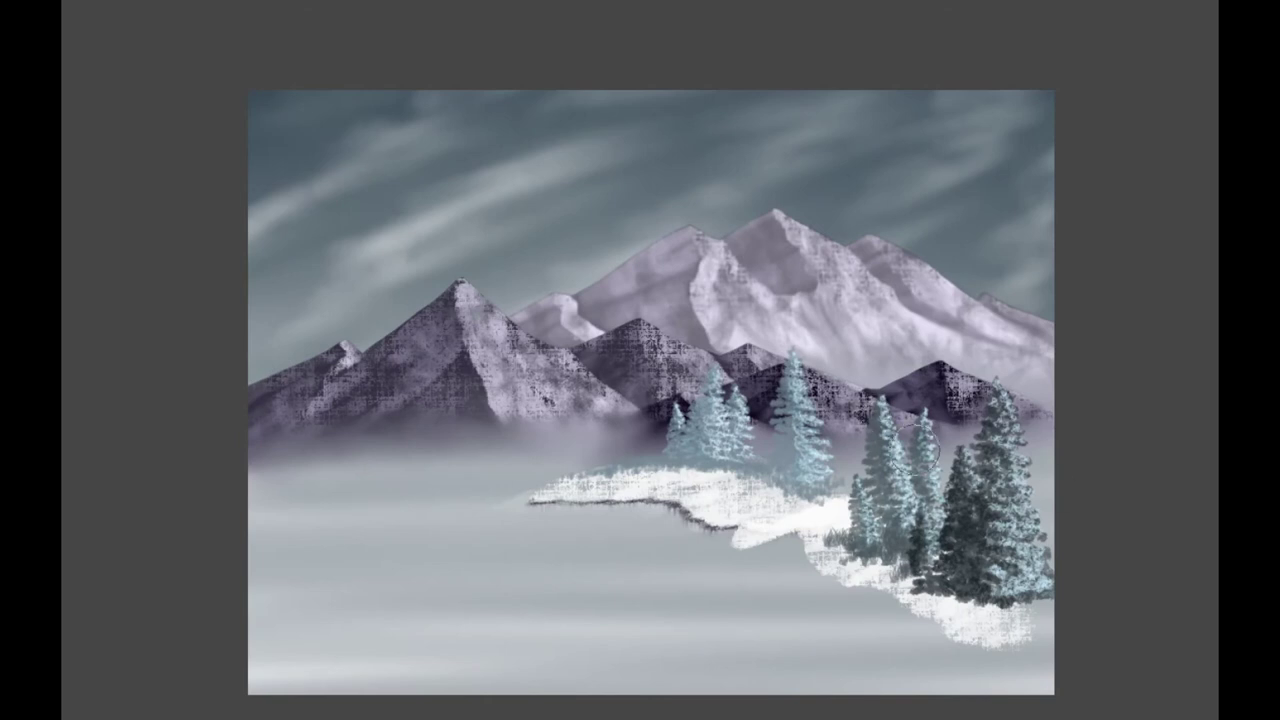
pyautogui.moveTo(875, 460)
pyautogui.mouseDown()
pyautogui.moveTo(870, 524)
pyautogui.moveTo(893, 545)
pyautogui.moveTo(885, 480)
pyautogui.moveTo(925, 440)
pyautogui.moveTo(905, 465)
pyautogui.moveTo(955, 530)
pyautogui.mouseUp()
pyautogui.moveTo(855, 488); pyautogui.dragTo(858, 534)
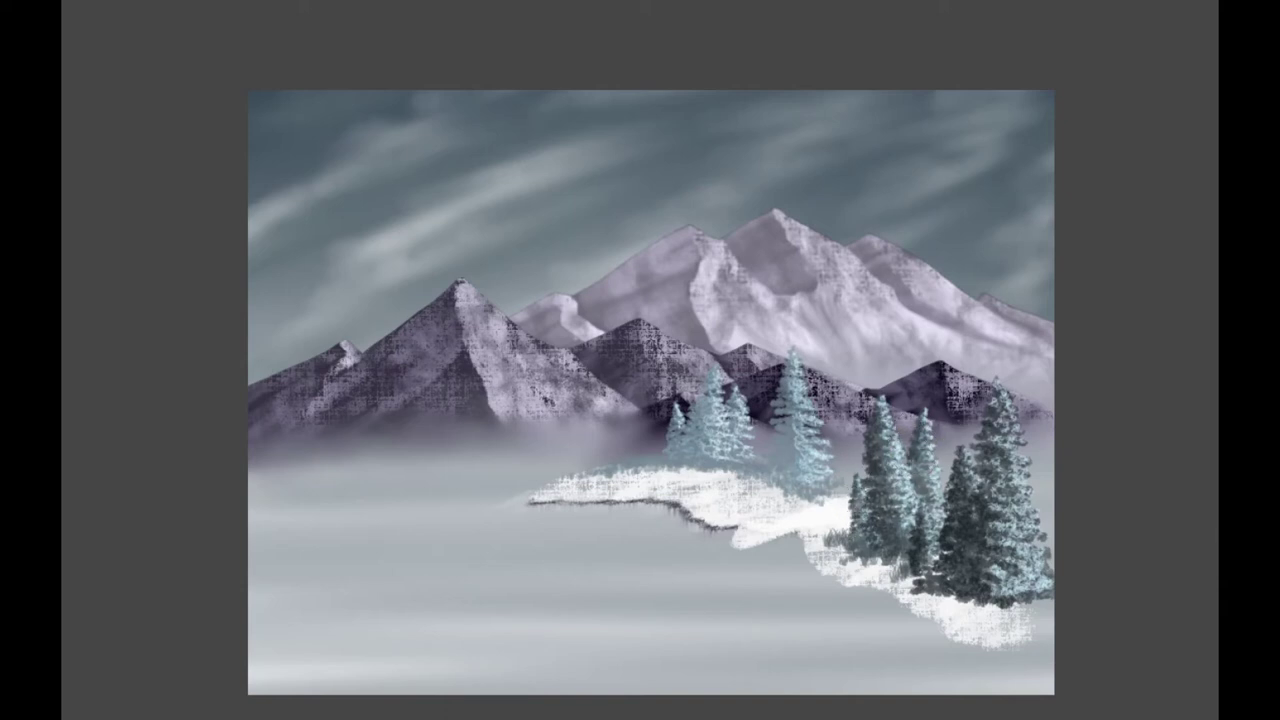
pyautogui.moveTo(769, 463)
pyautogui.mouseDown()
pyautogui.moveTo(769, 404)
pyautogui.moveTo(788, 348)
pyautogui.moveTo(784, 463)
pyautogui.moveTo(803, 346)
pyautogui.moveTo(797, 470)
pyautogui.moveTo(742, 471)
pyautogui.moveTo(771, 470)
pyautogui.moveTo(762, 458)
pyautogui.moveTo(774, 443)
pyautogui.moveTo(751, 415)
pyautogui.moveTo(704, 410)
pyautogui.moveTo(638, 363)
pyautogui.moveTo(689, 451)
pyautogui.moveTo(677, 452)
pyautogui.moveTo(708, 373)
pyautogui.moveTo(685, 445)
pyautogui.moveTo(700, 403)
pyautogui.moveTo(667, 437)
pyautogui.moveTo(673, 419)
pyautogui.moveTo(732, 401)
pyautogui.moveTo(730, 423)
pyautogui.moveTo(703, 381)
pyautogui.moveTo(696, 457)
pyautogui.mouseUp()
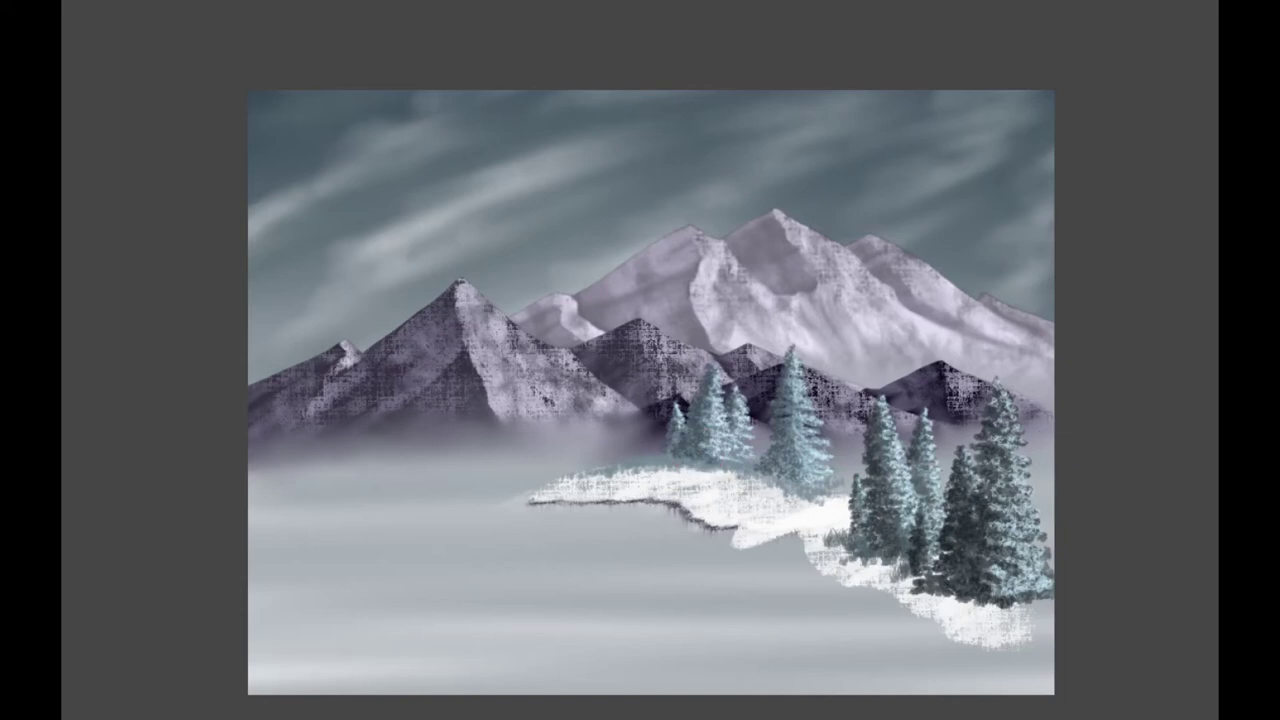
# Step: Paint dark grass beneath the nearest evergreens, thin ripples along the far shore, and two rounded white snowbank lobes toward the lower-right corner
pyautogui.moveTo(1035, 596)
pyautogui.mouseDown()
pyautogui.moveTo(955, 612)
pyautogui.moveTo(937, 598)
pyautogui.moveTo(941, 570)
pyautogui.moveTo(1020, 606)
pyautogui.moveTo(980, 618)
pyautogui.moveTo(1053, 621)
pyautogui.mouseUp()
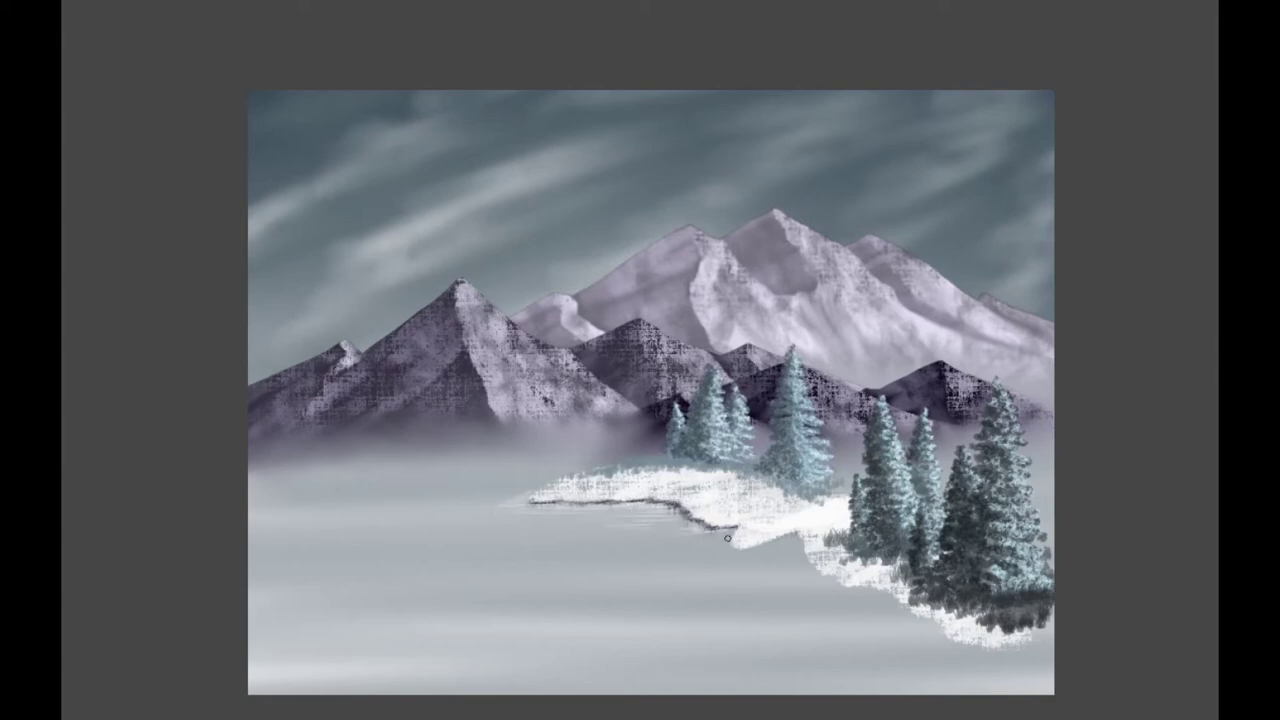
pyautogui.moveTo(778, 547); pyautogui.dragTo(698, 553)
pyautogui.moveTo(833, 552)
pyautogui.mouseDown()
pyautogui.moveTo(792, 577)
pyautogui.moveTo(833, 536)
pyautogui.moveTo(755, 546)
pyautogui.moveTo(777, 546)
pyautogui.moveTo(780, 570)
pyautogui.moveTo(831, 565)
pyautogui.moveTo(815, 587)
pyautogui.moveTo(871, 581)
pyautogui.moveTo(815, 592)
pyautogui.moveTo(775, 578)
pyautogui.moveTo(884, 584)
pyautogui.moveTo(858, 604)
pyautogui.moveTo(887, 606)
pyautogui.moveTo(783, 562)
pyautogui.moveTo(746, 565)
pyautogui.moveTo(791, 586)
pyautogui.moveTo(909, 588)
pyautogui.moveTo(746, 574)
pyautogui.moveTo(776, 544)
pyautogui.moveTo(744, 532)
pyautogui.moveTo(742, 573)
pyautogui.moveTo(751, 593)
pyautogui.moveTo(833, 609)
pyautogui.moveTo(924, 612)
pyautogui.moveTo(1064, 587)
pyautogui.moveTo(913, 605)
pyautogui.moveTo(942, 595)
pyautogui.moveTo(1058, 619)
pyautogui.moveTo(952, 662)
pyautogui.moveTo(1060, 674)
pyautogui.moveTo(1050, 688)
pyautogui.moveTo(1004, 670)
pyautogui.moveTo(902, 666)
pyautogui.moveTo(855, 619)
pyautogui.mouseUp()
# Step: Tone the far snowbank section light grey using a selection of its outline, and blend its edge into the middle lobe
pyautogui.hotkey('ctrl', 'shift', 'd')
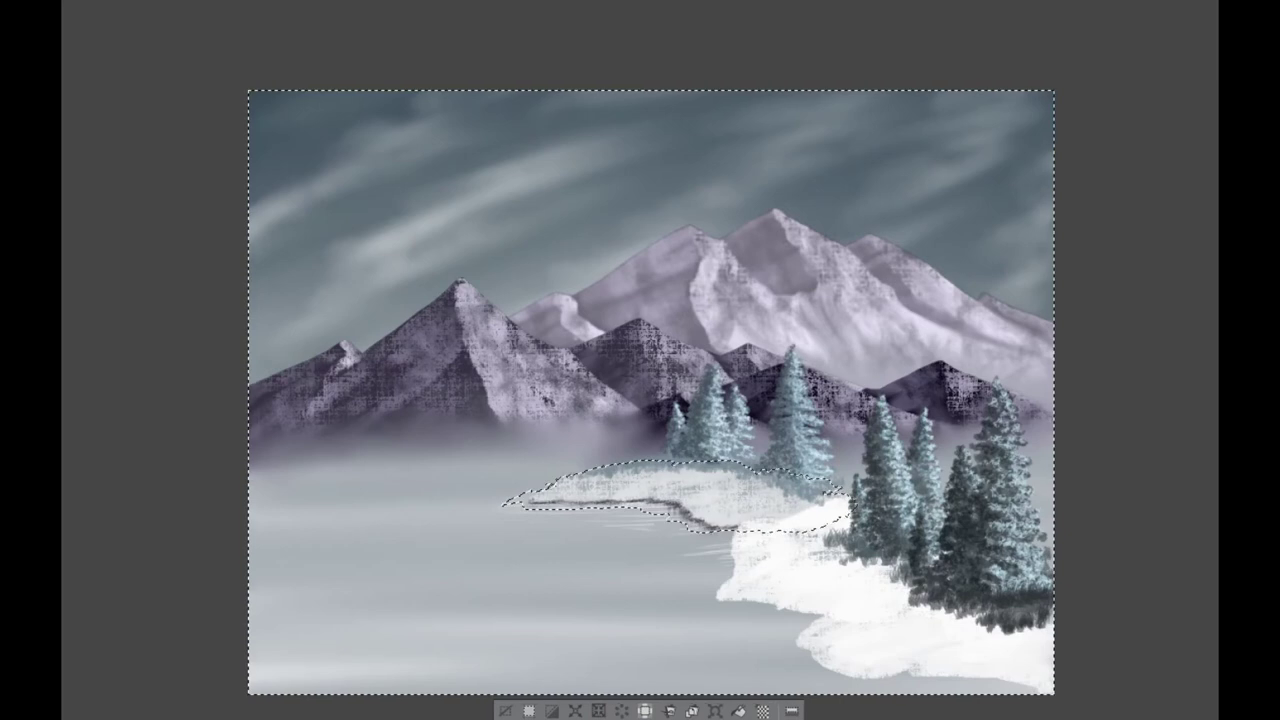
pyautogui.hotkey('ctrl', 'shift', 'a')
pyautogui.hotkey('ctrl', 'z')
pyautogui.moveTo(788, 527)
pyautogui.mouseDown()
pyautogui.moveTo(800, 528)
pyautogui.moveTo(745, 538)
pyautogui.mouseUp()
pyautogui.hotkey('ctrl', 'z')
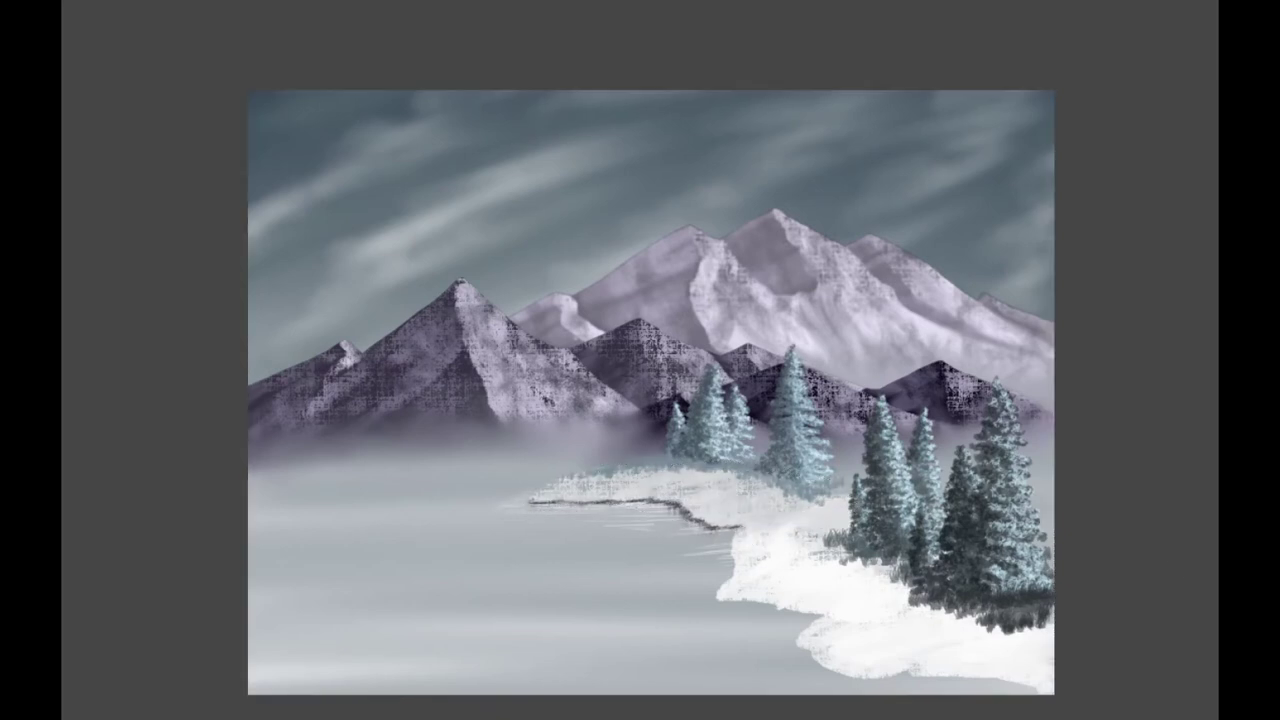
pyautogui.hotkey('ctrl', 'z')
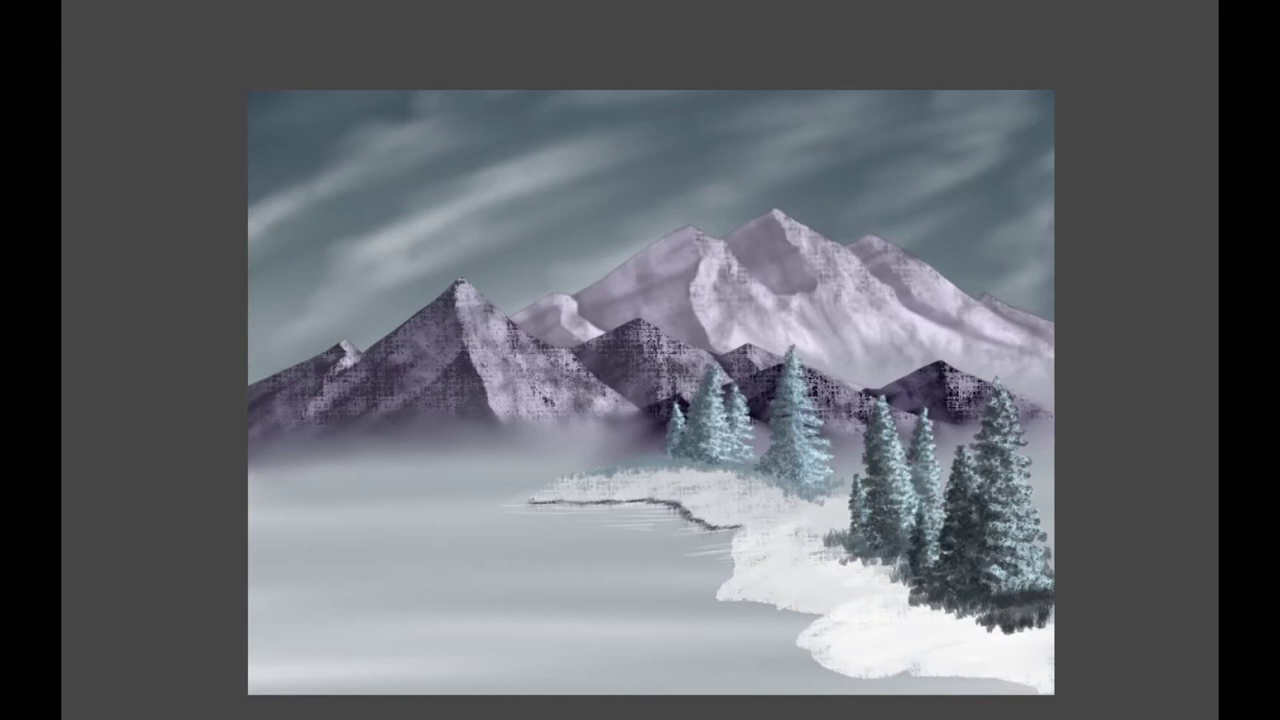
# Step: Select the near and middle snowbank lobes in turn, soften their white with light grey shading, and clear the selection
pyautogui.moveTo(830, 612); pyautogui.dragTo(836, 608)
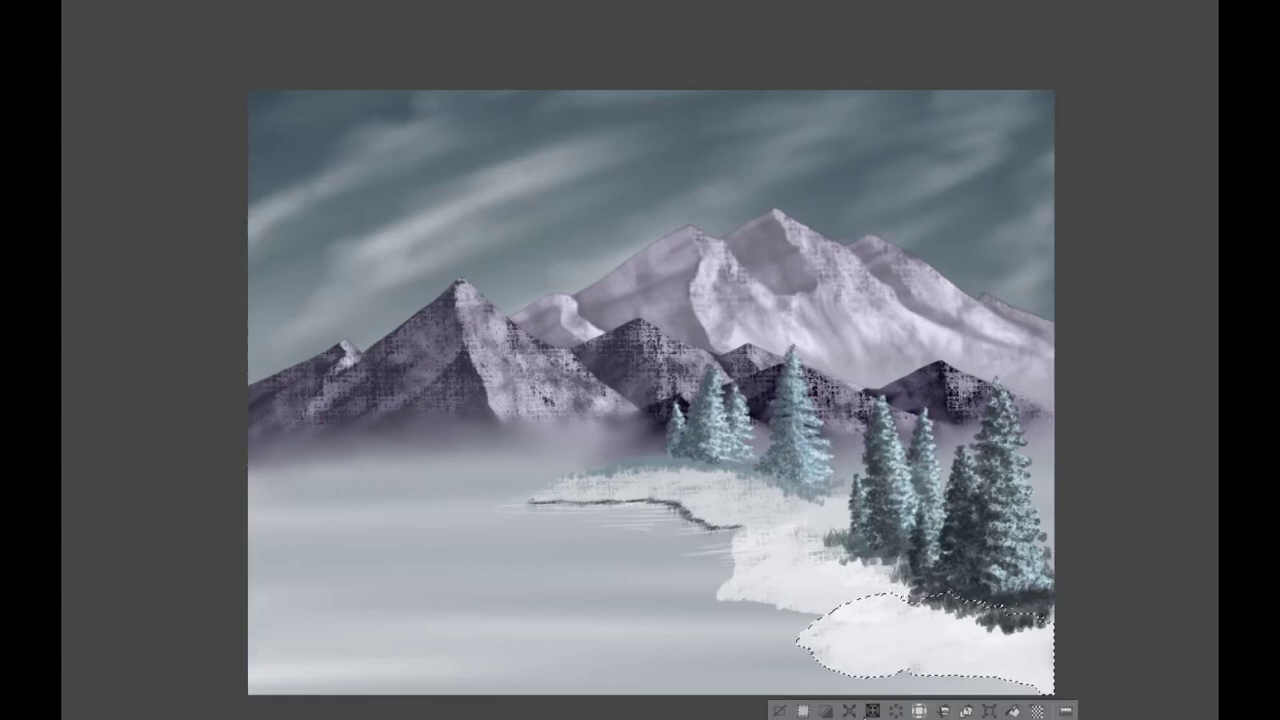
pyautogui.hotkey('ctrl', 'd')
pyautogui.hotkey('ctrl', 'shift', 'd')
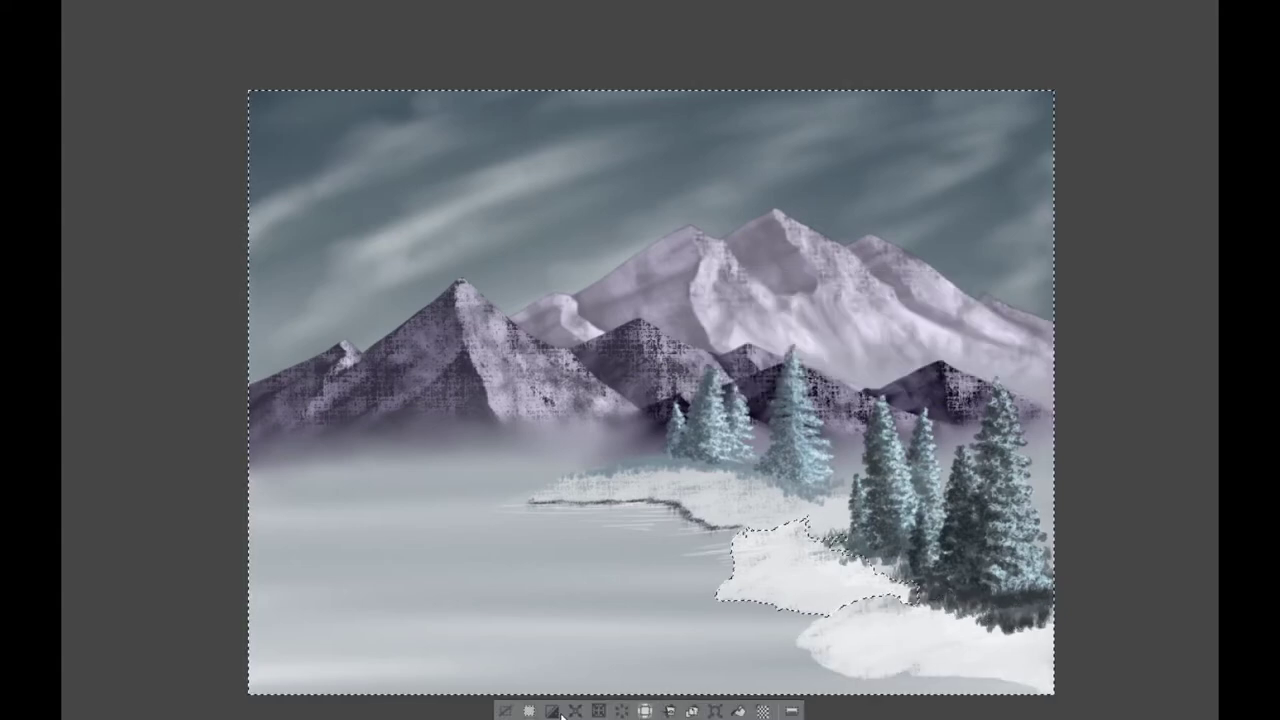
pyautogui.press('Return')
pyautogui.press('Delete')
pyautogui.hotkey('ctrl', 'z')
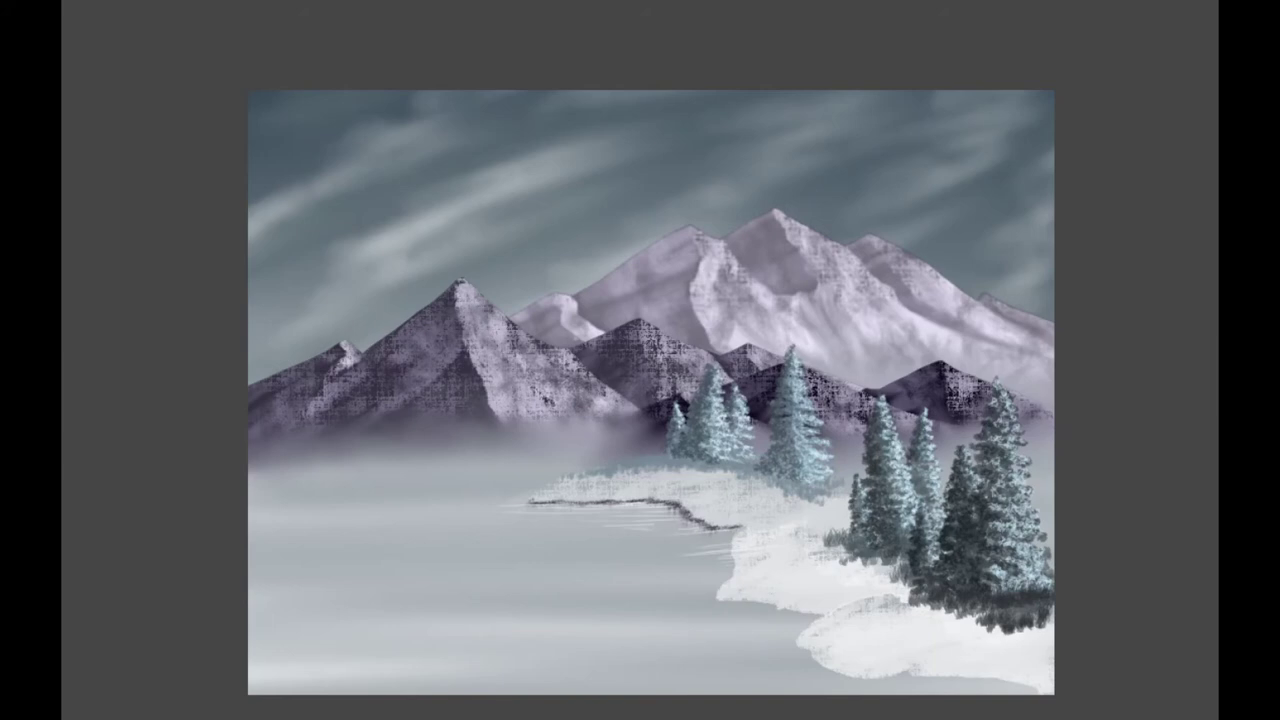
pyautogui.hotkey('ctrl', 'z')
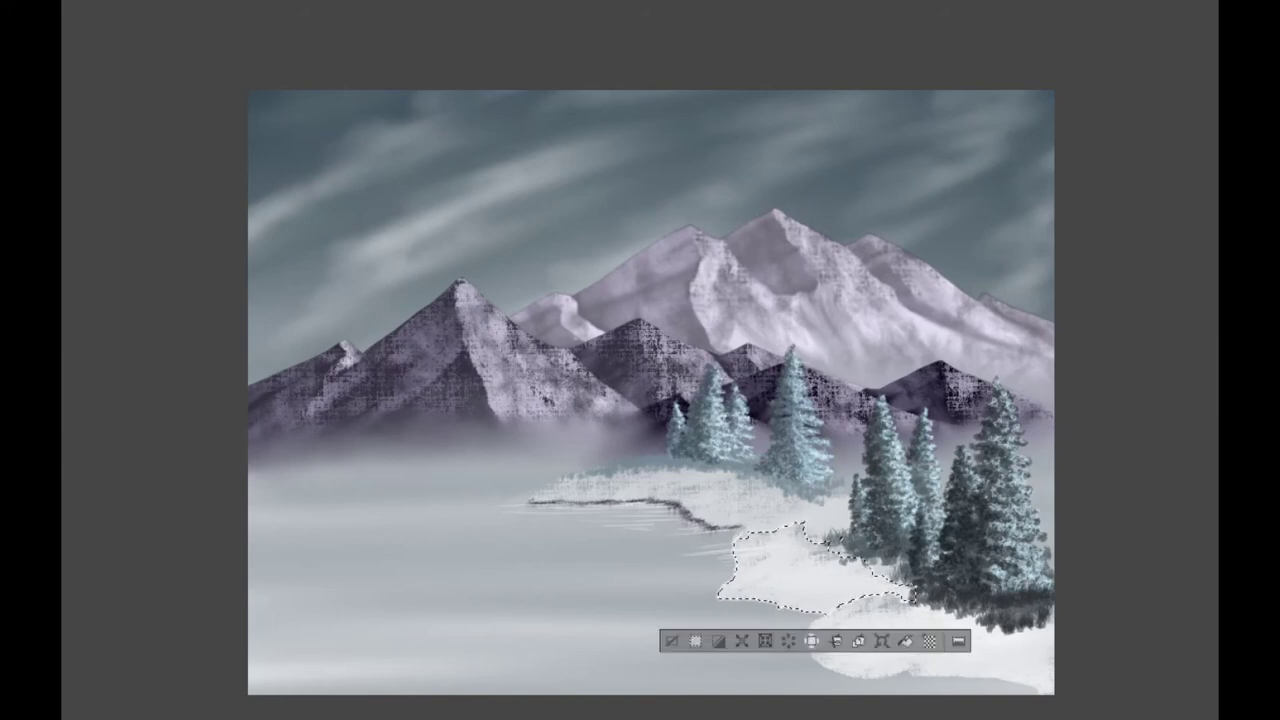
pyautogui.hotkey('ctrl', 'd')
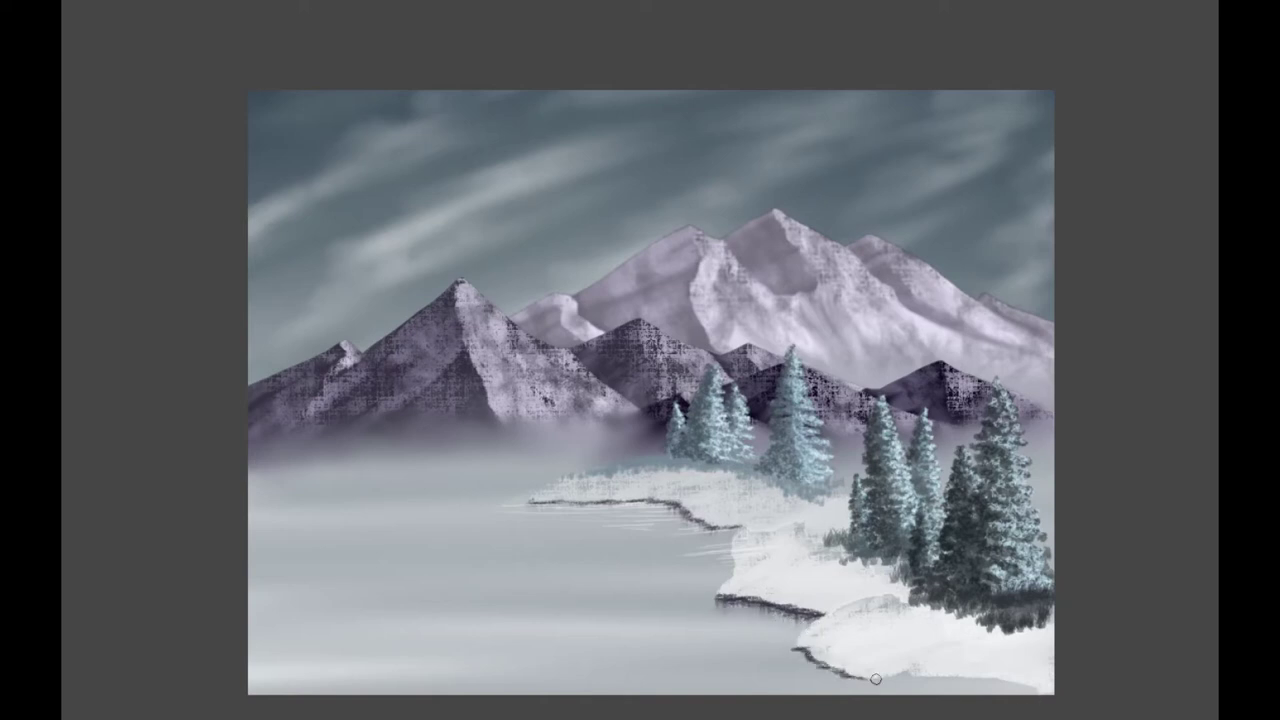
# Step: Paint a rough dark waterline along the near snowbank lobe, adding short vertical reflections and thin white ripples beside it
pyautogui.moveTo(952, 677); pyautogui.dragTo(1034, 686)
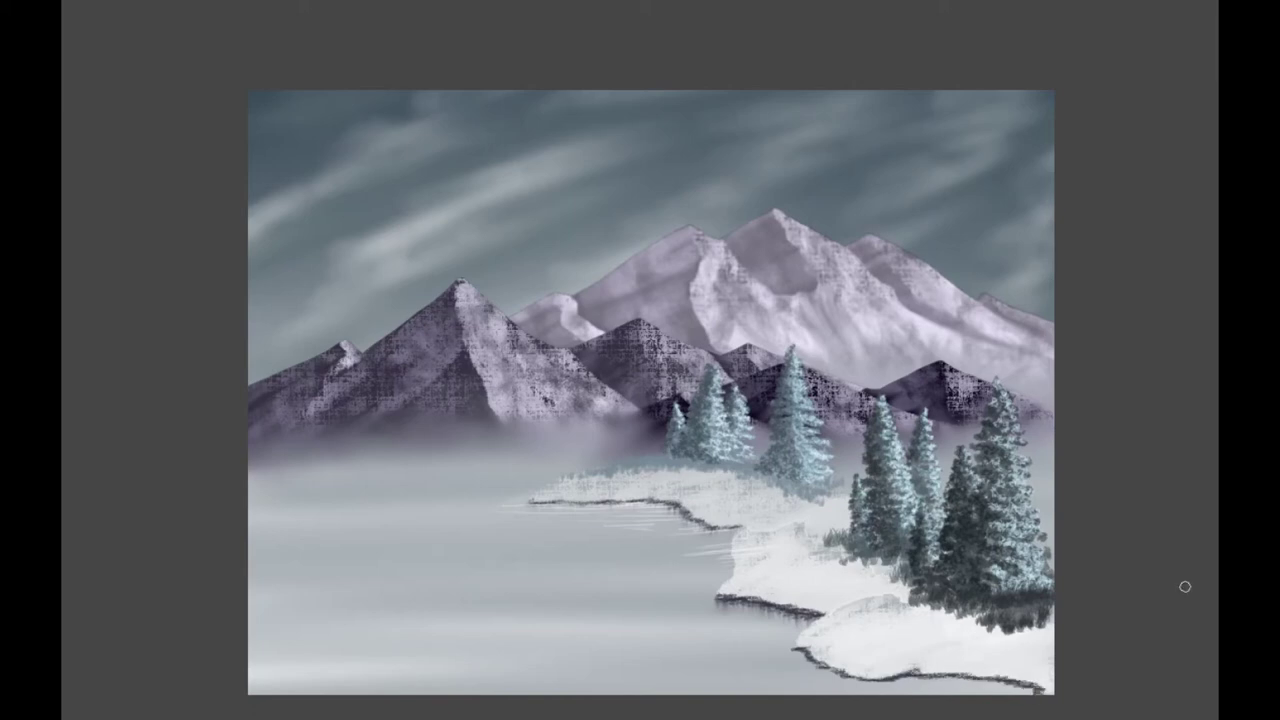
pyautogui.moveTo(875, 677); pyautogui.dragTo(800, 648)
pyautogui.moveTo(863, 687)
pyautogui.mouseDown()
pyautogui.moveTo(837, 686)
pyautogui.moveTo(938, 675)
pyautogui.moveTo(1051, 701)
pyautogui.mouseUp()
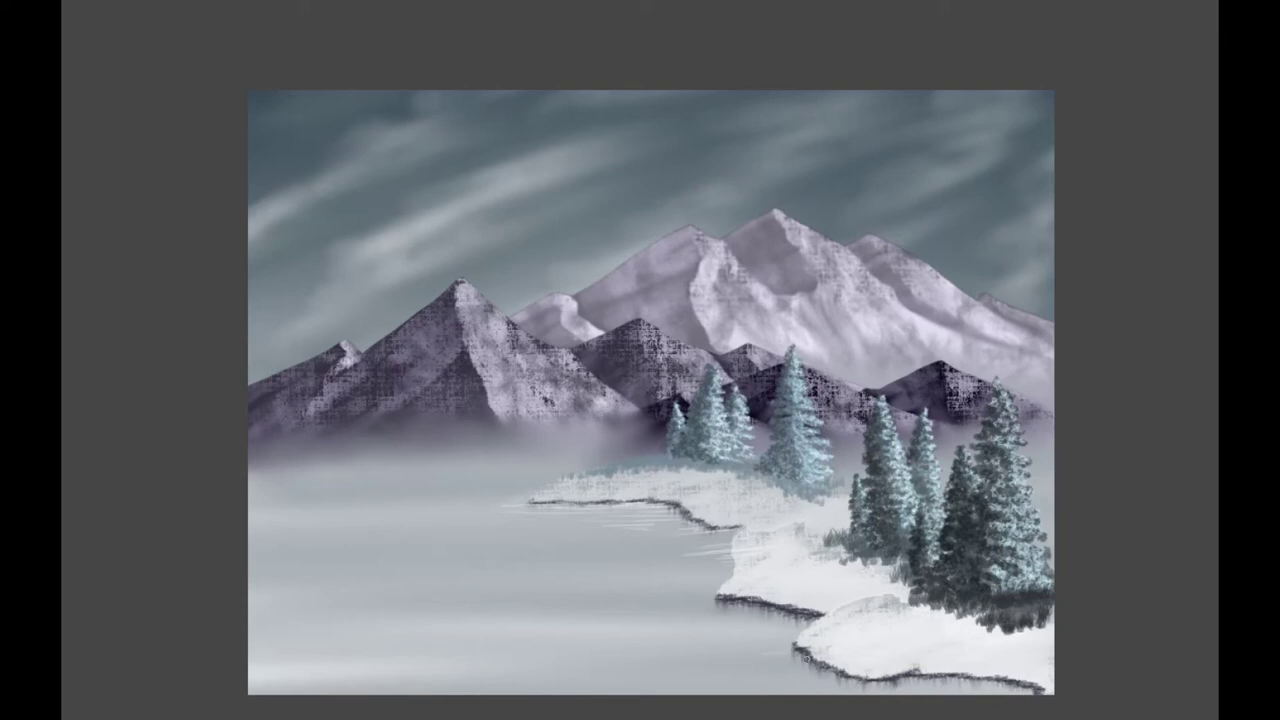
pyautogui.moveTo(870, 683)
pyautogui.mouseDown()
pyautogui.moveTo(968, 676)
pyautogui.moveTo(1032, 689)
pyautogui.mouseUp()
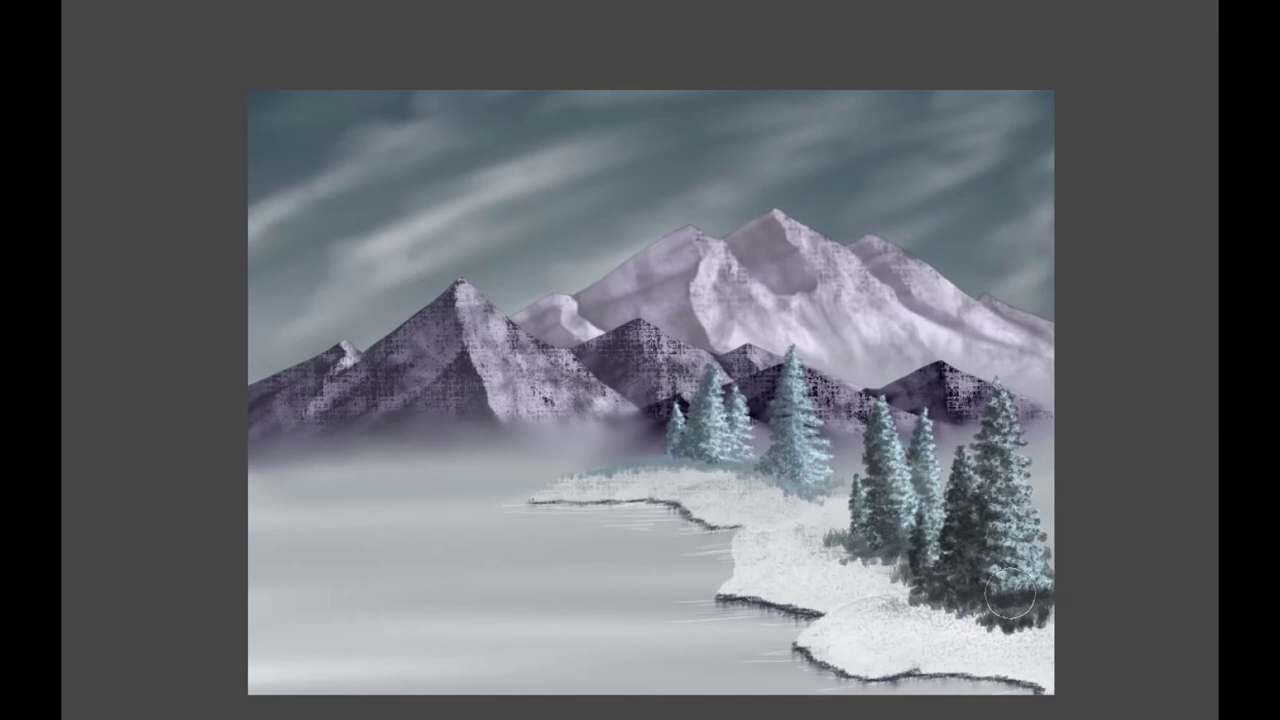
# Step: Spread a dark grass mass over the snow beneath the nearest evergreens and texture it with lighter grey blades and frosted tips
pyautogui.moveTo(993, 565); pyautogui.dragTo(968, 588)
pyautogui.moveTo(1046, 617)
pyautogui.mouseDown()
pyautogui.moveTo(994, 617)
pyautogui.moveTo(1005, 605)
pyautogui.moveTo(948, 592)
pyautogui.moveTo(954, 582)
pyautogui.moveTo(895, 595)
pyautogui.moveTo(923, 604)
pyautogui.moveTo(853, 596)
pyautogui.moveTo(927, 603)
pyautogui.moveTo(893, 619)
pyautogui.moveTo(1024, 647)
pyautogui.moveTo(1048, 665)
pyautogui.moveTo(896, 621)
pyautogui.moveTo(920, 641)
pyautogui.moveTo(893, 637)
pyautogui.moveTo(845, 601)
pyautogui.moveTo(852, 642)
pyautogui.moveTo(1009, 634)
pyautogui.moveTo(977, 645)
pyautogui.mouseUp()
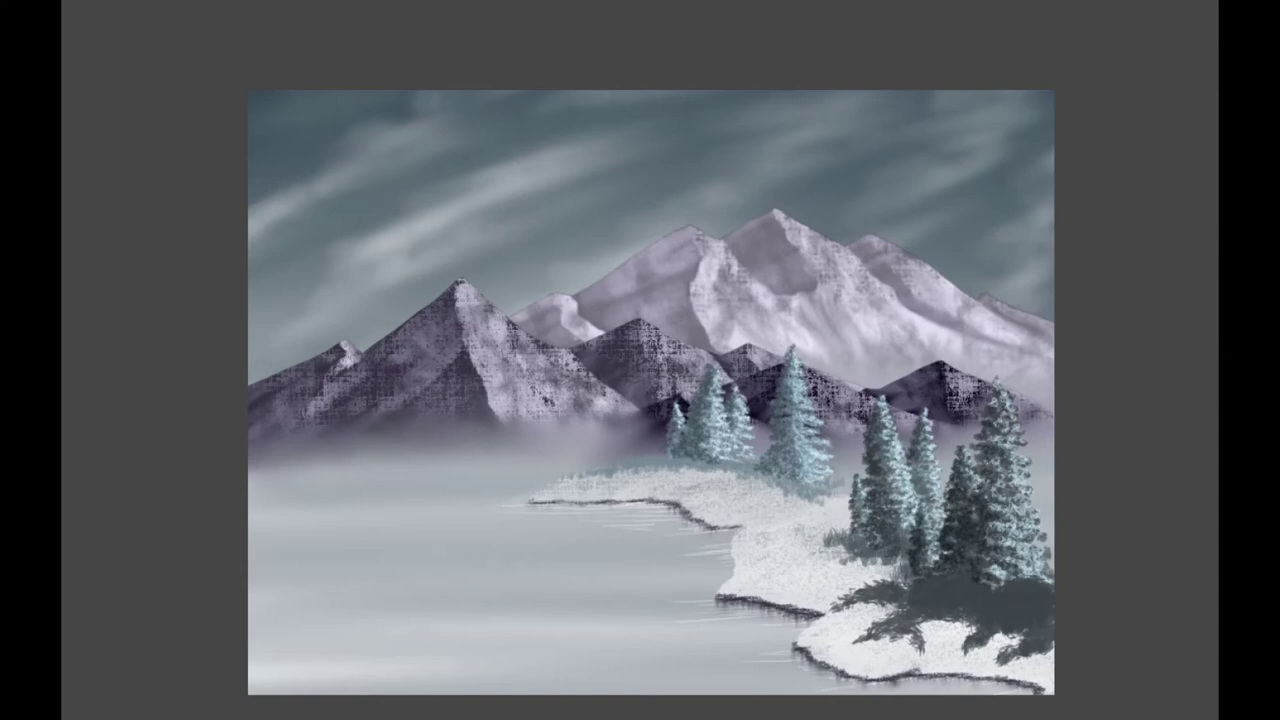
pyautogui.moveTo(1059, 624)
pyautogui.mouseDown()
pyautogui.moveTo(1034, 642)
pyautogui.moveTo(1037, 625)
pyautogui.moveTo(1056, 627)
pyautogui.moveTo(1031, 607)
pyautogui.moveTo(1008, 629)
pyautogui.moveTo(1055, 593)
pyautogui.moveTo(1006, 591)
pyautogui.moveTo(984, 609)
pyautogui.moveTo(987, 626)
pyautogui.moveTo(994, 592)
pyautogui.moveTo(939, 608)
pyautogui.moveTo(959, 585)
pyautogui.moveTo(916, 594)
pyautogui.moveTo(912, 611)
pyautogui.moveTo(872, 596)
pyautogui.mouseUp()
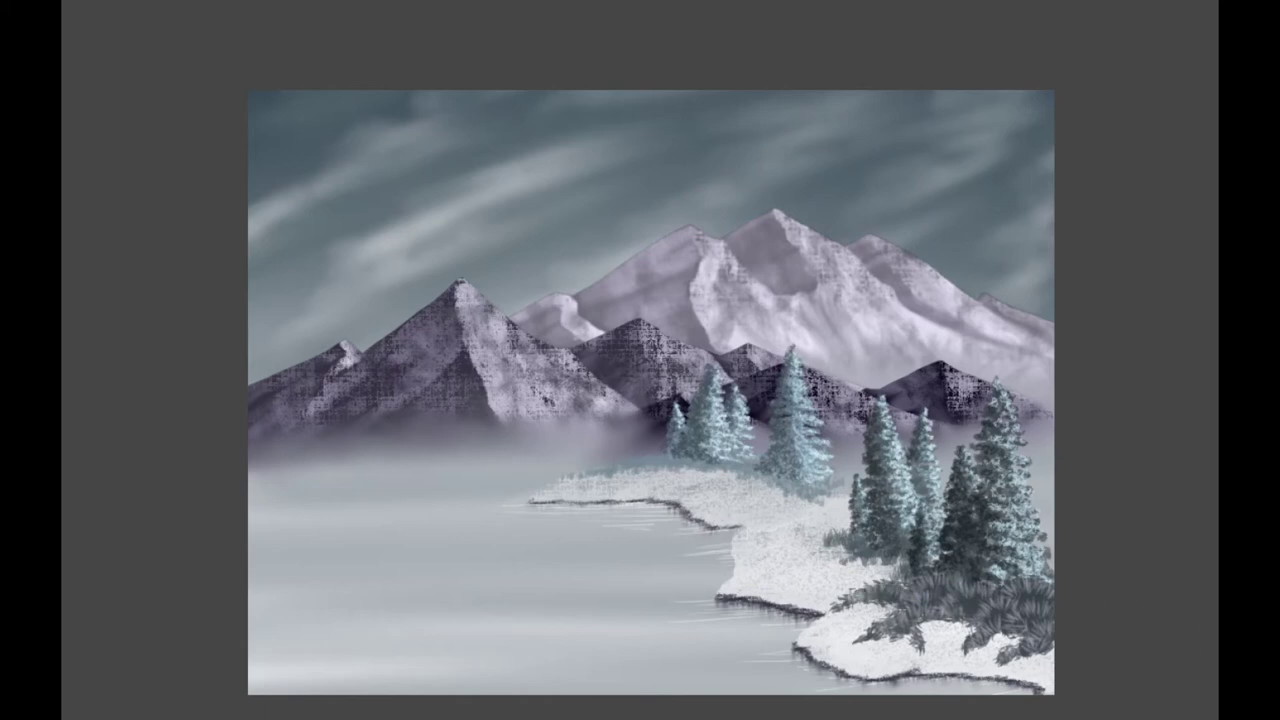
pyautogui.moveTo(1045, 620); pyautogui.dragTo(1020, 652)
pyautogui.moveTo(1051, 606)
pyautogui.mouseDown()
pyautogui.moveTo(1008, 628)
pyautogui.moveTo(1045, 586)
pyautogui.moveTo(1015, 585)
pyautogui.moveTo(1011, 616)
pyautogui.moveTo(1040, 628)
pyautogui.moveTo(990, 624)
pyautogui.moveTo(982, 636)
pyautogui.moveTo(993, 592)
pyautogui.moveTo(955, 605)
pyautogui.moveTo(945, 590)
pyautogui.moveTo(865, 640)
pyautogui.mouseUp()
pyautogui.moveTo(897, 595)
pyautogui.mouseDown()
pyautogui.moveTo(860, 590)
pyautogui.moveTo(842, 605)
pyautogui.mouseUp()
# Step: Paint grey-green grass tufts across the middle snowbank lobe, leaving patches of white snow between them
pyautogui.moveTo(914, 548)
pyautogui.mouseDown()
pyautogui.moveTo(845, 537)
pyautogui.moveTo(782, 552)
pyautogui.moveTo(830, 541)
pyautogui.moveTo(835, 561)
pyautogui.moveTo(739, 589)
pyautogui.moveTo(797, 522)
pyautogui.moveTo(743, 532)
pyautogui.moveTo(828, 604)
pyautogui.moveTo(886, 576)
pyautogui.moveTo(855, 583)
pyautogui.moveTo(866, 576)
pyautogui.moveTo(810, 521)
pyautogui.moveTo(752, 531)
pyautogui.moveTo(725, 556)
pyautogui.moveTo(763, 521)
pyautogui.moveTo(831, 519)
pyautogui.moveTo(727, 588)
pyautogui.mouseUp()
pyautogui.moveTo(894, 551)
pyautogui.mouseDown()
pyautogui.moveTo(888, 566)
pyautogui.moveTo(800, 540)
pyautogui.moveTo(833, 531)
pyautogui.moveTo(765, 522)
pyautogui.moveTo(745, 537)
pyautogui.mouseUp()
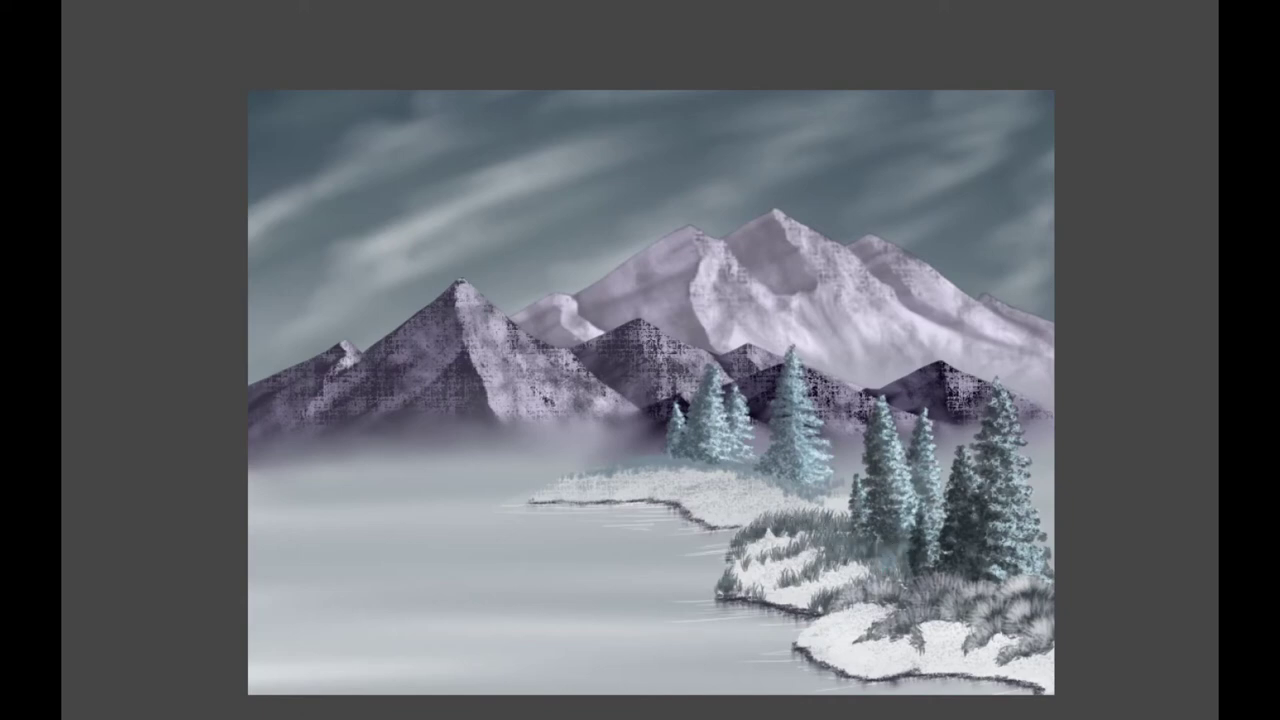
pyautogui.moveTo(875, 542)
pyautogui.mouseDown()
pyautogui.moveTo(895, 556)
pyautogui.moveTo(884, 572)
pyautogui.moveTo(828, 562)
pyautogui.moveTo(731, 580)
pyautogui.mouseUp()
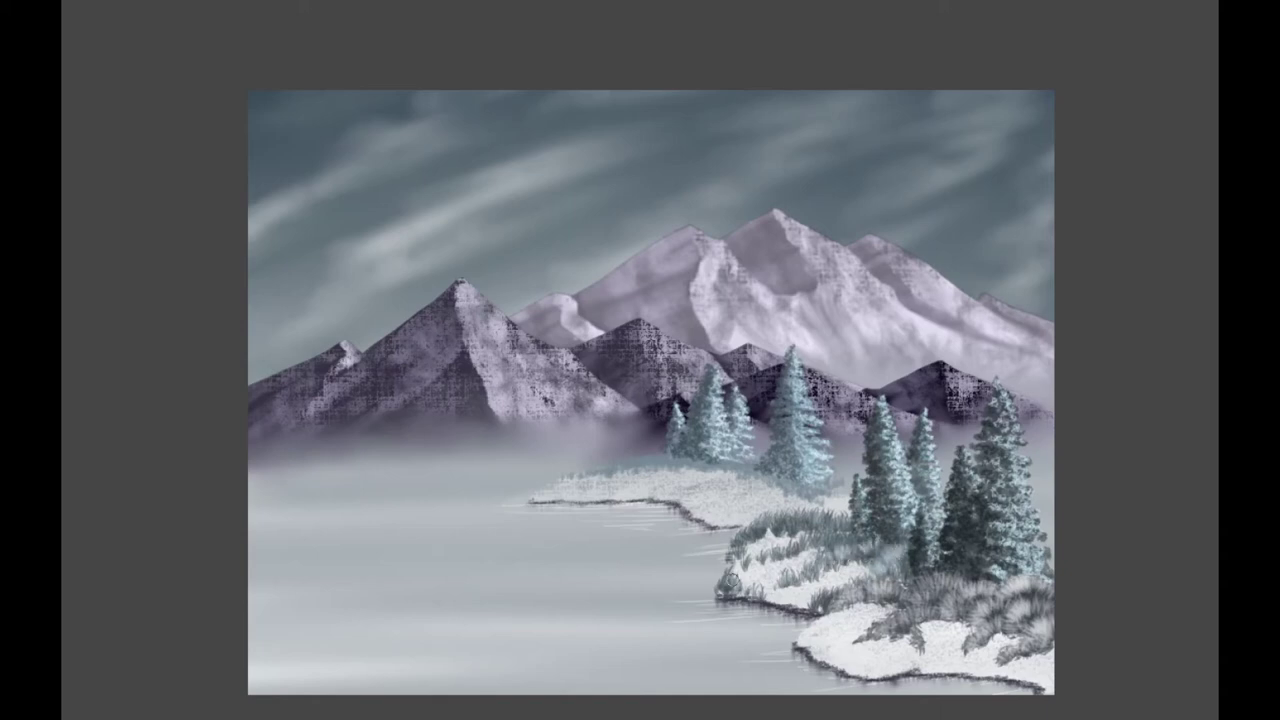
# Step: Cover the far snowbank with pale blue-green frosted grass, from the middle evergreens out to the tip of the point
pyautogui.moveTo(872, 530)
pyautogui.mouseDown()
pyautogui.moveTo(794, 486)
pyautogui.moveTo(773, 500)
pyautogui.moveTo(765, 472)
pyautogui.moveTo(744, 481)
pyautogui.moveTo(724, 457)
pyautogui.moveTo(610, 467)
pyautogui.moveTo(639, 459)
pyautogui.moveTo(556, 478)
pyautogui.mouseUp()
pyautogui.moveTo(732, 480); pyautogui.dragTo(680, 496)
pyautogui.moveTo(566, 478); pyautogui.dragTo(540, 490)
pyautogui.moveTo(700, 472); pyautogui.dragTo(620, 486)
pyautogui.moveTo(760, 480)
pyautogui.mouseDown()
pyautogui.moveTo(739, 519)
pyautogui.moveTo(808, 521)
pyautogui.moveTo(757, 514)
pyautogui.moveTo(825, 492)
pyautogui.moveTo(786, 484)
pyautogui.moveTo(801, 500)
pyautogui.moveTo(764, 473)
pyautogui.moveTo(705, 487)
pyautogui.moveTo(736, 476)
pyautogui.moveTo(711, 461)
pyautogui.moveTo(632, 490)
pyautogui.moveTo(648, 455)
pyautogui.moveTo(560, 478)
pyautogui.mouseUp()
pyautogui.moveTo(812, 484)
pyautogui.mouseDown()
pyautogui.moveTo(756, 507)
pyautogui.moveTo(756, 471)
pyautogui.moveTo(704, 493)
pyautogui.moveTo(695, 459)
pyautogui.moveTo(638, 483)
pyautogui.moveTo(640, 452)
pyautogui.moveTo(547, 496)
pyautogui.mouseUp()
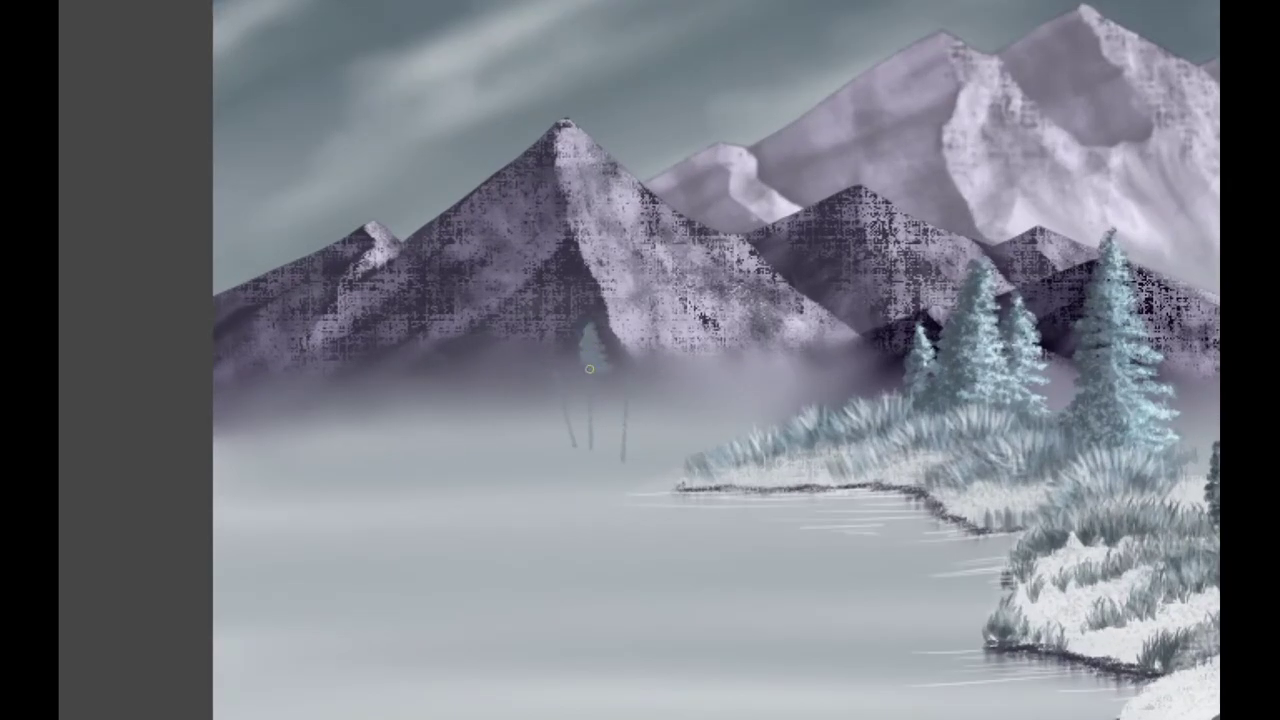
# Step: Paint three small misty blue-grey evergreens below the main dark peak and darken the textured purple-grey bank beneath them
pyautogui.moveTo(611, 401)
pyautogui.mouseDown()
pyautogui.moveTo(577, 416)
pyautogui.moveTo(602, 425)
pyautogui.moveTo(592, 458)
pyautogui.mouseUp()
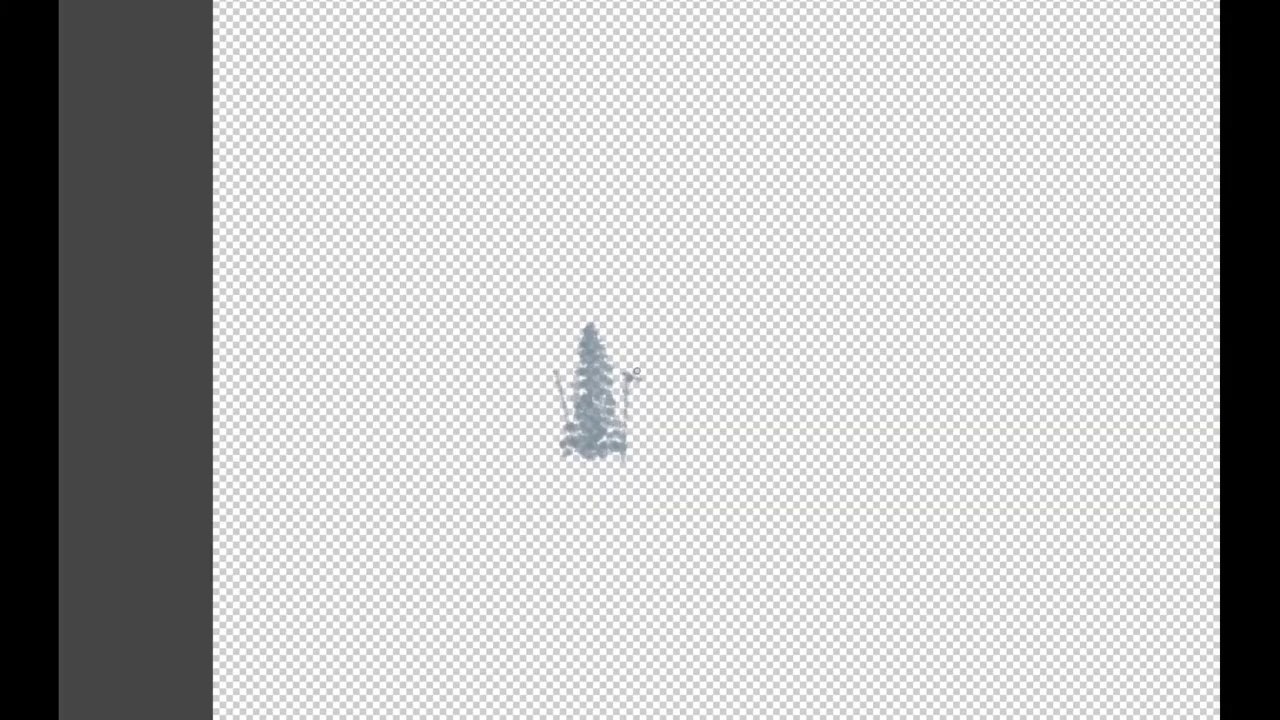
pyautogui.moveTo(639, 391)
pyautogui.mouseDown()
pyautogui.moveTo(634, 442)
pyautogui.moveTo(614, 455)
pyautogui.moveTo(650, 459)
pyautogui.mouseUp()
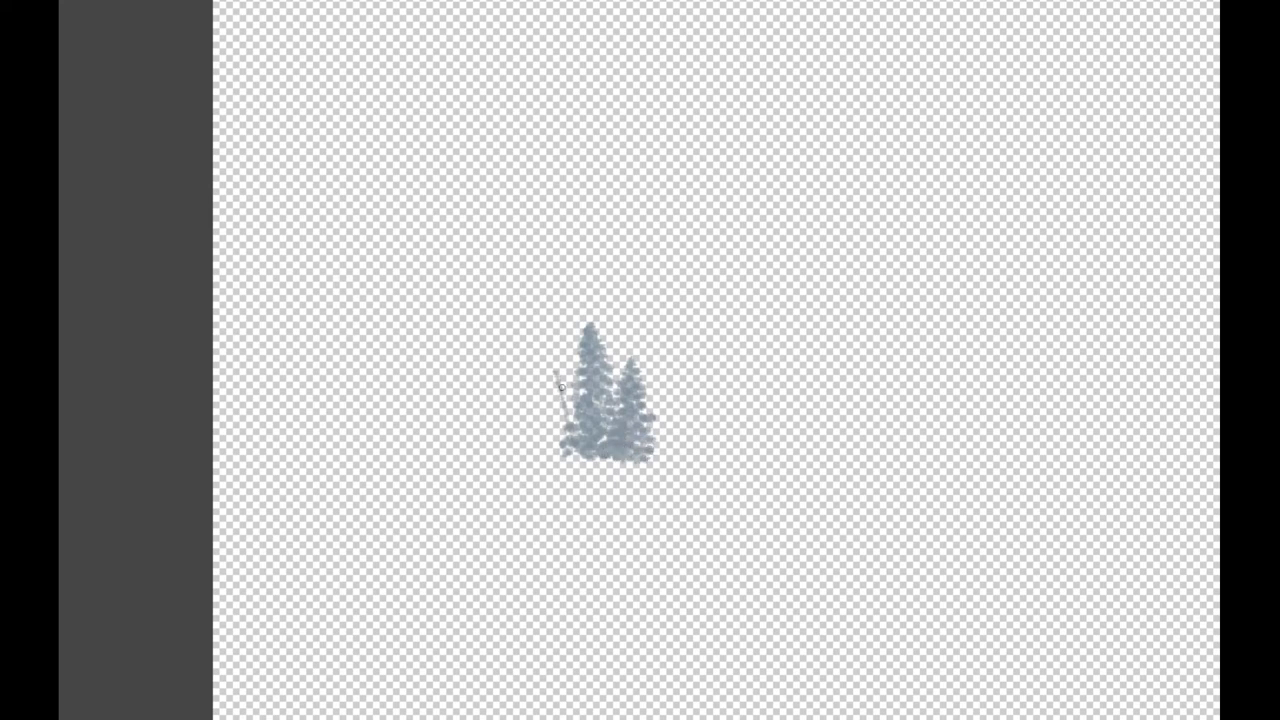
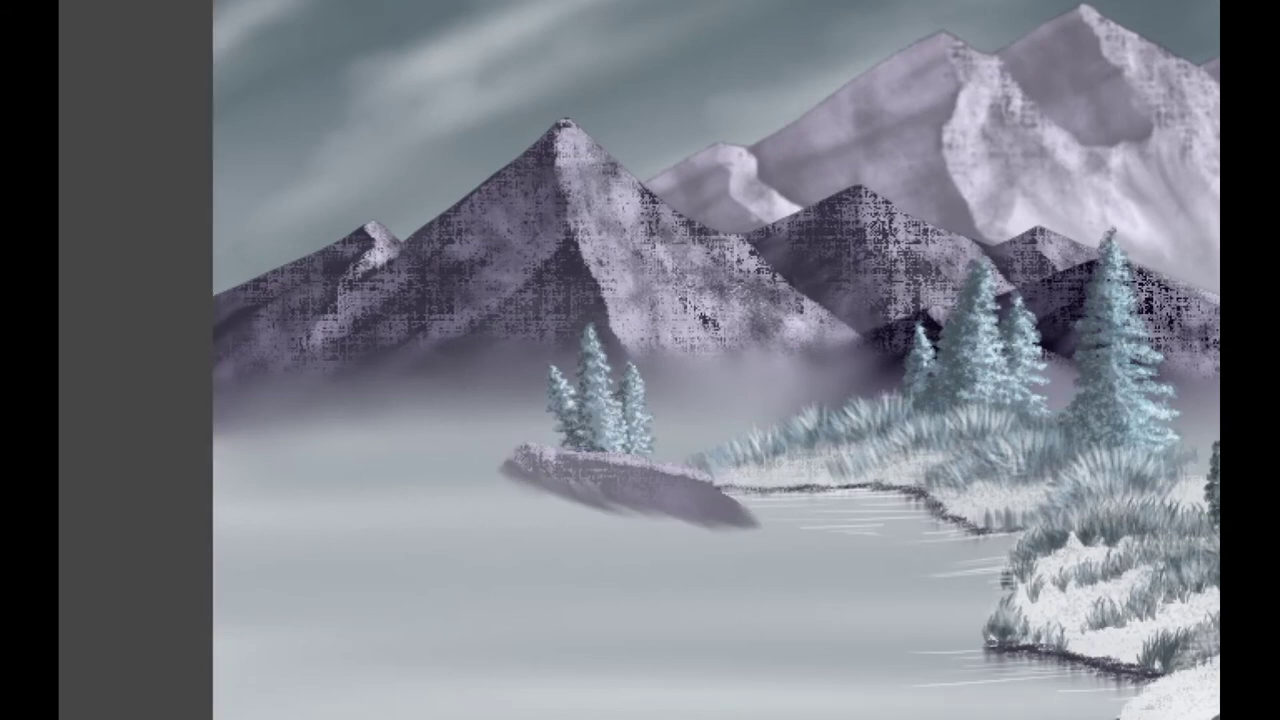
pyautogui.moveTo(702, 487)
pyautogui.mouseDown()
pyautogui.moveTo(747, 493)
pyautogui.moveTo(710, 482)
pyautogui.moveTo(711, 514)
pyautogui.moveTo(753, 516)
pyautogui.moveTo(673, 537)
pyautogui.moveTo(719, 500)
pyautogui.moveTo(704, 519)
pyautogui.moveTo(688, 507)
pyautogui.moveTo(688, 480)
pyautogui.moveTo(672, 503)
pyautogui.moveTo(643, 513)
pyautogui.mouseUp()
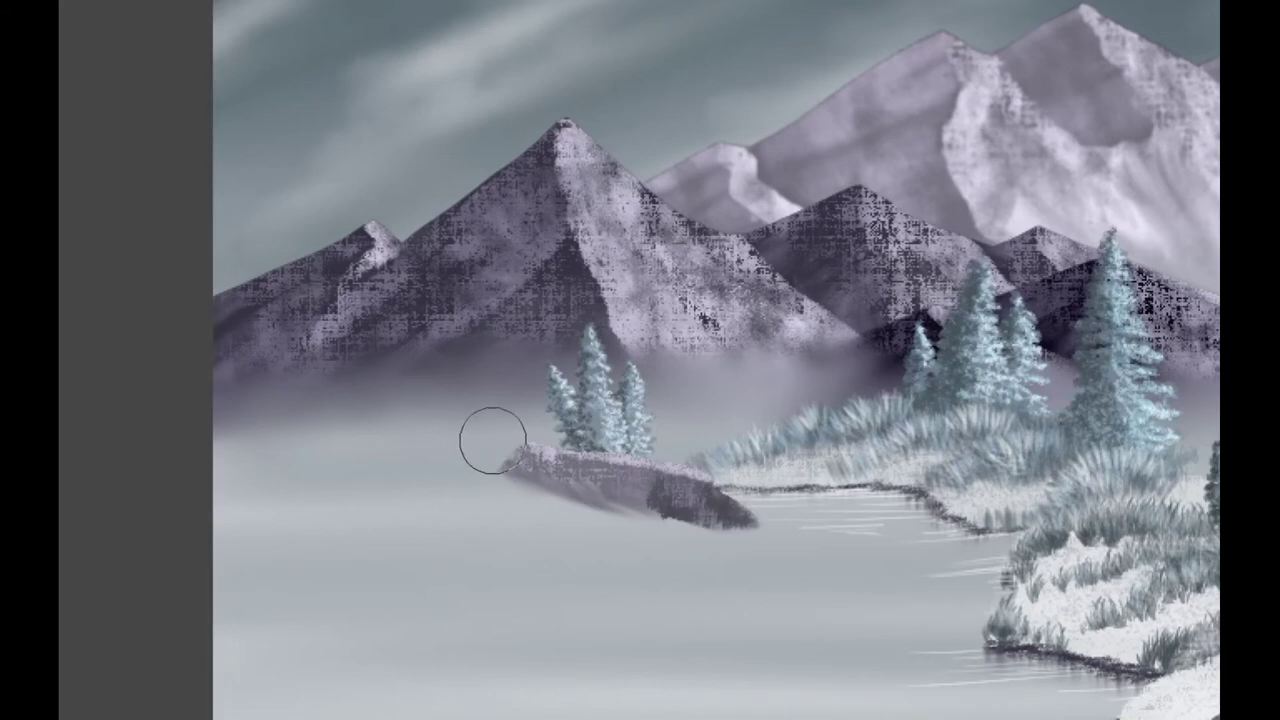
# Step: Paint a textured pale lavender snow slope across the left shore, edged with a textured purple bank and faint vertical reflections
pyautogui.moveTo(478, 428)
pyautogui.mouseDown()
pyautogui.moveTo(692, 605)
pyautogui.moveTo(585, 500)
pyautogui.moveTo(466, 445)
pyautogui.moveTo(601, 538)
pyautogui.moveTo(426, 437)
pyautogui.moveTo(676, 617)
pyautogui.moveTo(556, 514)
pyautogui.moveTo(493, 508)
pyautogui.moveTo(546, 569)
pyautogui.moveTo(592, 547)
pyautogui.moveTo(652, 546)
pyautogui.moveTo(623, 566)
pyautogui.mouseUp()
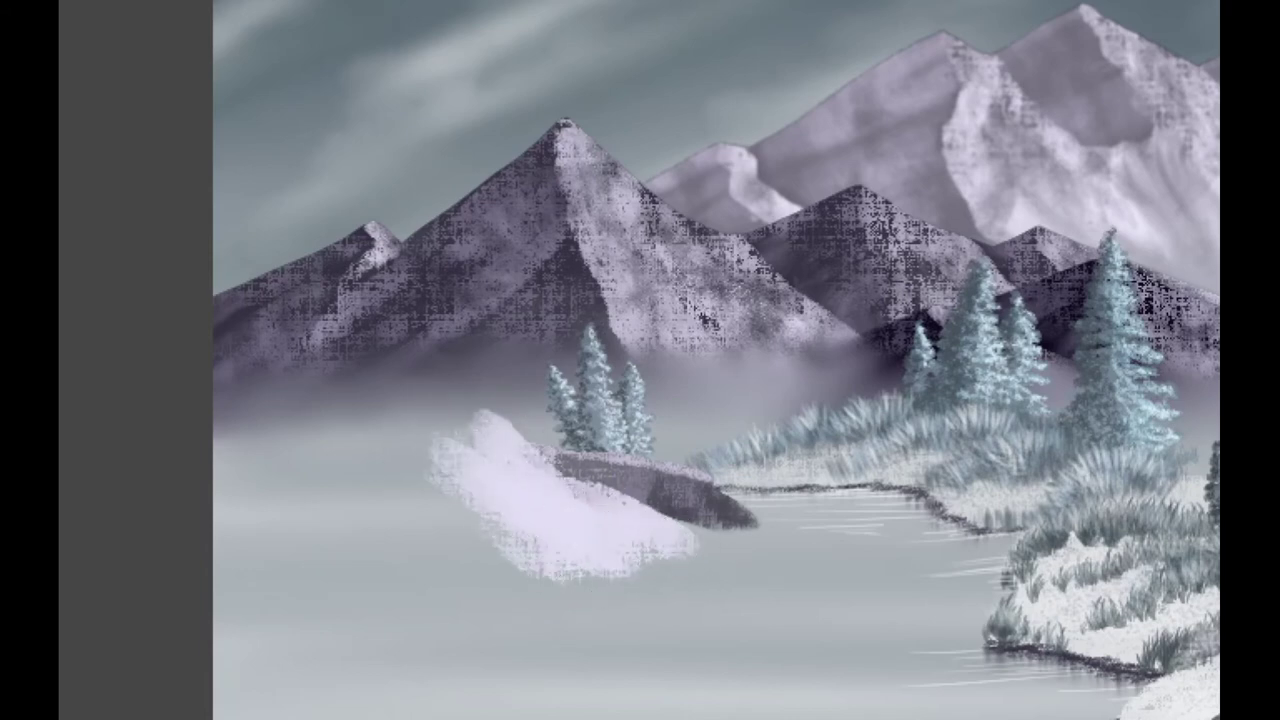
pyautogui.moveTo(503, 527)
pyautogui.mouseDown()
pyautogui.moveTo(432, 499)
pyautogui.moveTo(510, 587)
pyautogui.moveTo(287, 471)
pyautogui.moveTo(379, 562)
pyautogui.moveTo(306, 503)
pyautogui.moveTo(367, 632)
pyautogui.moveTo(298, 628)
pyautogui.moveTo(243, 666)
pyautogui.mouseUp()
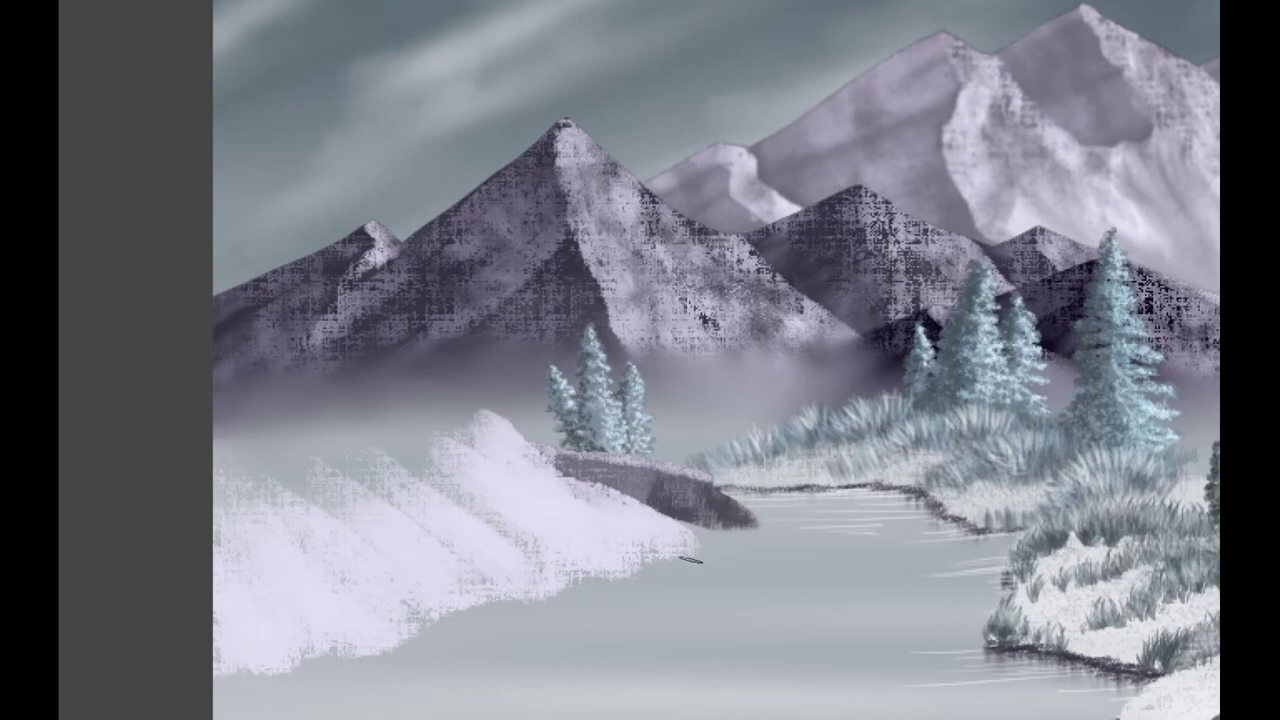
pyautogui.moveTo(706, 546)
pyautogui.mouseDown()
pyautogui.moveTo(491, 623)
pyautogui.moveTo(405, 664)
pyautogui.moveTo(212, 686)
pyautogui.mouseUp()
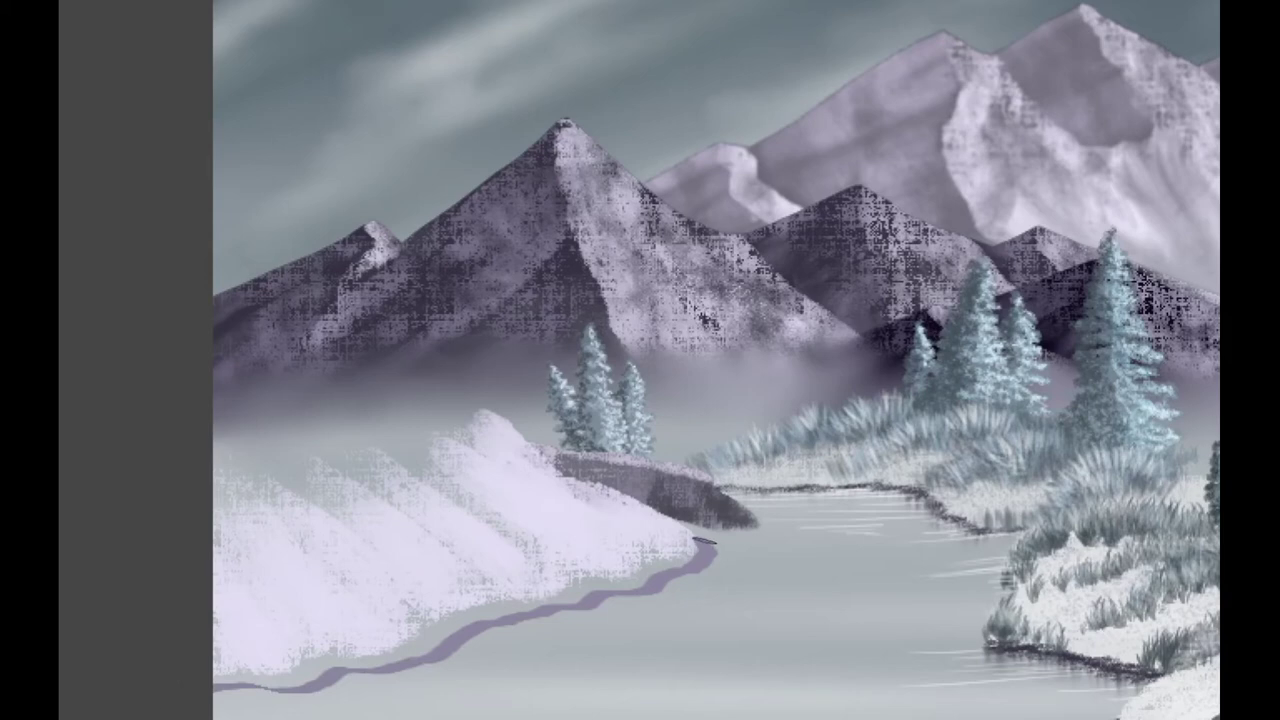
pyautogui.moveTo(700, 548)
pyautogui.mouseDown()
pyautogui.moveTo(222, 686)
pyautogui.moveTo(585, 600)
pyautogui.moveTo(699, 543)
pyautogui.mouseUp()
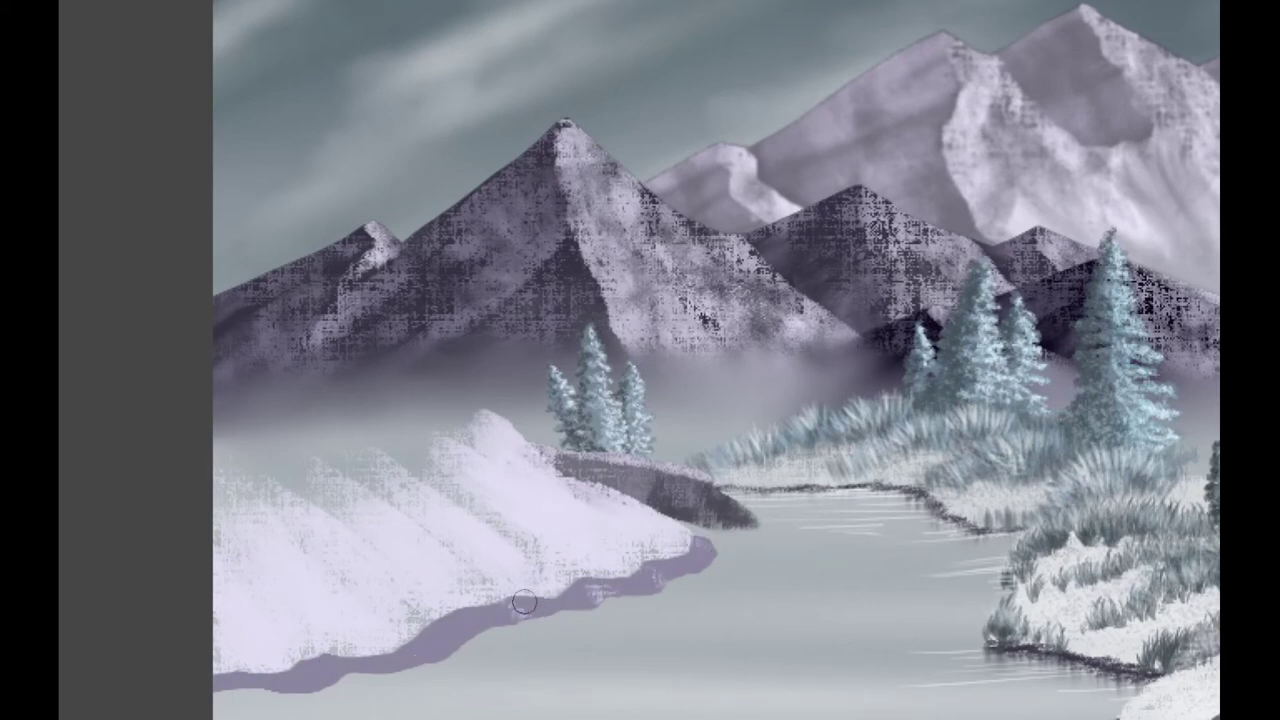
pyautogui.moveTo(429, 662)
pyautogui.mouseDown()
pyautogui.moveTo(415, 631)
pyautogui.moveTo(480, 630)
pyautogui.moveTo(319, 672)
pyautogui.moveTo(404, 714)
pyautogui.moveTo(236, 681)
pyautogui.mouseUp()
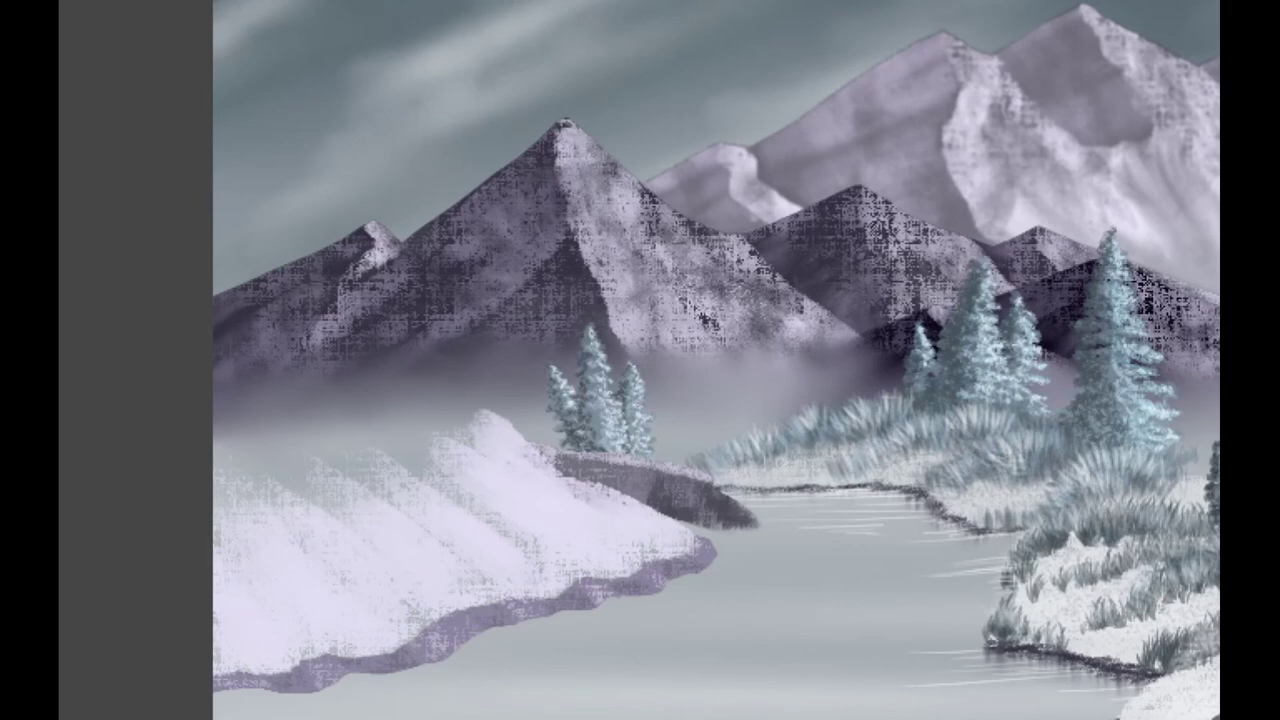
pyautogui.moveTo(724, 563)
pyautogui.mouseDown()
pyautogui.moveTo(689, 570)
pyautogui.moveTo(669, 583)
pyautogui.moveTo(670, 650)
pyautogui.moveTo(634, 595)
pyautogui.moveTo(610, 597)
pyautogui.moveTo(594, 658)
pyautogui.moveTo(538, 603)
pyautogui.moveTo(571, 607)
pyautogui.moveTo(525, 652)
pyautogui.moveTo(498, 618)
pyautogui.moveTo(489, 662)
pyautogui.moveTo(449, 670)
pyautogui.moveTo(440, 689)
pyautogui.moveTo(393, 658)
pyautogui.moveTo(374, 691)
pyautogui.moveTo(212, 688)
pyautogui.mouseUp()
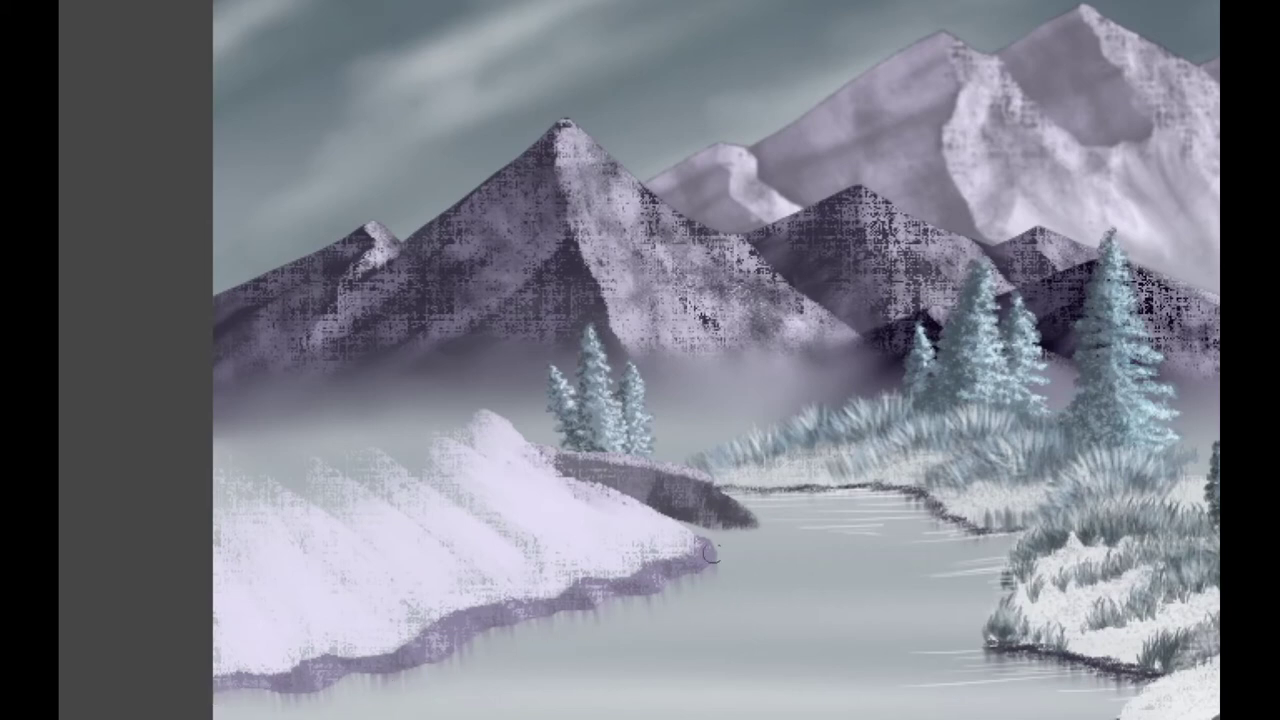
# Step: Block in a solid dark purple hill in the canvas's lower-left corner and a textured white snow strip below the purple bank
pyautogui.moveTo(933, 582); pyautogui.dragTo(1044, 470)
pyautogui.moveTo(323, 480)
pyautogui.mouseDown()
pyautogui.moveTo(414, 508)
pyautogui.moveTo(543, 663)
pyautogui.moveTo(650, 690)
pyautogui.moveTo(325, 520)
pyautogui.moveTo(385, 505)
pyautogui.moveTo(395, 560)
pyautogui.moveTo(480, 620)
pyautogui.moveTo(312, 651)
pyautogui.moveTo(478, 633)
pyautogui.moveTo(411, 690)
pyautogui.moveTo(600, 660)
pyautogui.moveTo(514, 690)
pyautogui.moveTo(650, 690)
pyautogui.moveTo(560, 660)
pyautogui.moveTo(620, 695)
pyautogui.mouseUp()
pyautogui.moveTo(871, 449)
pyautogui.mouseDown()
pyautogui.moveTo(829, 436)
pyautogui.moveTo(843, 449)
pyautogui.moveTo(771, 484)
pyautogui.moveTo(465, 575)
pyautogui.moveTo(575, 560)
pyautogui.moveTo(545, 629)
pyautogui.moveTo(571, 558)
pyautogui.moveTo(593, 546)
pyautogui.moveTo(488, 578)
pyautogui.moveTo(548, 640)
pyautogui.moveTo(551, 578)
pyautogui.moveTo(657, 507)
pyautogui.moveTo(599, 551)
pyautogui.moveTo(797, 478)
pyautogui.moveTo(930, 459)
pyautogui.moveTo(844, 434)
pyautogui.moveTo(856, 458)
pyautogui.moveTo(884, 461)
pyautogui.moveTo(619, 541)
pyautogui.moveTo(590, 637)
pyautogui.mouseUp()
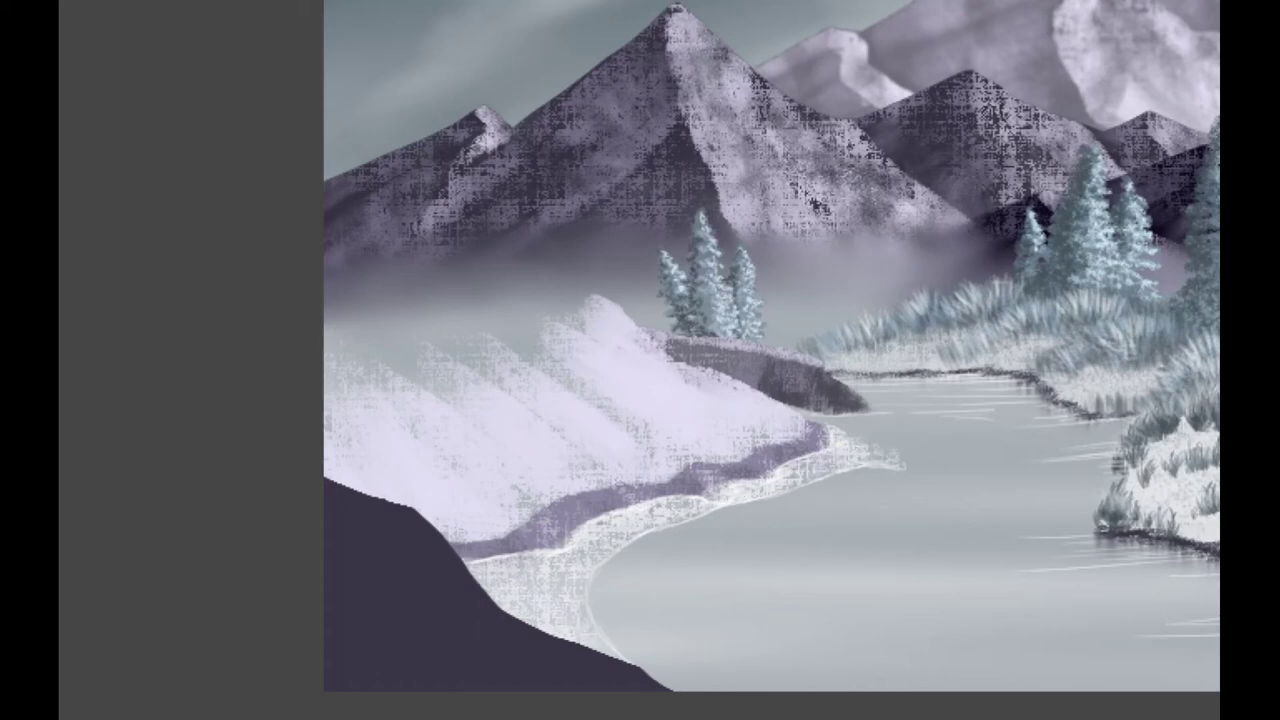
# Step: Retouch the snow strip below the purple bank and paint textured white snow over the dark hill in the canvas's lower-left corner
pyautogui.moveTo(570, 542); pyautogui.dragTo(826, 436)
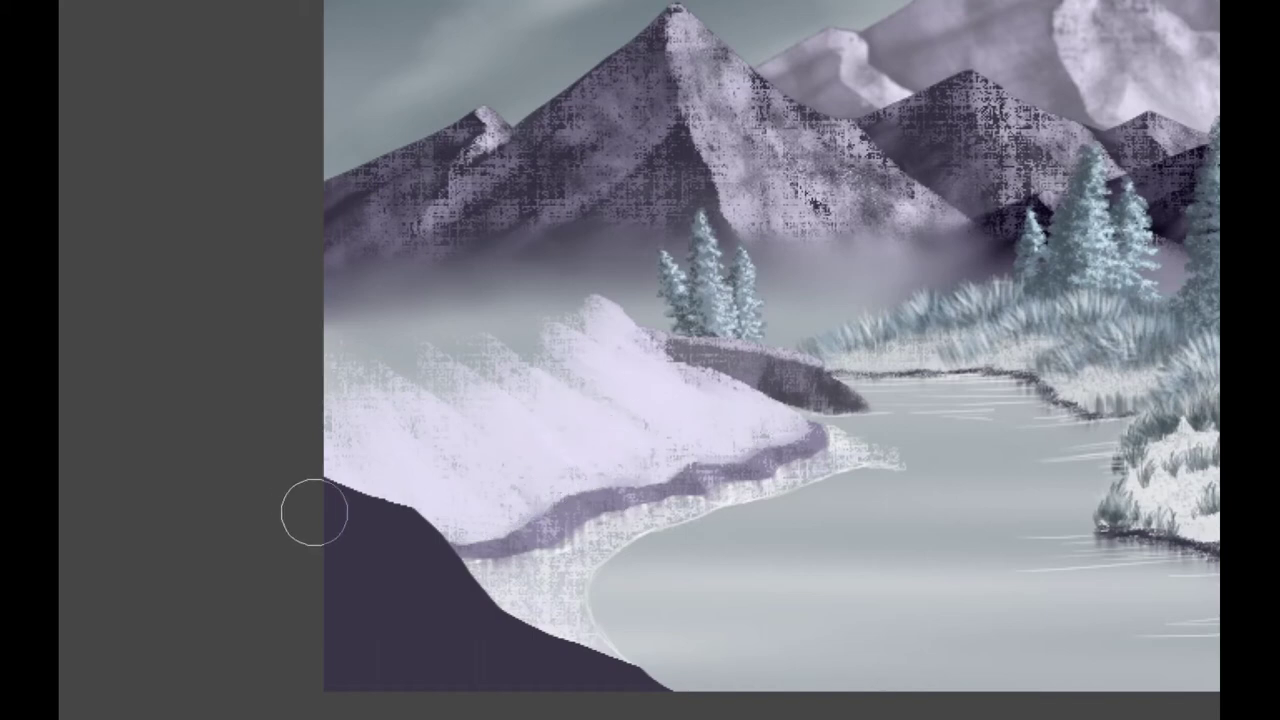
pyautogui.moveTo(323, 491)
pyautogui.mouseDown()
pyautogui.moveTo(343, 524)
pyautogui.moveTo(520, 650)
pyautogui.moveTo(309, 580)
pyautogui.moveTo(566, 671)
pyautogui.mouseUp()
pyautogui.moveTo(542, 622)
pyautogui.mouseDown()
pyautogui.moveTo(663, 699)
pyautogui.moveTo(562, 637)
pyautogui.moveTo(503, 621)
pyautogui.moveTo(561, 686)
pyautogui.moveTo(506, 624)
pyautogui.moveTo(479, 655)
pyautogui.moveTo(535, 630)
pyautogui.mouseUp()
pyautogui.hotkey('ctrl', 'z')
pyautogui.hotkey('ctrl', 'z')
pyautogui.scroll(-3, 594, 691)
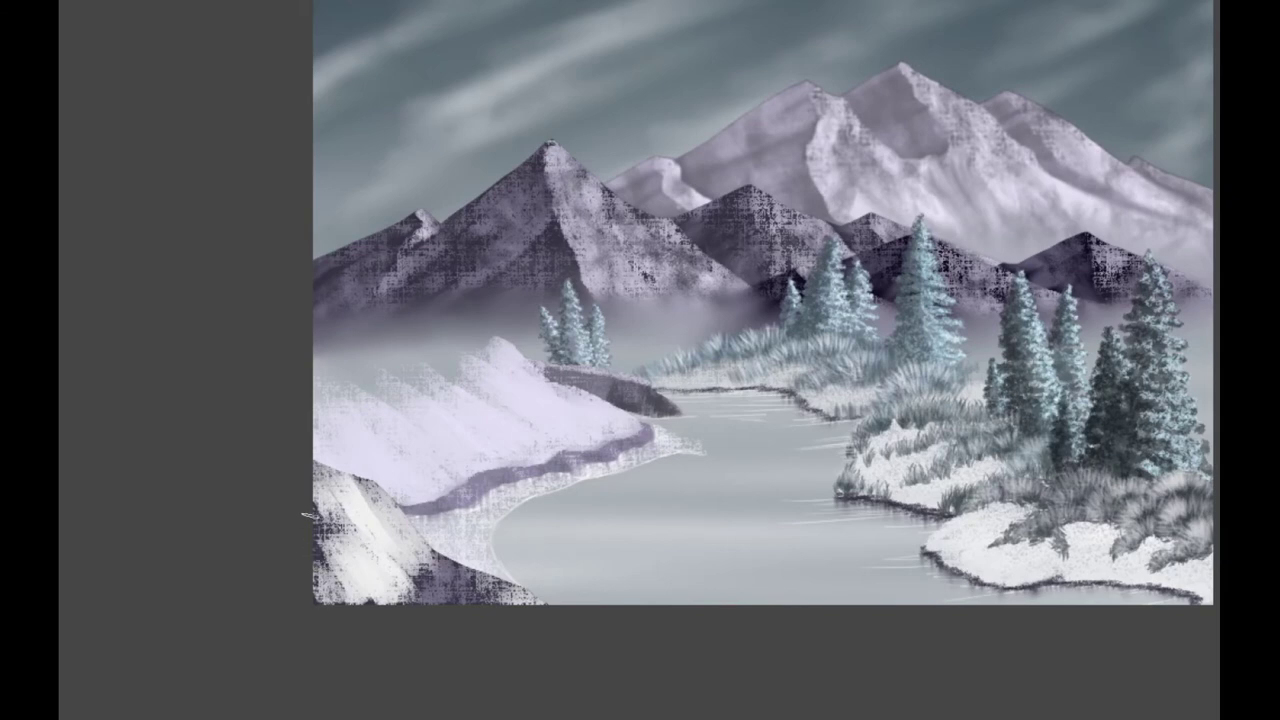
# Step: Paint a purple bank across the corner hill with its lower edge faded into the snow, and cover the crest above it with white snow
pyautogui.moveTo(330, 516); pyautogui.dragTo(395, 505)
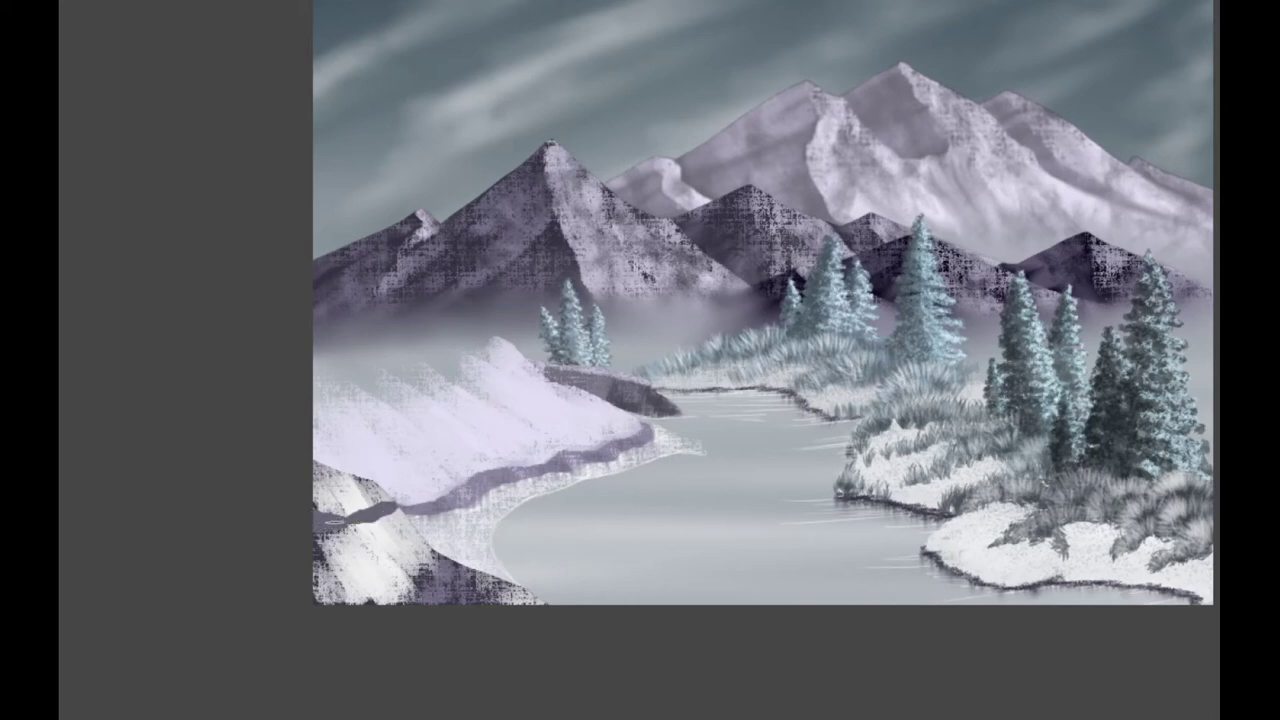
pyautogui.moveTo(320, 550); pyautogui.dragTo(381, 520)
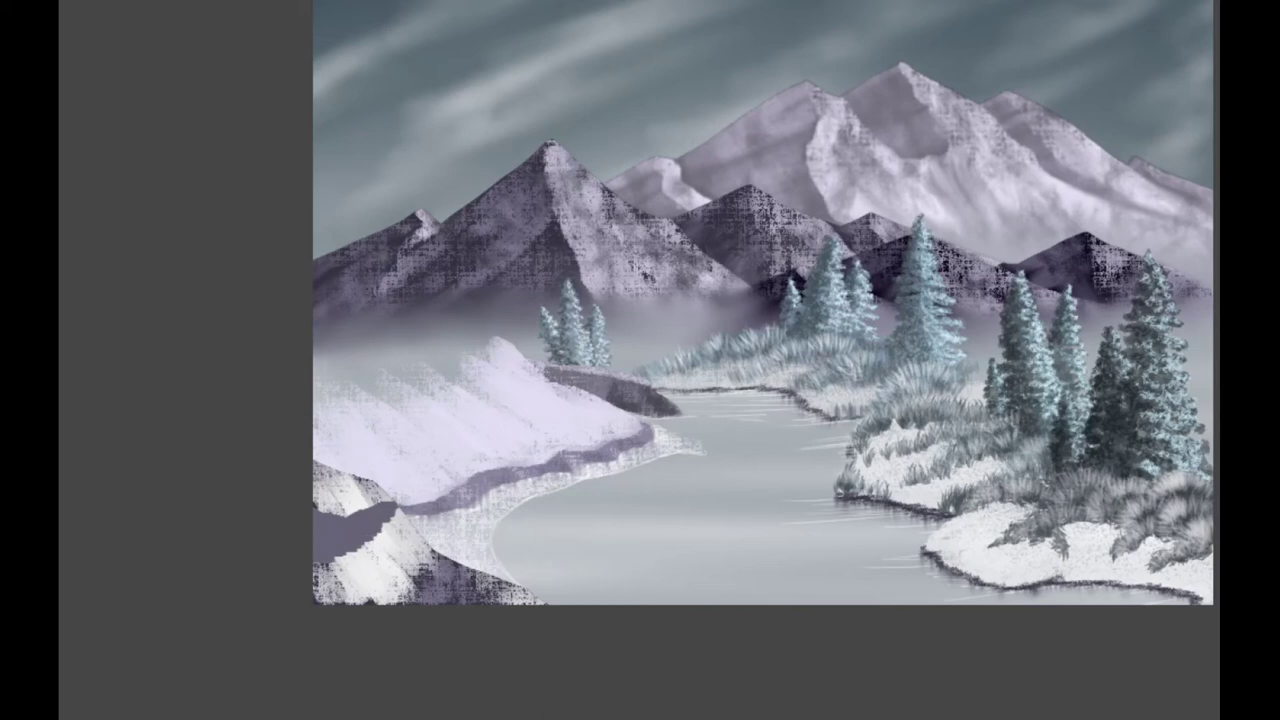
pyautogui.moveTo(338, 490)
pyautogui.mouseDown()
pyautogui.moveTo(300, 491)
pyautogui.moveTo(303, 474)
pyautogui.moveTo(371, 491)
pyautogui.moveTo(322, 502)
pyautogui.mouseUp()
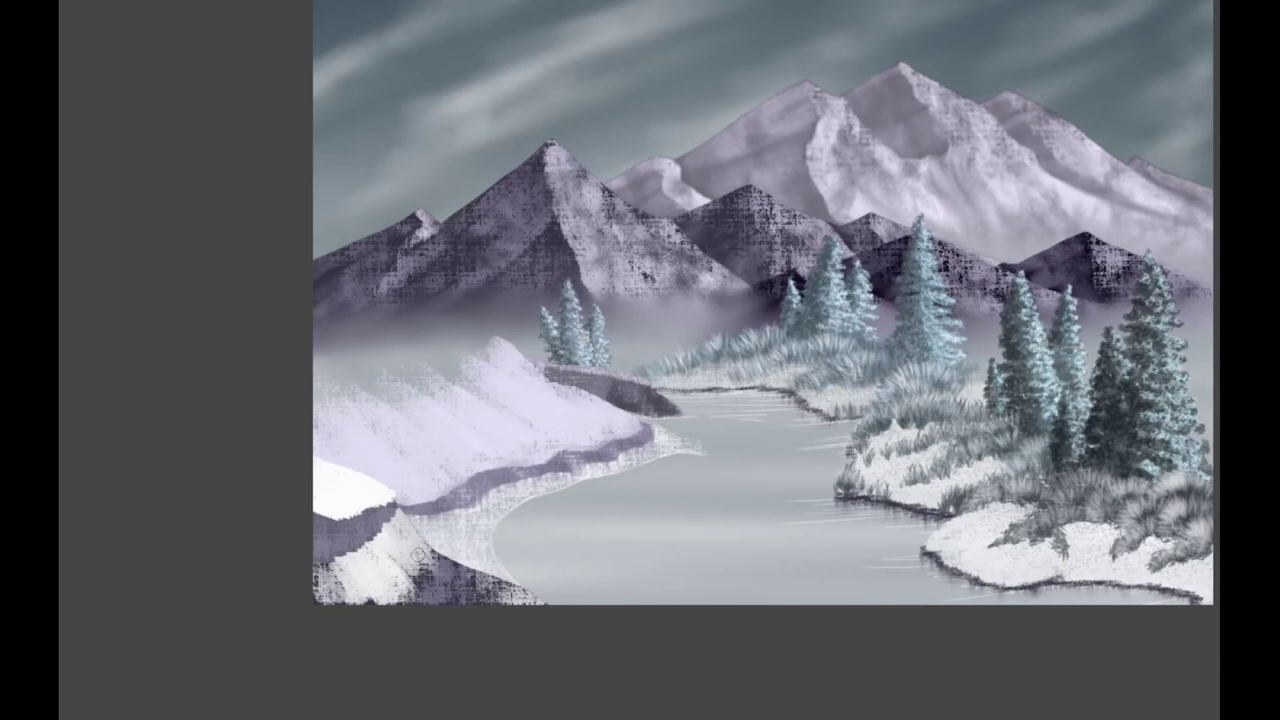
pyautogui.moveTo(389, 521); pyautogui.dragTo(319, 564)
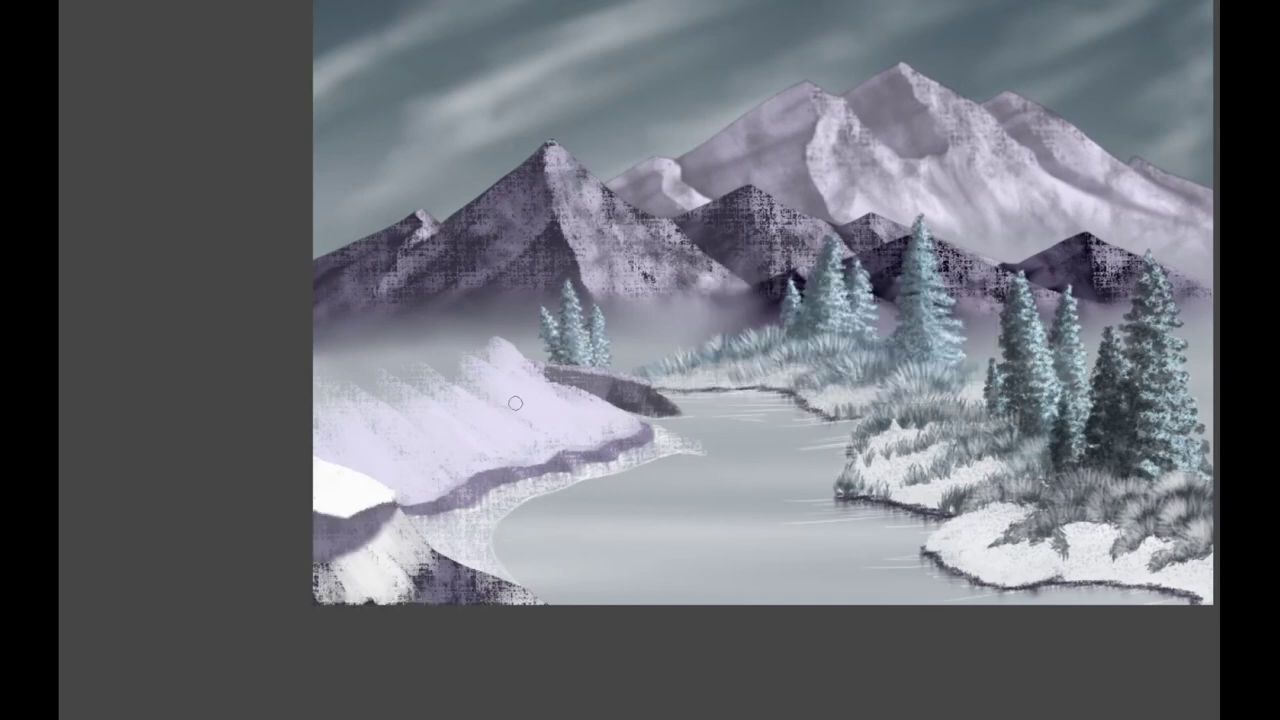
# Step: Cover the corner hill's crest and lower mound with mottled white snow and clear the paint spilling past the hill's outline
pyautogui.moveTo(331, 507)
pyautogui.mouseDown()
pyautogui.moveTo(300, 481)
pyautogui.moveTo(390, 503)
pyautogui.moveTo(347, 469)
pyautogui.moveTo(387, 520)
pyautogui.moveTo(332, 466)
pyautogui.mouseUp()
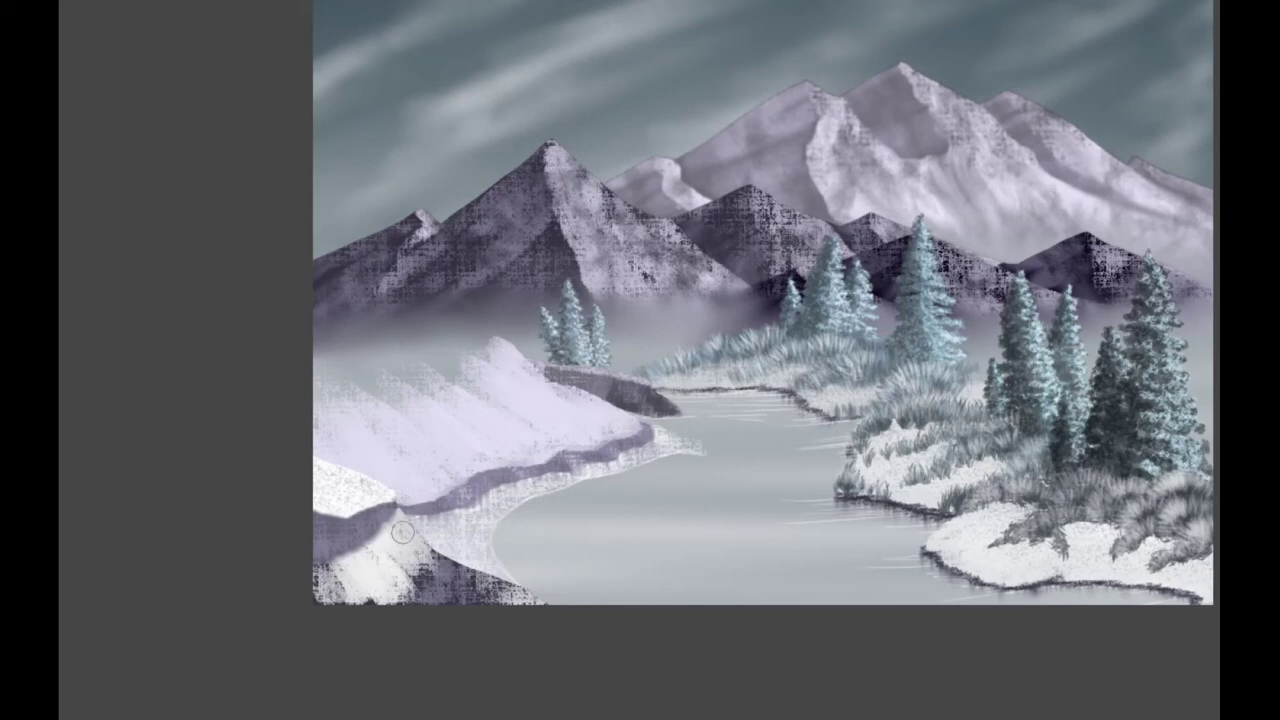
pyautogui.moveTo(415, 545)
pyautogui.mouseDown()
pyautogui.moveTo(455, 615)
pyautogui.moveTo(368, 549)
pyautogui.moveTo(352, 586)
pyautogui.moveTo(310, 556)
pyautogui.moveTo(433, 558)
pyautogui.moveTo(533, 610)
pyautogui.moveTo(439, 556)
pyautogui.moveTo(565, 621)
pyautogui.moveTo(504, 586)
pyautogui.moveTo(463, 602)
pyautogui.moveTo(329, 584)
pyautogui.moveTo(322, 555)
pyautogui.moveTo(343, 570)
pyautogui.moveTo(345, 555)
pyautogui.moveTo(379, 547)
pyautogui.moveTo(397, 511)
pyautogui.moveTo(375, 494)
pyautogui.moveTo(382, 509)
pyautogui.moveTo(330, 499)
pyautogui.moveTo(338, 479)
pyautogui.moveTo(360, 489)
pyautogui.moveTo(323, 483)
pyautogui.mouseUp()
pyautogui.moveTo(360, 575)
pyautogui.mouseDown()
pyautogui.moveTo(492, 585)
pyautogui.moveTo(370, 550)
pyautogui.moveTo(466, 577)
pyautogui.moveTo(342, 602)
pyautogui.moveTo(393, 525)
pyautogui.mouseUp()
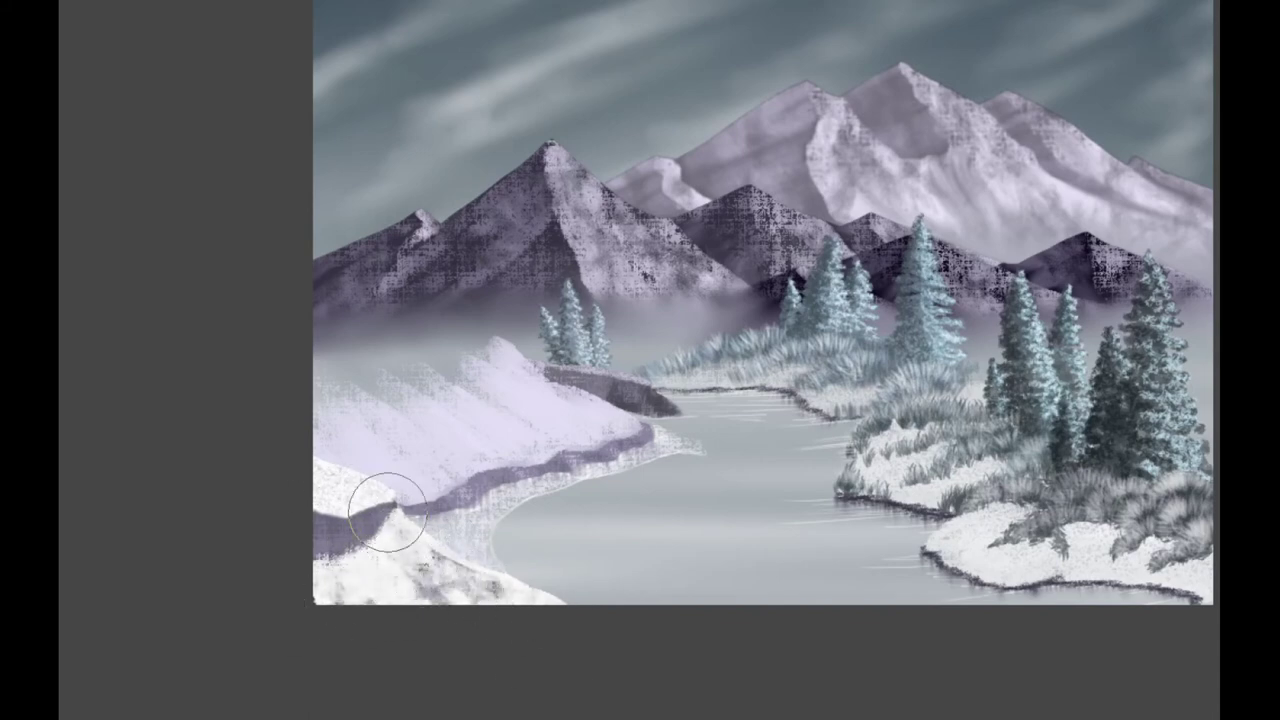
pyautogui.hotkey('ctrl', 'shift', 'd')
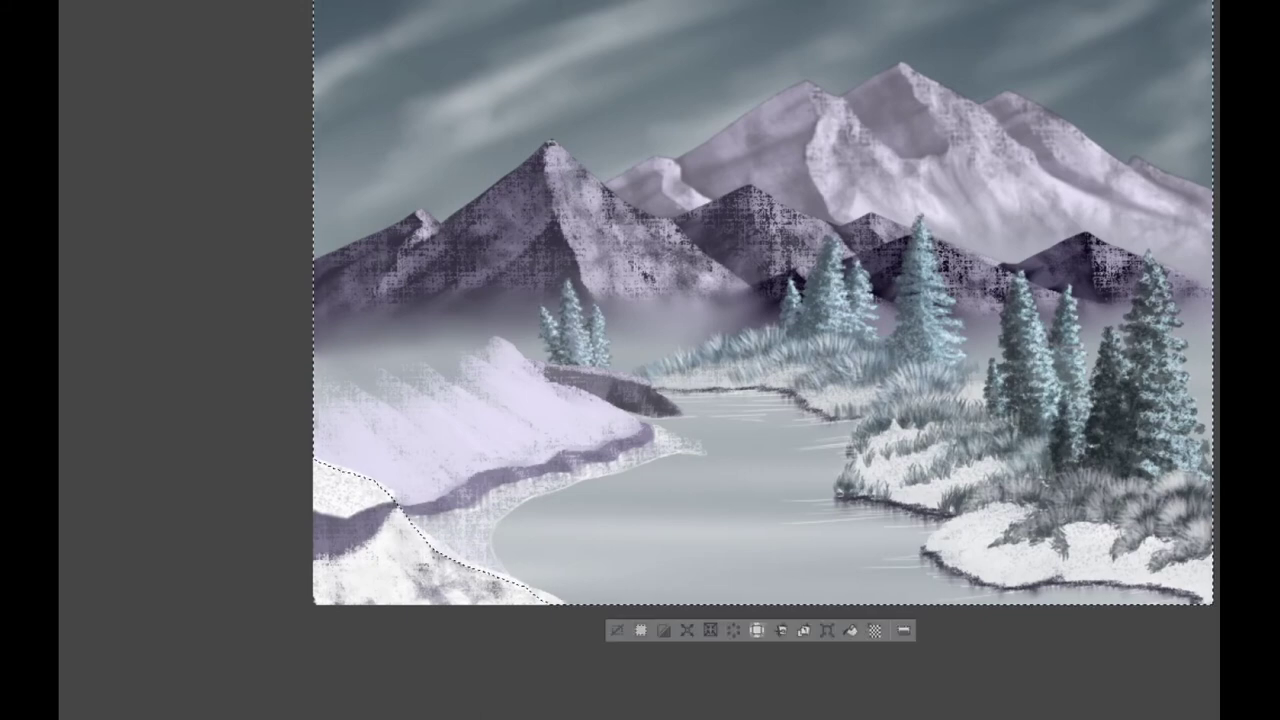
pyautogui.hotkey('ctrl', 'shift', 'a')
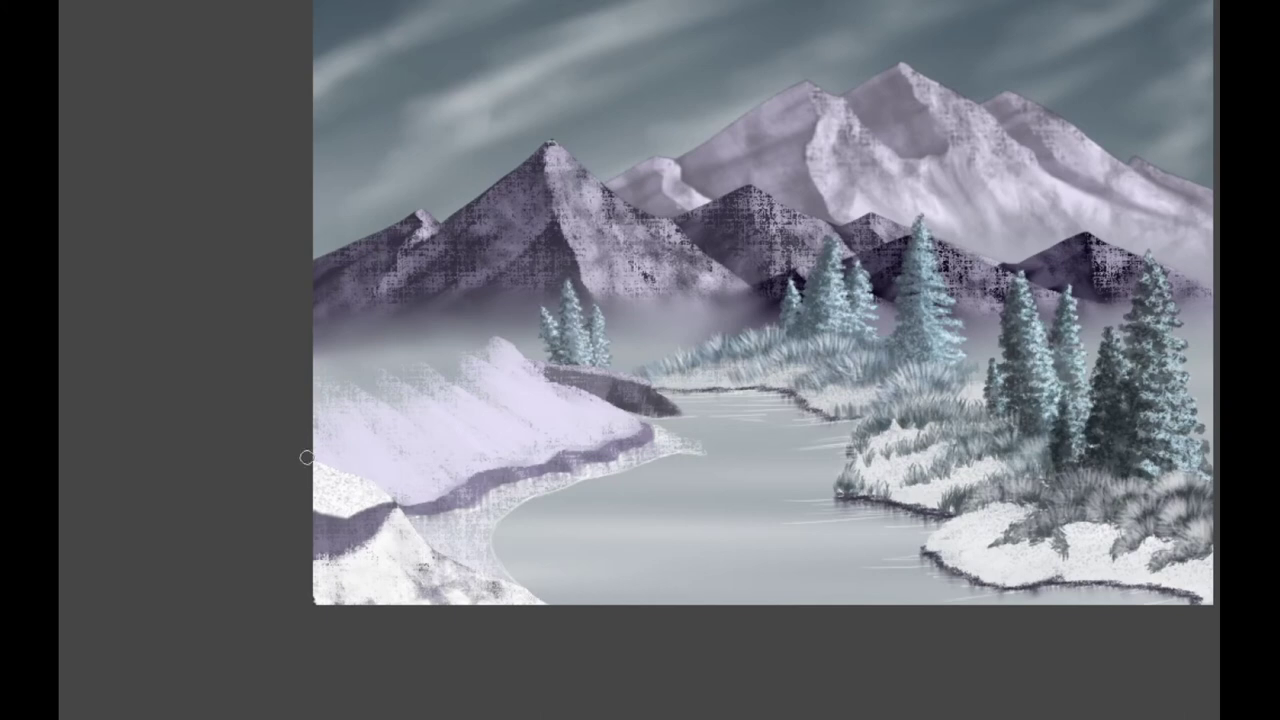
# Step: Paint three grey-green evergreens with thin trunks along the top of the lavender snow slope, the tallest in the middle
pyautogui.moveTo(457, 331); pyautogui.dragTo(460, 386)
pyautogui.moveTo(508, 325); pyautogui.dragTo(510, 375)
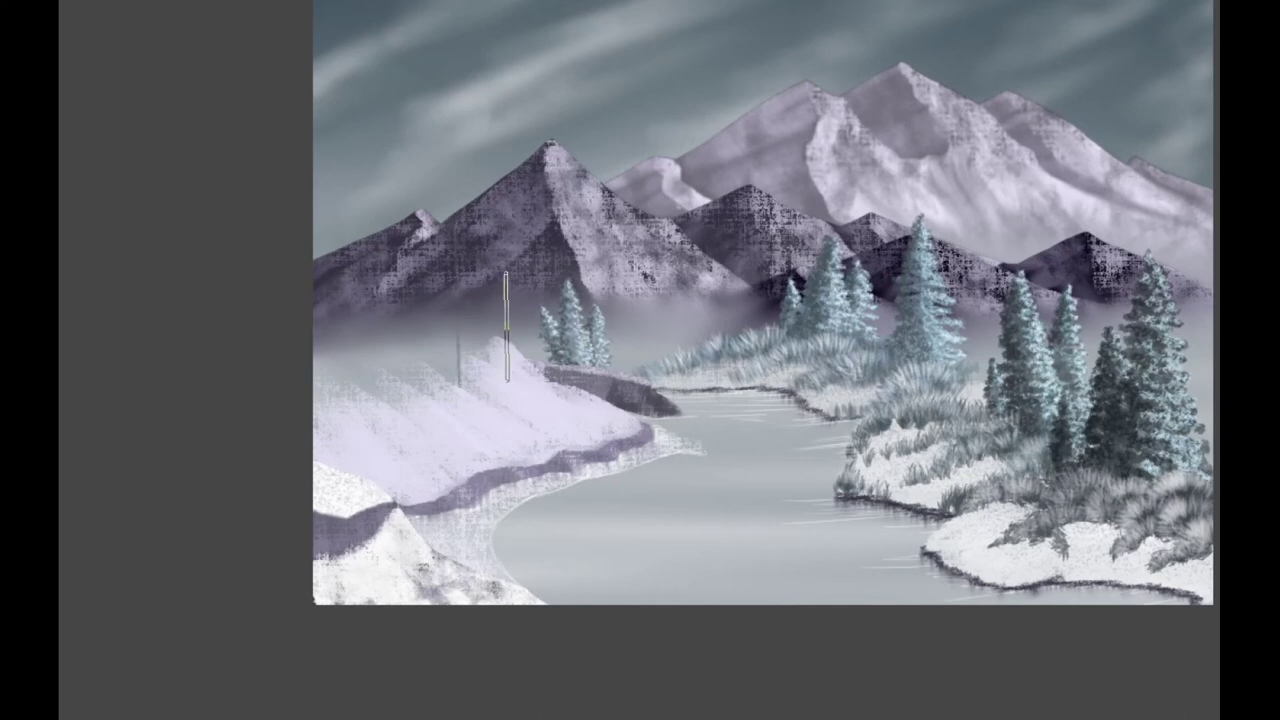
pyautogui.moveTo(396, 345); pyautogui.dragTo(407, 415)
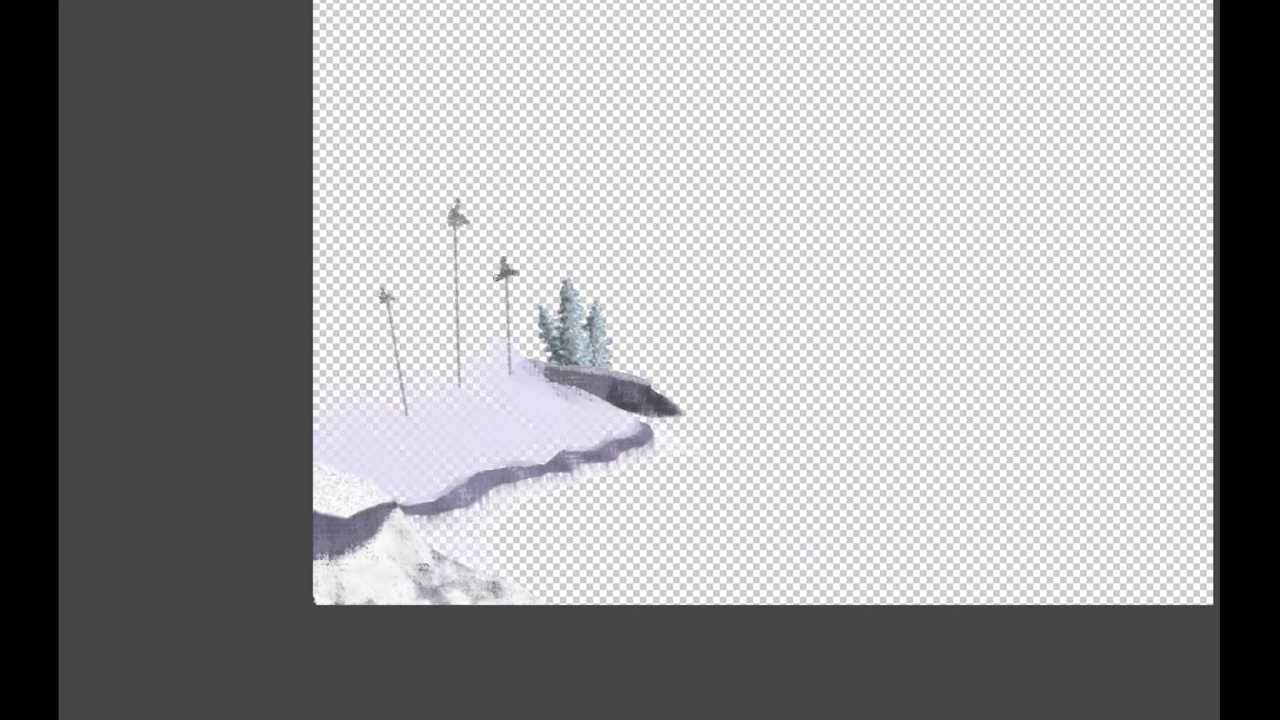
pyautogui.moveTo(508, 284)
pyautogui.mouseDown()
pyautogui.moveTo(510, 328)
pyautogui.moveTo(494, 342)
pyautogui.mouseUp()
pyautogui.moveTo(505, 356)
pyautogui.mouseDown()
pyautogui.moveTo(490, 366)
pyautogui.moveTo(528, 374)
pyautogui.mouseUp()
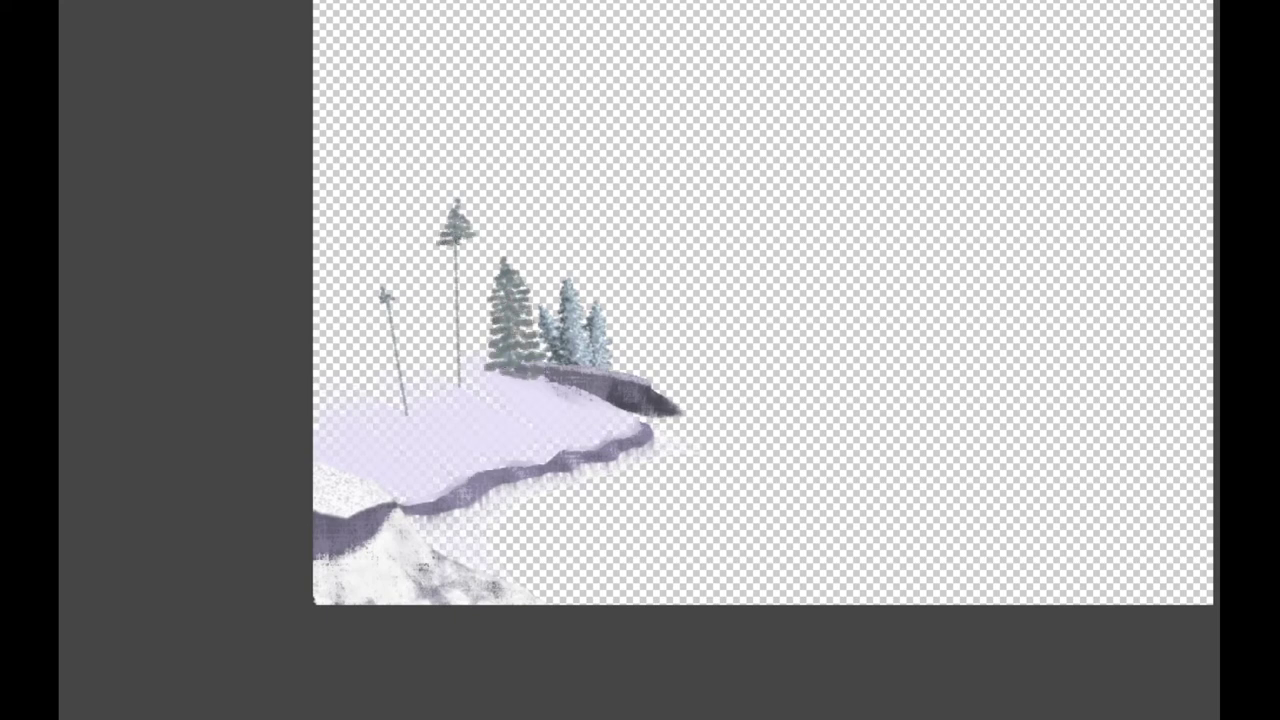
pyautogui.moveTo(474, 252)
pyautogui.mouseDown()
pyautogui.moveTo(449, 273)
pyautogui.moveTo(467, 286)
pyautogui.moveTo(444, 294)
pyautogui.moveTo(480, 298)
pyautogui.moveTo(444, 321)
pyautogui.moveTo(528, 330)
pyautogui.moveTo(449, 336)
pyautogui.moveTo(473, 357)
pyautogui.moveTo(419, 377)
pyautogui.moveTo(472, 392)
pyautogui.mouseUp()
pyautogui.moveTo(400, 322)
pyautogui.mouseDown()
pyautogui.moveTo(419, 363)
pyautogui.moveTo(378, 390)
pyautogui.moveTo(400, 418)
pyautogui.mouseUp()
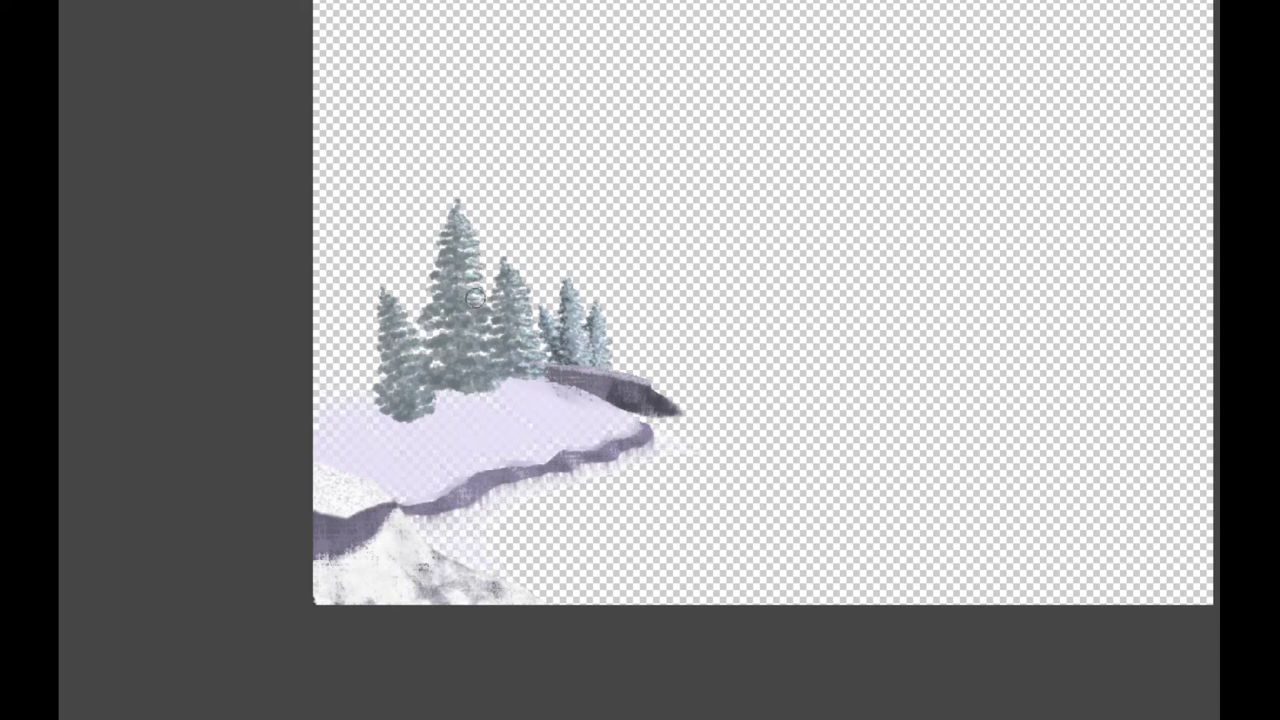
# Step: Add pale blue-green frost highlights and darker shading to the branches of the three new evergreens
pyautogui.moveTo(483, 315); pyautogui.dragTo(498, 373)
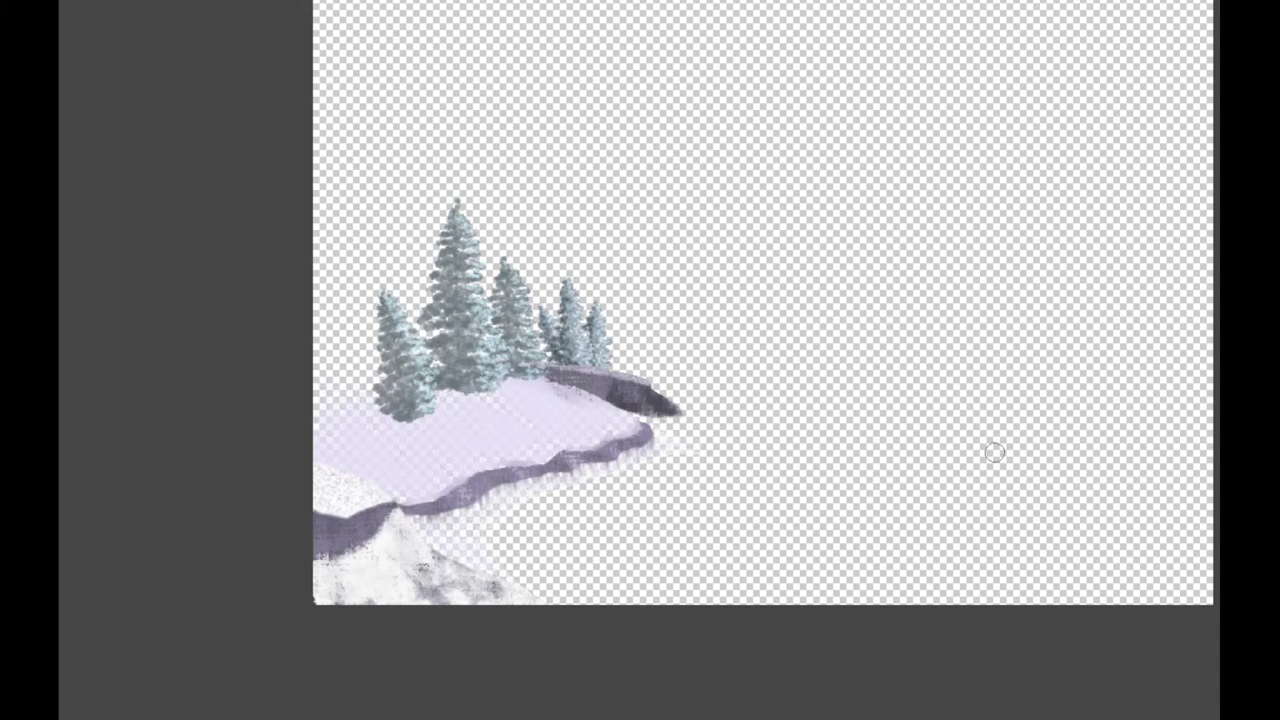
pyautogui.moveTo(384, 320); pyautogui.dragTo(398, 404)
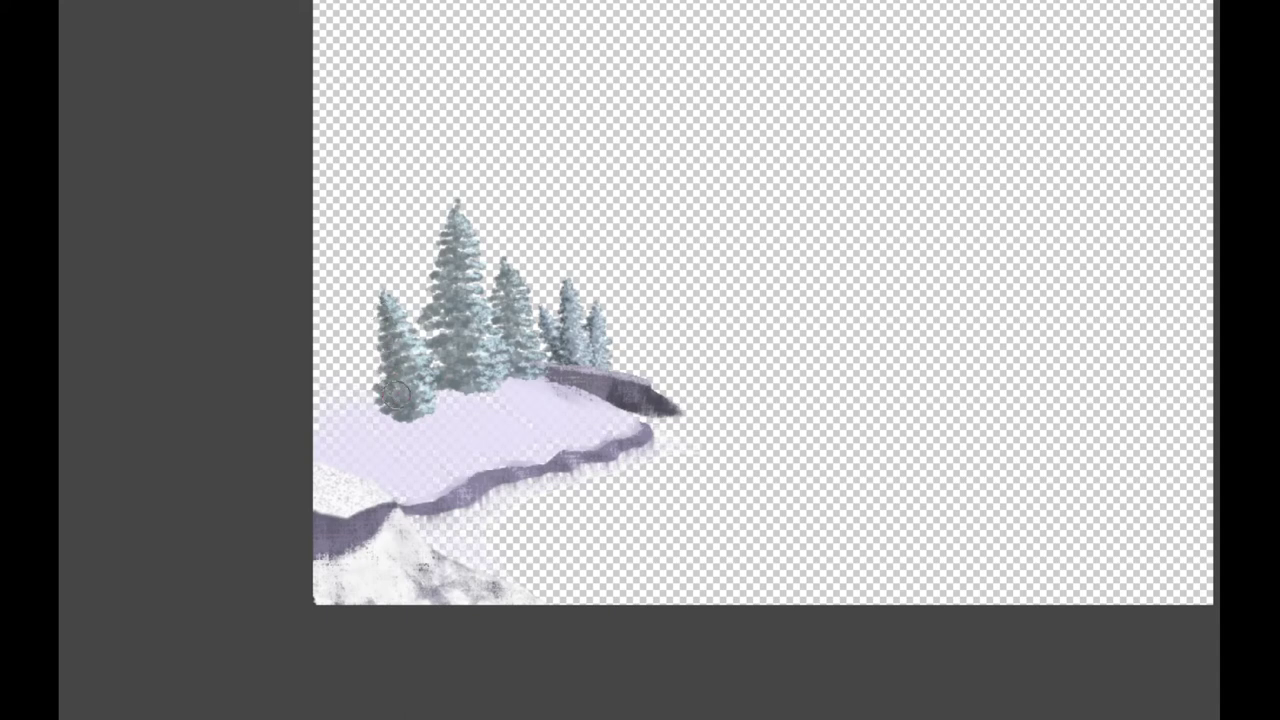
pyautogui.moveTo(444, 259)
pyautogui.mouseDown()
pyautogui.moveTo(425, 318)
pyautogui.moveTo(450, 322)
pyautogui.moveTo(446, 356)
pyautogui.mouseUp()
pyautogui.moveTo(500, 265)
pyautogui.mouseDown()
pyautogui.moveTo(499, 322)
pyautogui.moveTo(520, 374)
pyautogui.mouseUp()
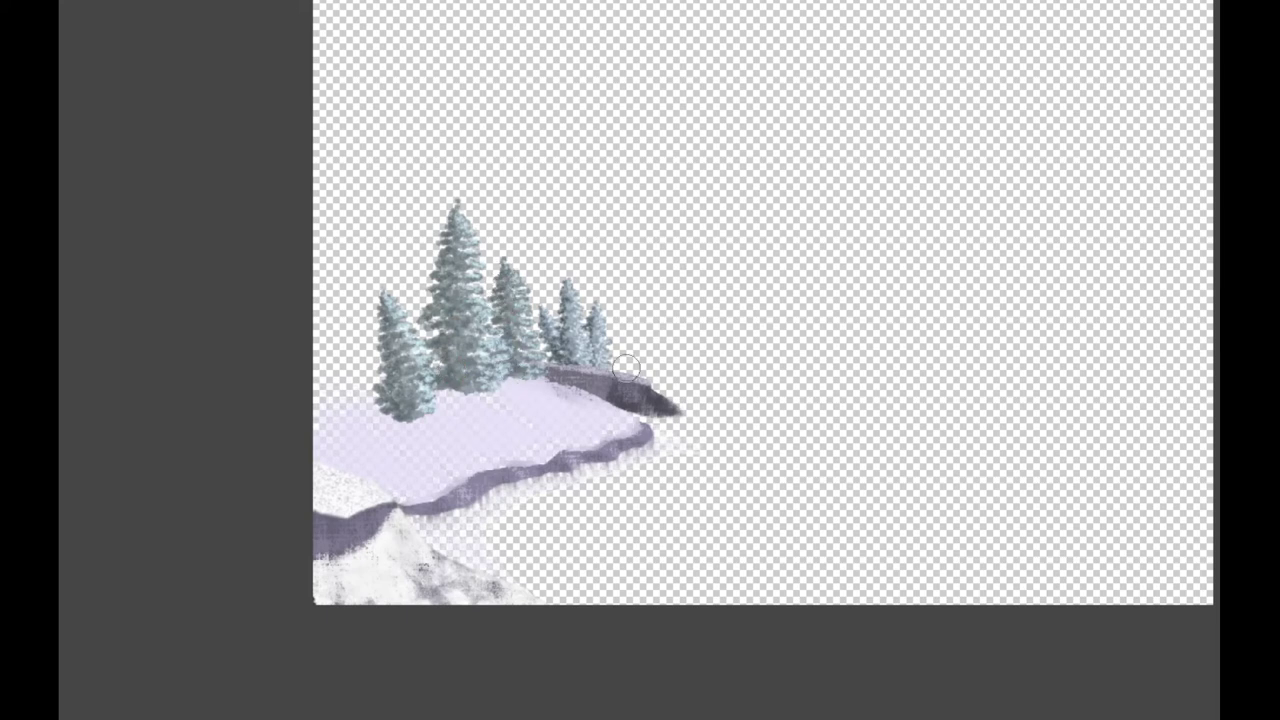
pyautogui.moveTo(381, 313); pyautogui.dragTo(376, 400)
pyautogui.moveTo(441, 245)
pyautogui.mouseDown()
pyautogui.moveTo(452, 210)
pyautogui.moveTo(427, 289)
pyautogui.moveTo(456, 314)
pyautogui.moveTo(420, 316)
pyautogui.moveTo(442, 321)
pyautogui.moveTo(443, 385)
pyautogui.moveTo(496, 275)
pyautogui.moveTo(514, 374)
pyautogui.mouseUp()
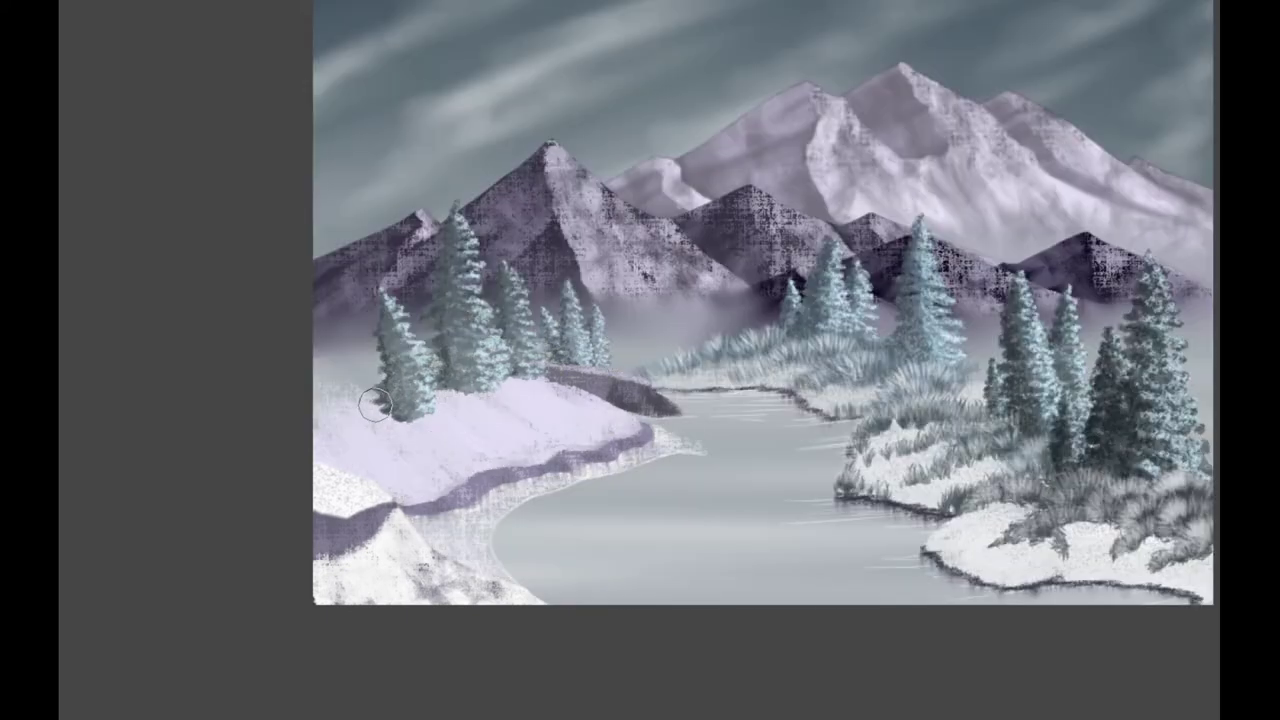
# Step: Paint dark grey-green grass tufts around the bases of the three evergreens and in diagonal rows down the lavender snow slope
pyautogui.moveTo(380, 410); pyautogui.dragTo(474, 454)
pyautogui.moveTo(455, 391)
pyautogui.mouseDown()
pyautogui.moveTo(525, 425)
pyautogui.moveTo(506, 407)
pyautogui.moveTo(515, 386)
pyautogui.moveTo(590, 387)
pyautogui.moveTo(529, 385)
pyautogui.moveTo(435, 412)
pyautogui.moveTo(442, 404)
pyautogui.moveTo(428, 420)
pyautogui.moveTo(376, 398)
pyautogui.moveTo(455, 430)
pyautogui.moveTo(460, 418)
pyautogui.moveTo(355, 400)
pyautogui.moveTo(517, 462)
pyautogui.moveTo(556, 435)
pyautogui.moveTo(381, 430)
pyautogui.moveTo(347, 404)
pyautogui.moveTo(410, 460)
pyautogui.moveTo(412, 426)
pyautogui.moveTo(425, 434)
pyautogui.moveTo(381, 400)
pyautogui.moveTo(436, 444)
pyautogui.moveTo(320, 424)
pyautogui.moveTo(360, 426)
pyautogui.moveTo(413, 459)
pyautogui.moveTo(582, 483)
pyautogui.moveTo(416, 456)
pyautogui.moveTo(456, 471)
pyautogui.moveTo(453, 483)
pyautogui.moveTo(499, 453)
pyautogui.moveTo(506, 466)
pyautogui.moveTo(528, 455)
pyautogui.moveTo(539, 429)
pyautogui.moveTo(600, 439)
pyautogui.moveTo(640, 426)
pyautogui.mouseUp()
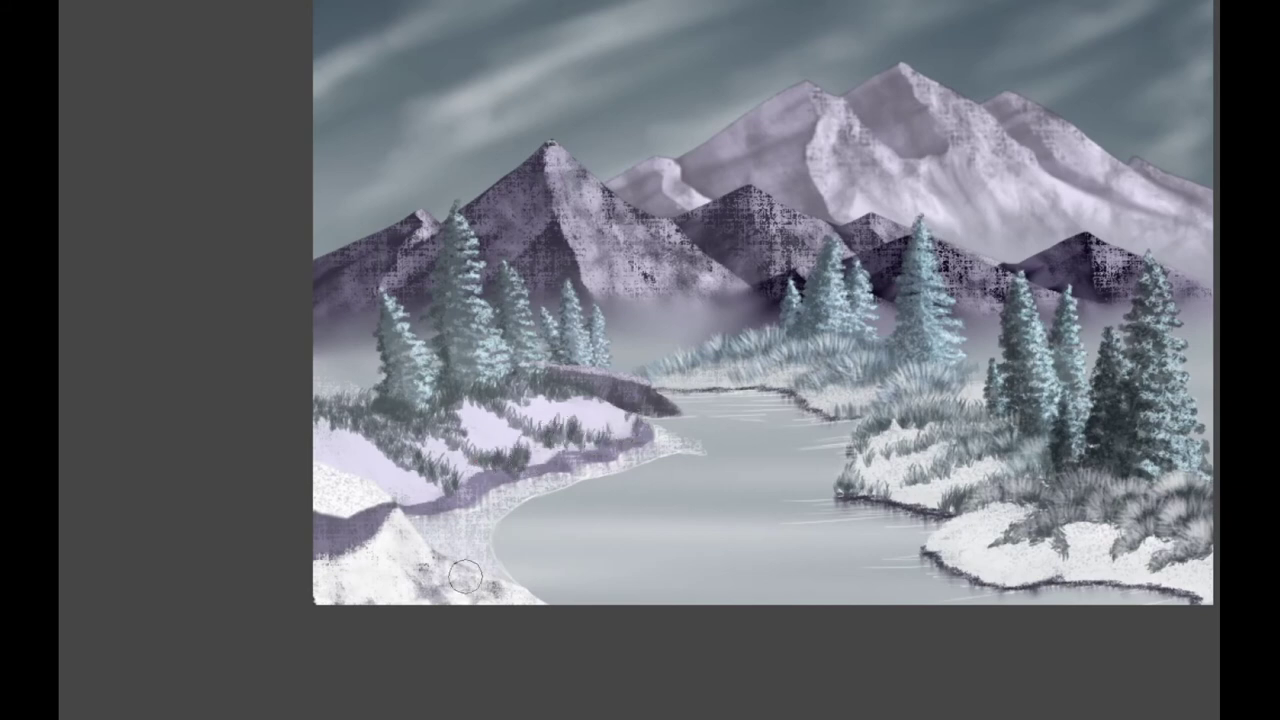
# Step: Draw two tall foreground trunks above the corner hill and fill the taller one with dense dark grey evergreen branches
pyautogui.moveTo(356, 96); pyautogui.dragTo(361, 505)
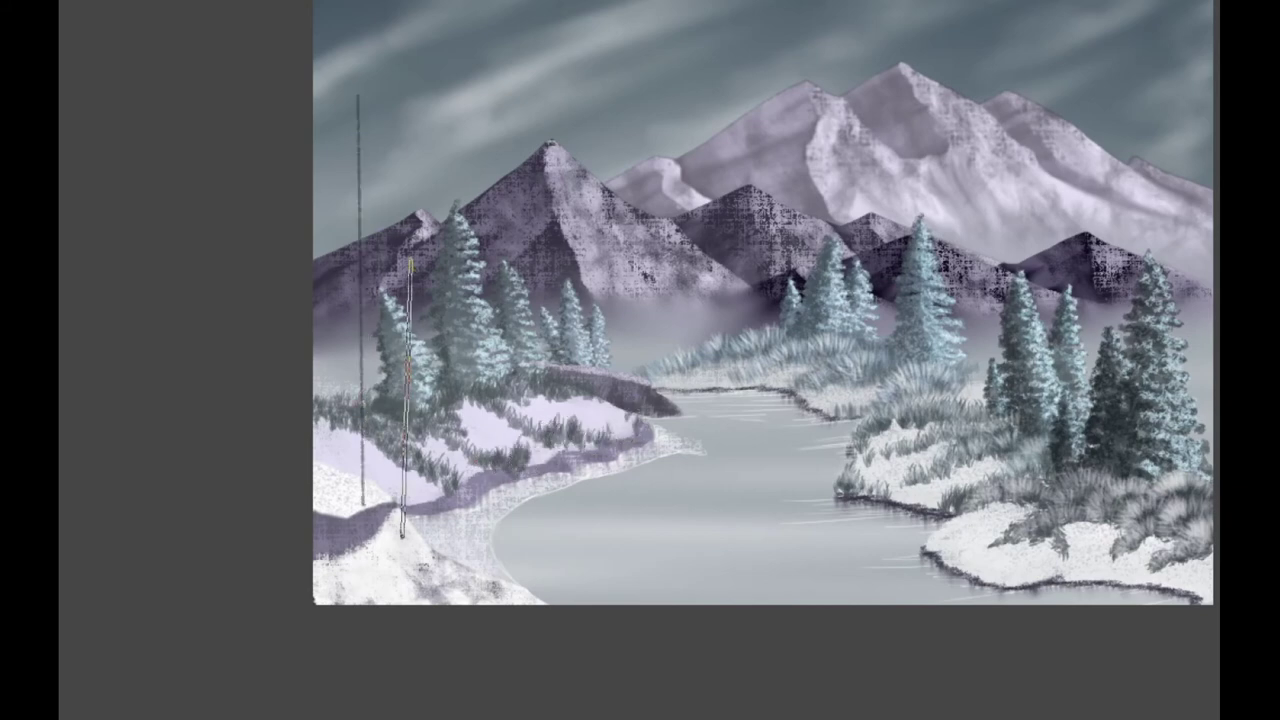
pyautogui.moveTo(420, 295); pyautogui.dragTo(417, 555)
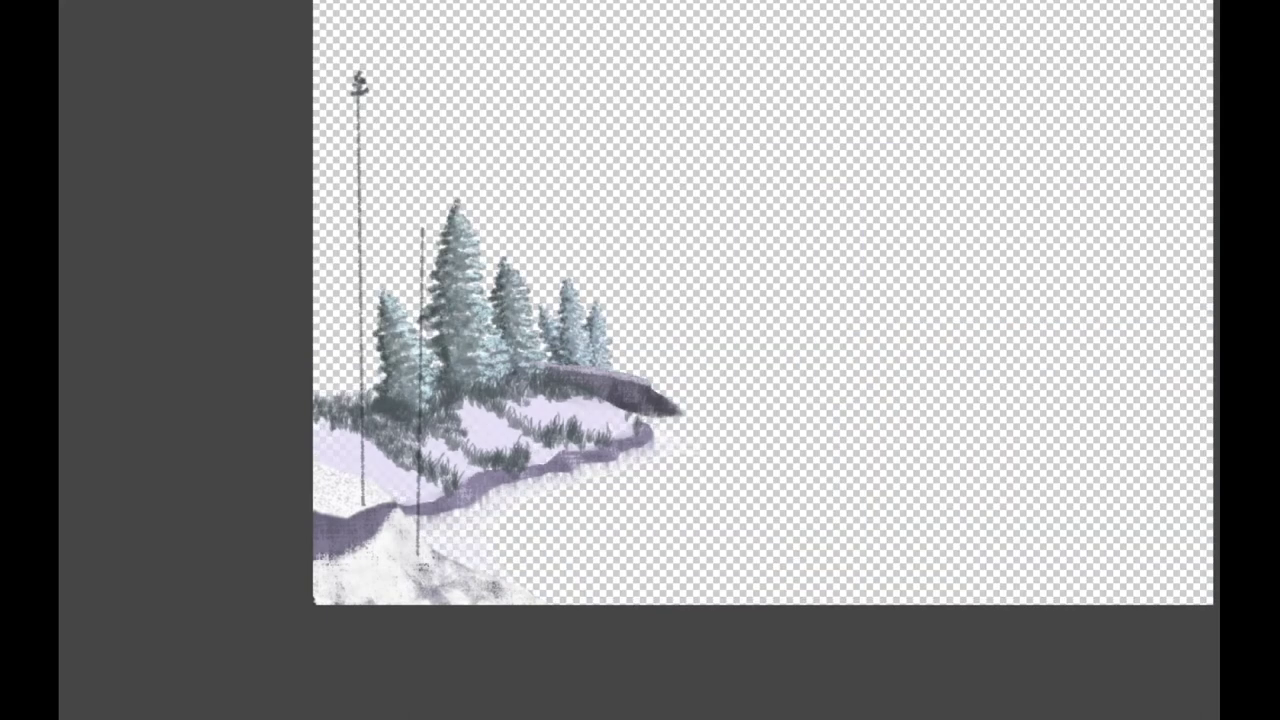
pyautogui.moveTo(420, 233); pyautogui.dragTo(428, 224)
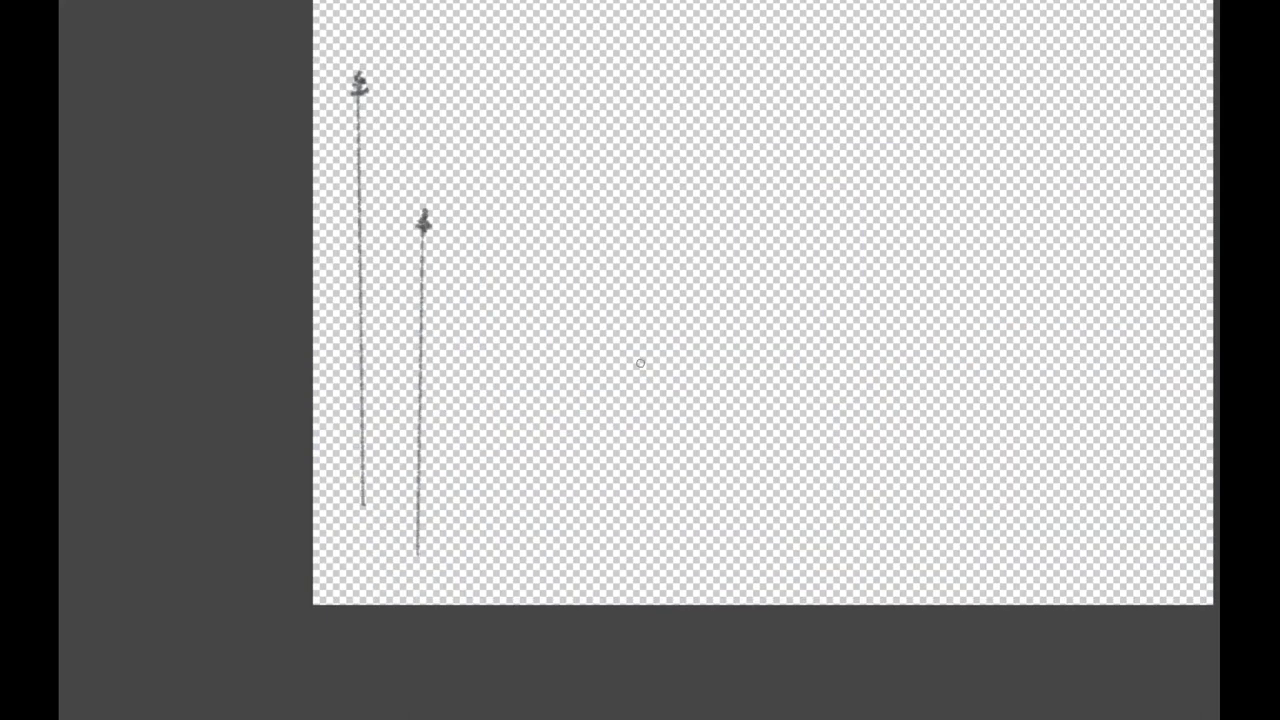
pyautogui.moveTo(358, 92)
pyautogui.mouseDown()
pyautogui.moveTo(350, 172)
pyautogui.moveTo(370, 197)
pyautogui.moveTo(330, 215)
pyautogui.moveTo(390, 235)
pyautogui.moveTo(350, 248)
pyautogui.moveTo(385, 250)
pyautogui.moveTo(340, 280)
pyautogui.moveTo(405, 295)
pyautogui.moveTo(365, 310)
pyautogui.moveTo(310, 362)
pyautogui.moveTo(425, 375)
pyautogui.moveTo(386, 396)
pyautogui.moveTo(355, 440)
pyautogui.moveTo(305, 455)
pyautogui.moveTo(400, 472)
pyautogui.moveTo(428, 495)
pyautogui.moveTo(310, 512)
pyautogui.moveTo(420, 525)
pyautogui.moveTo(345, 535)
pyautogui.mouseUp()
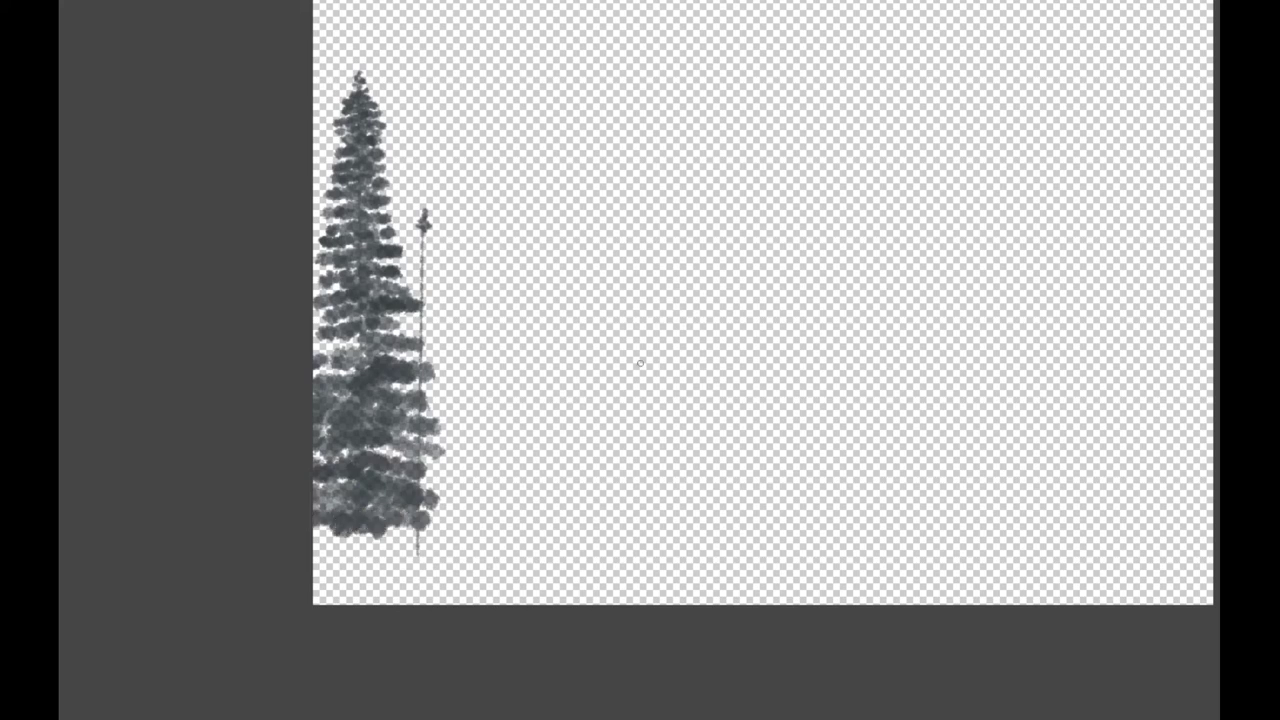